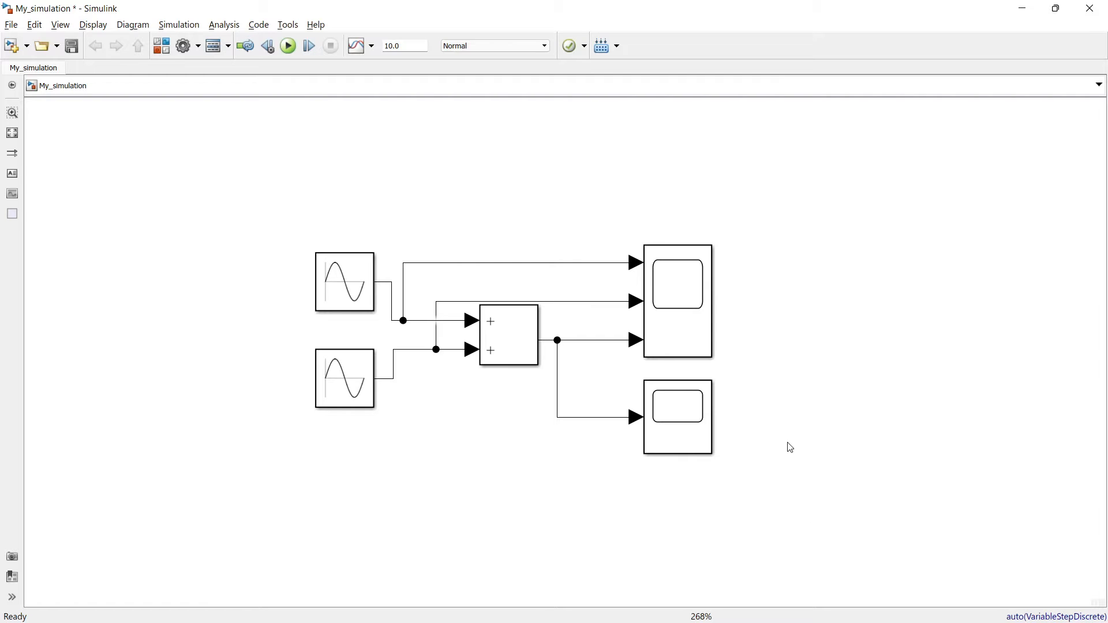
# Open the three-input scope, examine its three signal plots and available commands, and return to the model
pyautogui.click(699, 341)
pyautogui.doubleClick(681, 330)
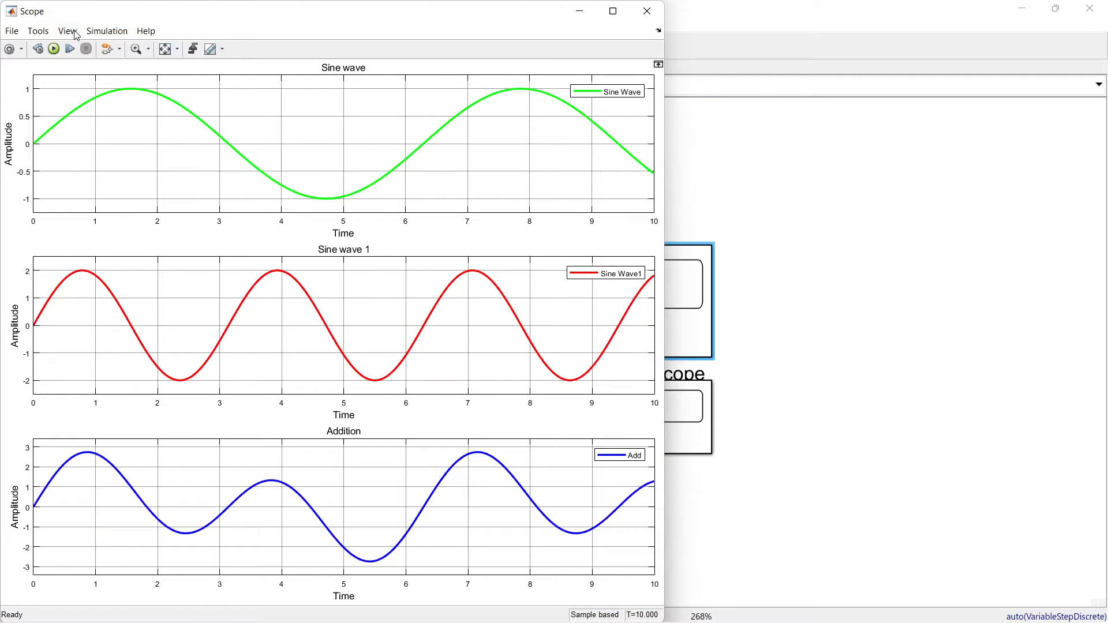
pyautogui.click(30, 33)
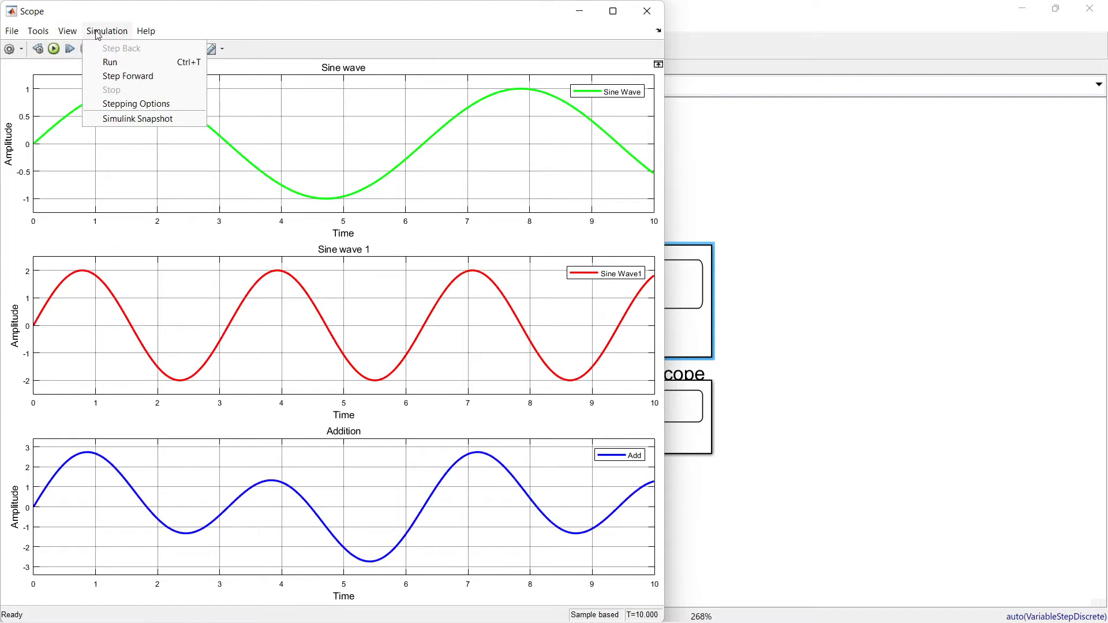
pyautogui.click(105, 32)
pyautogui.click(44, 33)
pyautogui.moveTo(75, 37)
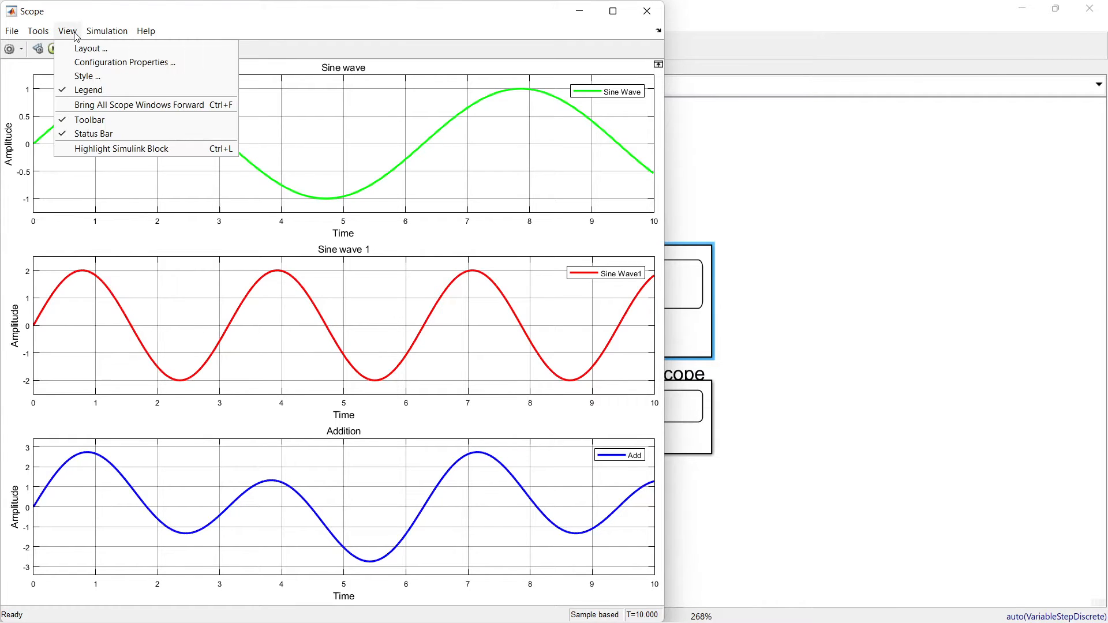
pyautogui.moveTo(152, 38)
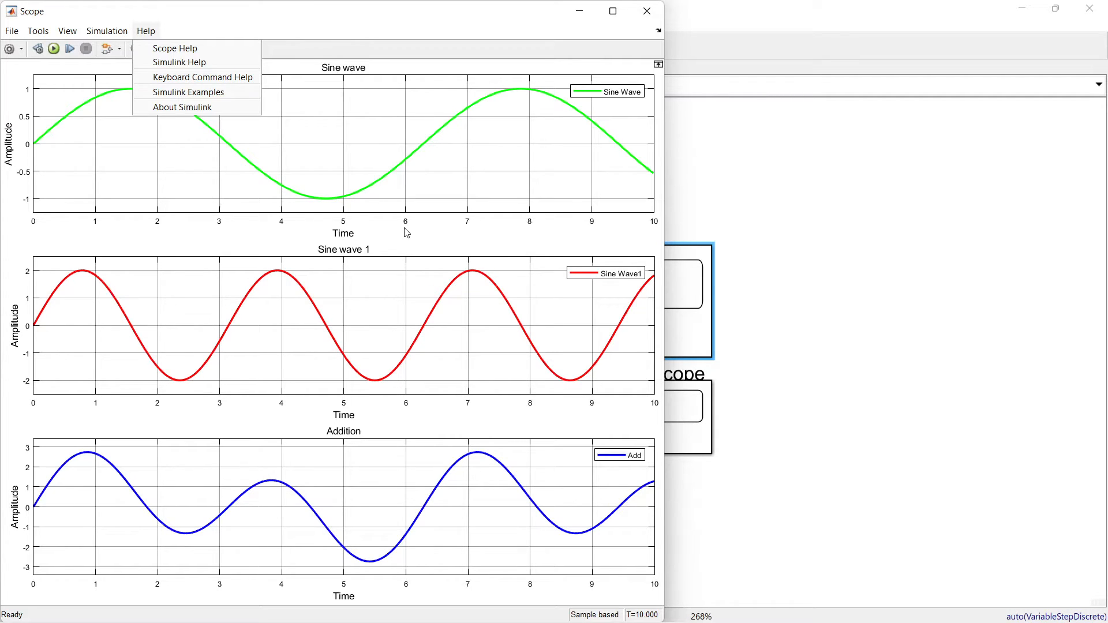
pyautogui.click(773, 415)
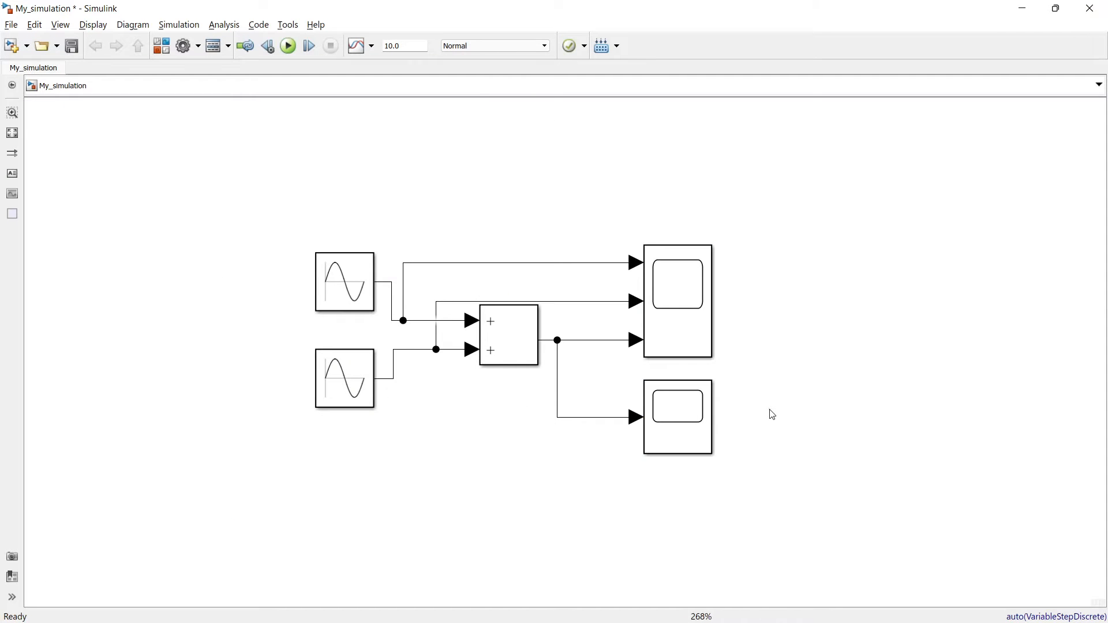
# Configure the single-input scope to log its data to the workspace as variable OneSignal in Array format
pyautogui.doubleClick(687, 415)
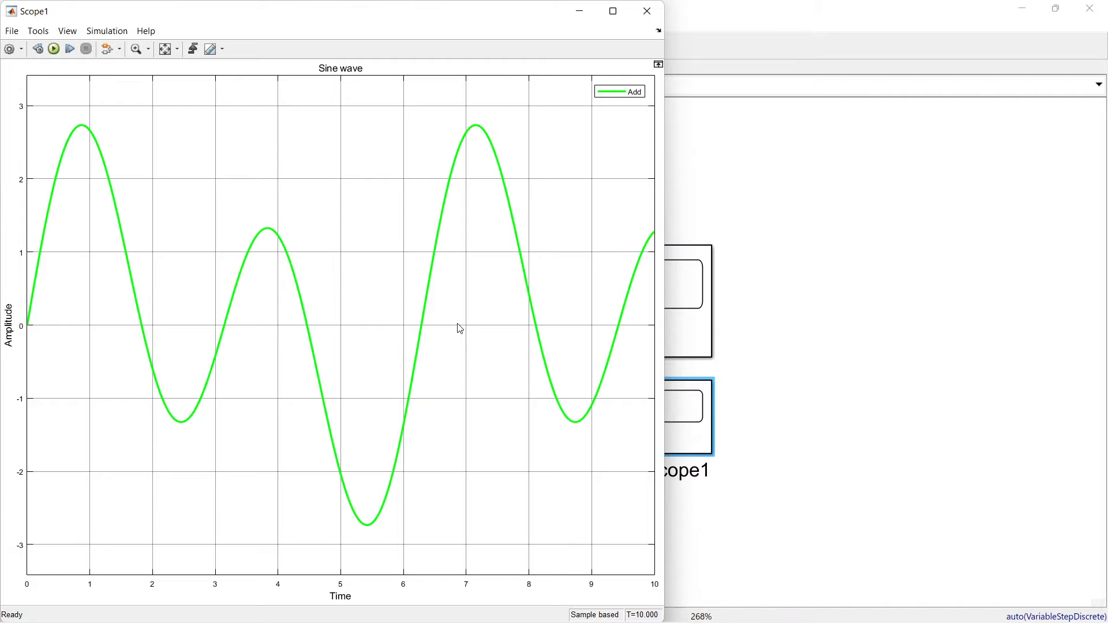
pyautogui.click(10, 49)
pyautogui.moveTo(577, 203); pyautogui.dragTo(873, 122)
pyautogui.click(854, 141)
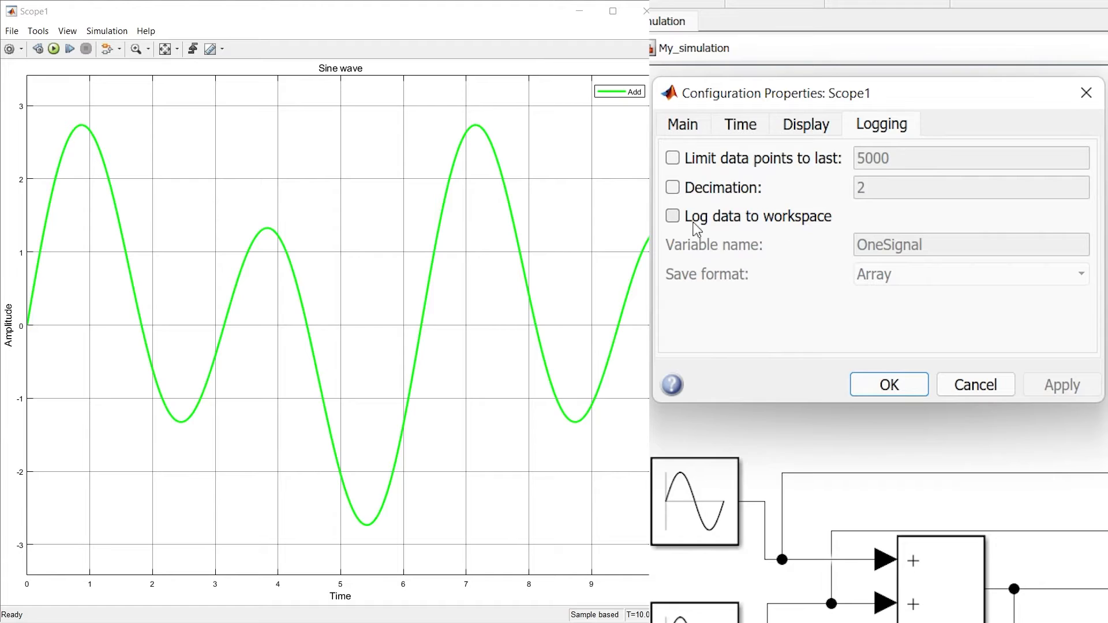
pyautogui.click(673, 217)
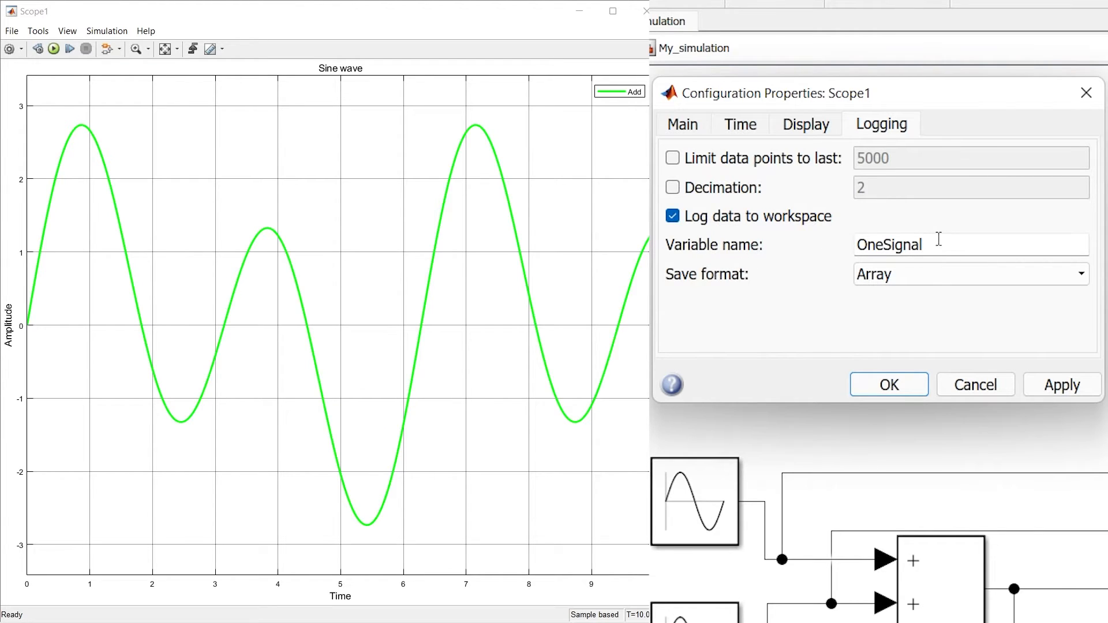
pyautogui.doubleClick(934, 238)
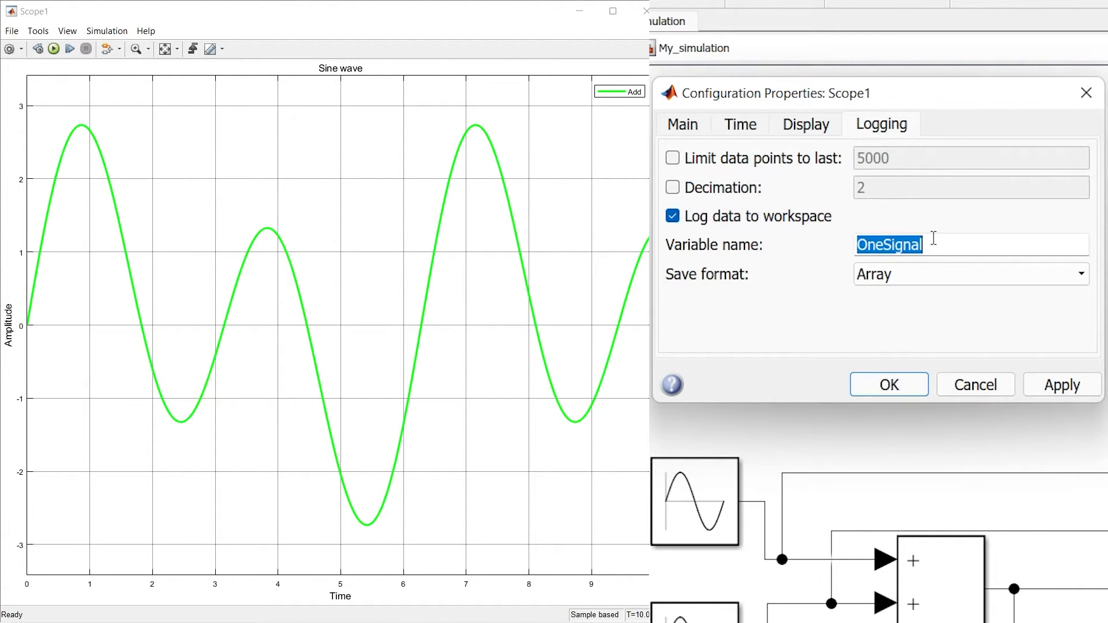
pyautogui.click(933, 240)
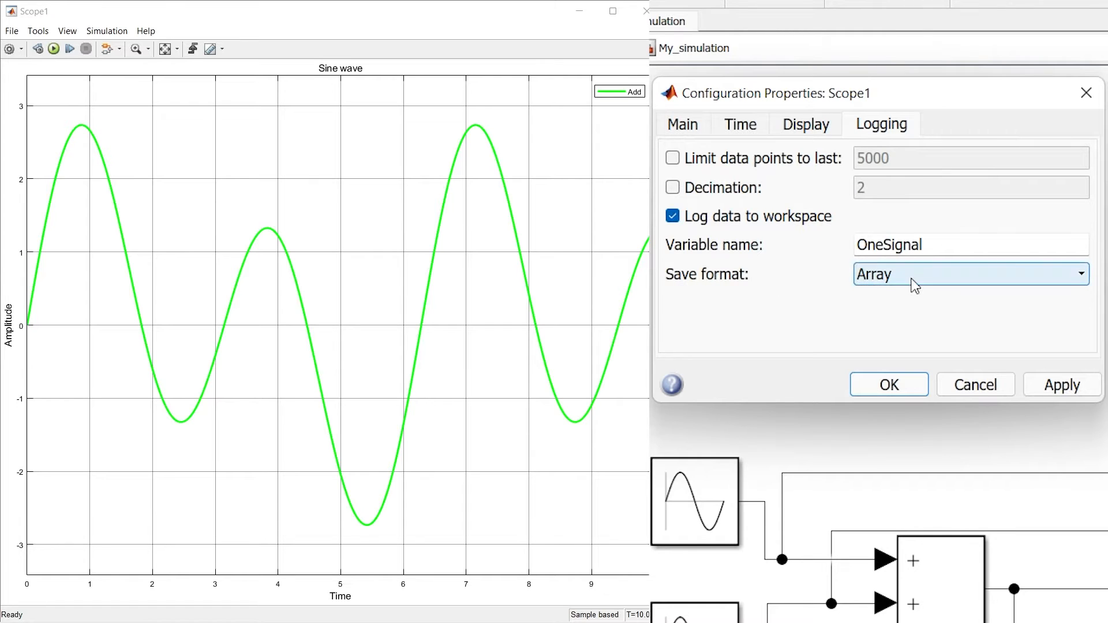
pyautogui.click(915, 280)
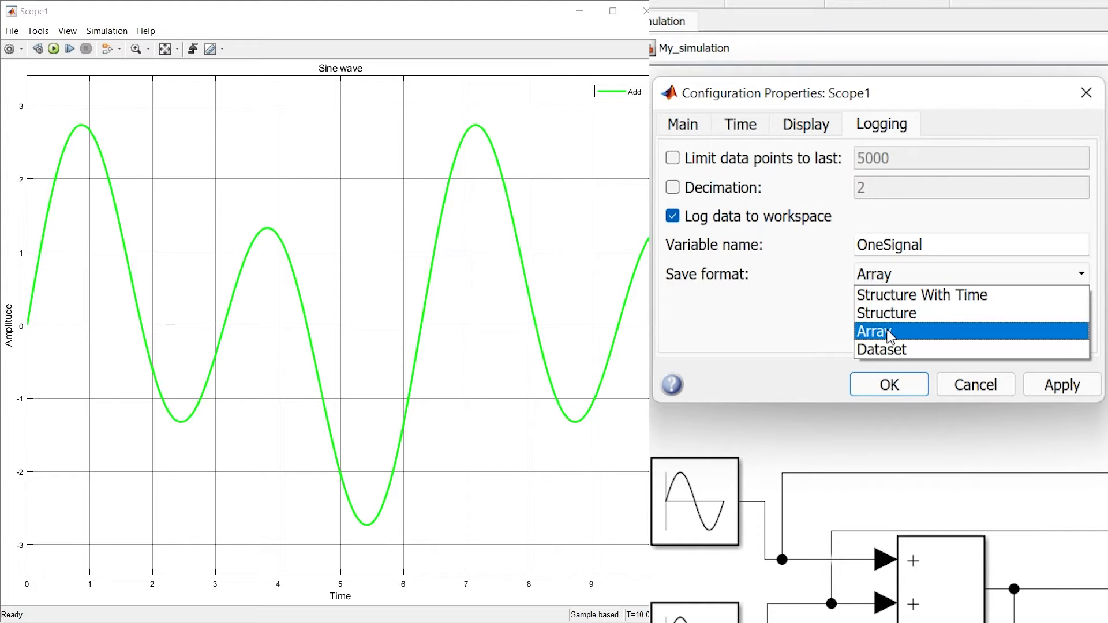
pyautogui.click(891, 337)
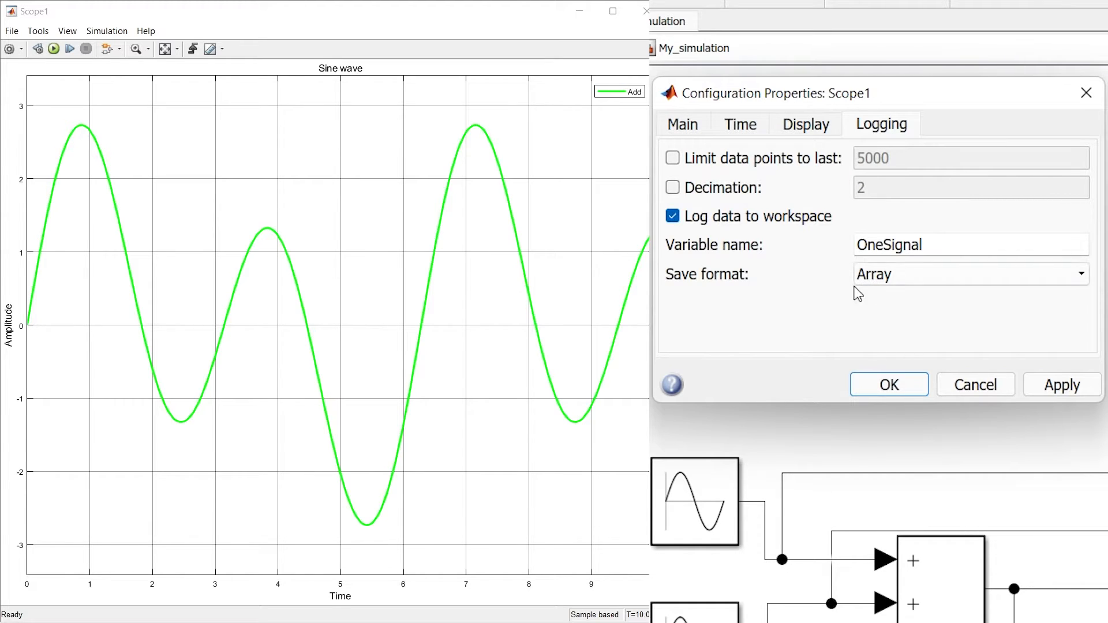
pyautogui.click(1064, 388)
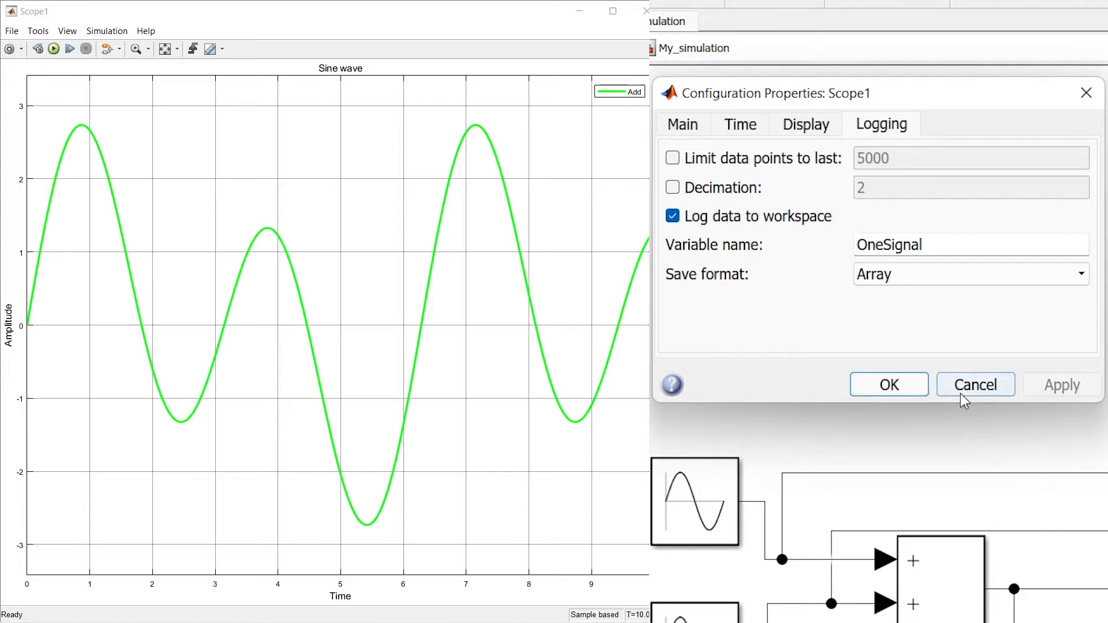
pyautogui.click(907, 385)
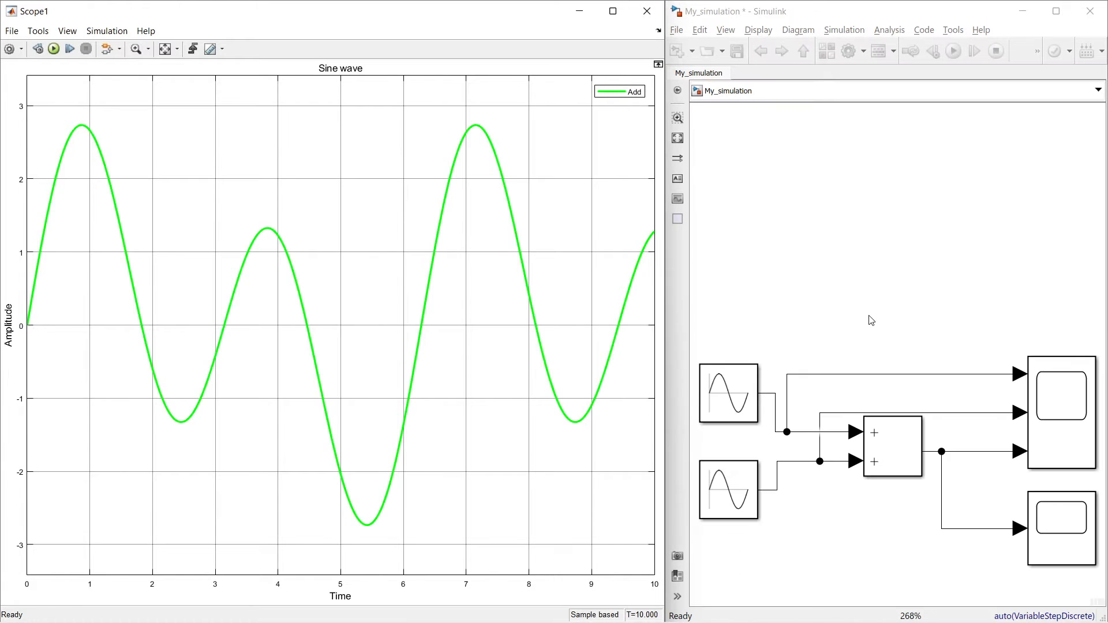
# Run the simulation from the scope, switch to the main MATLAB window and open the logged OneSignal variable
pyautogui.click(53, 49)
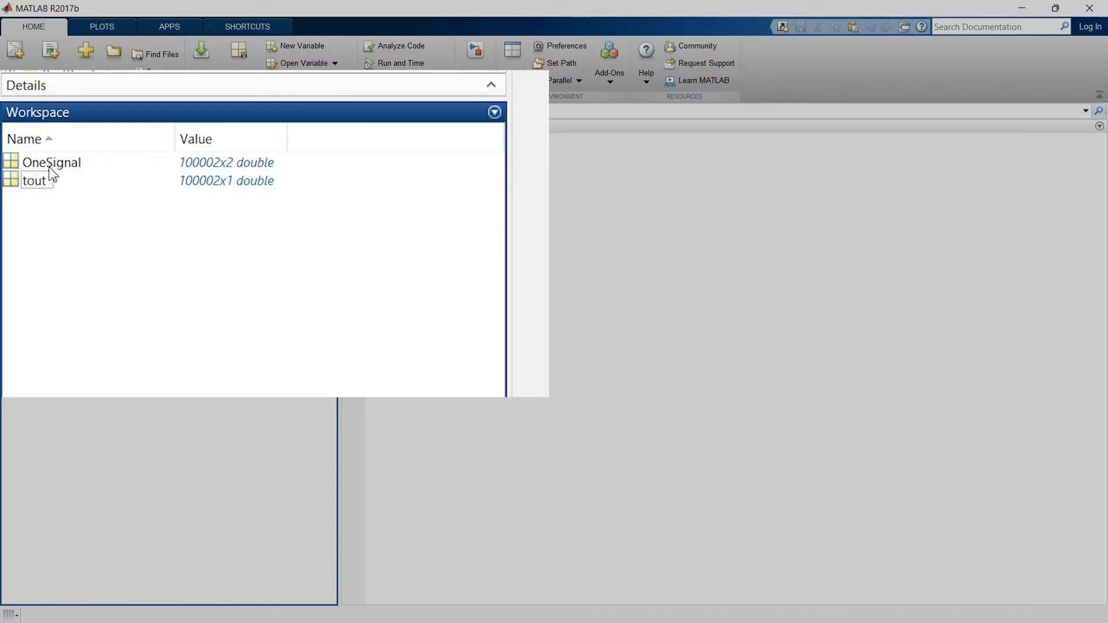
pyautogui.click(45, 224)
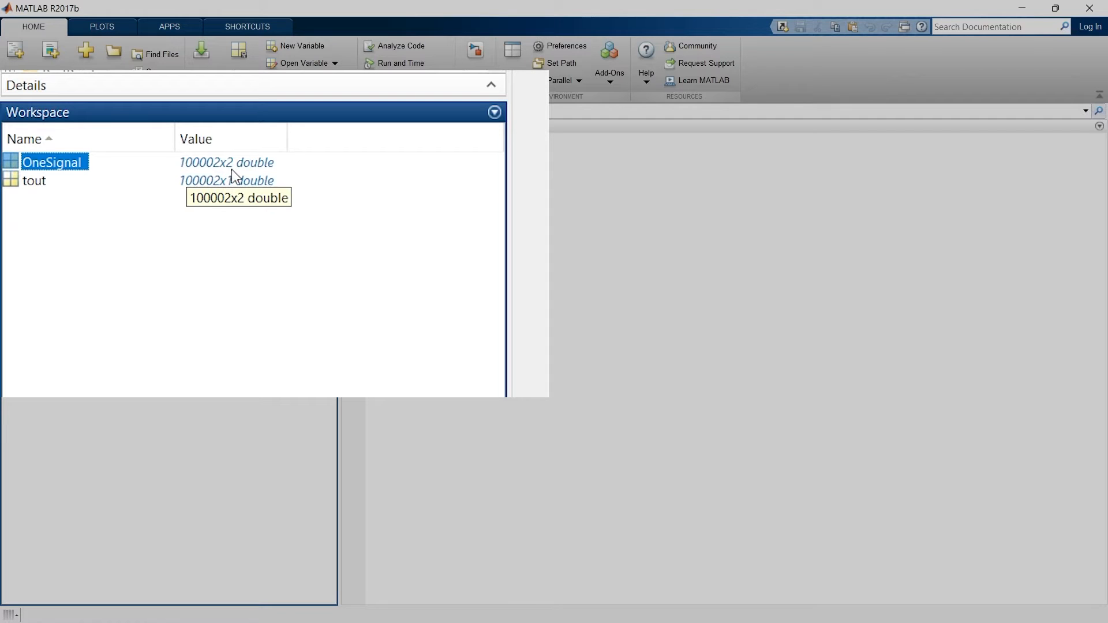
pyautogui.doubleClick(52, 163)
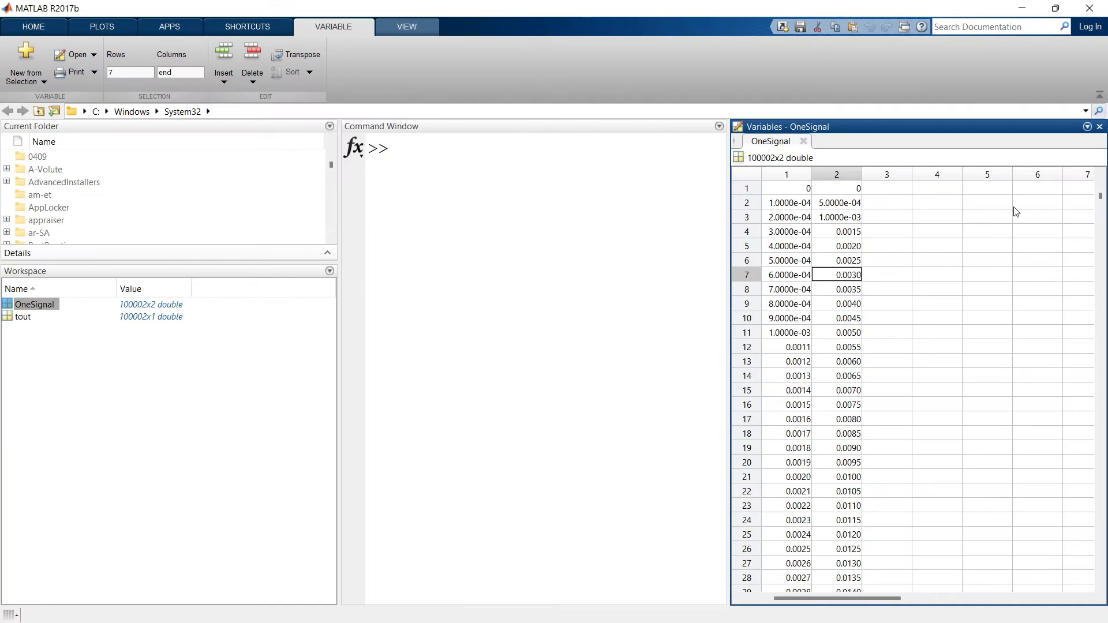
# Look through the OneSignal array from its first row to its last row and back
pyautogui.moveTo(1103, 202); pyautogui.dragTo(1103, 587)
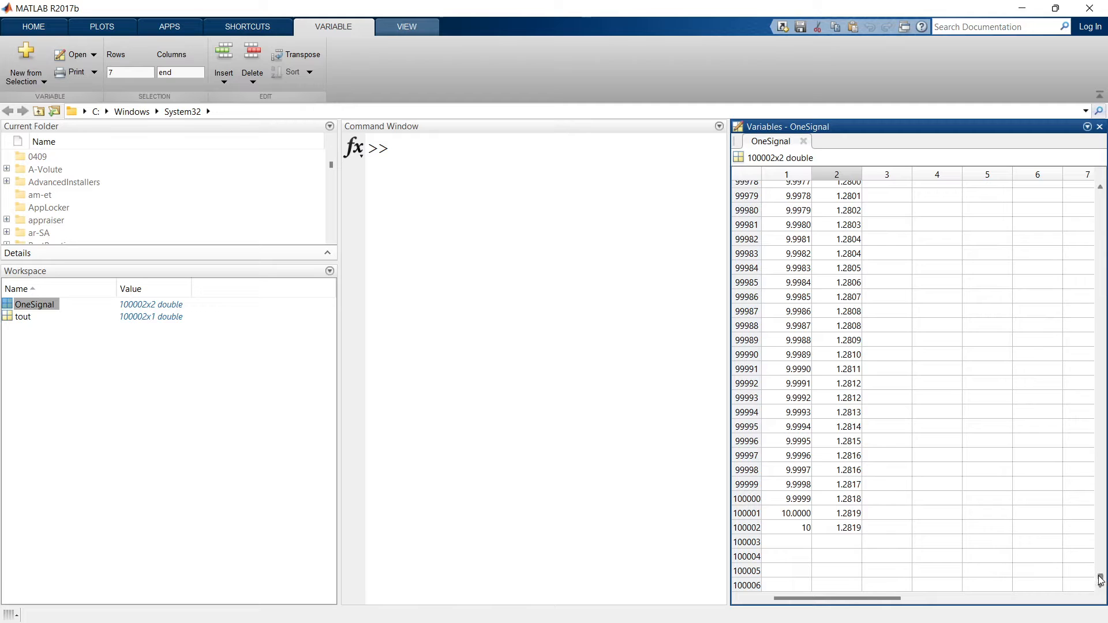
pyautogui.moveTo(1101, 579); pyautogui.dragTo(1091, 196)
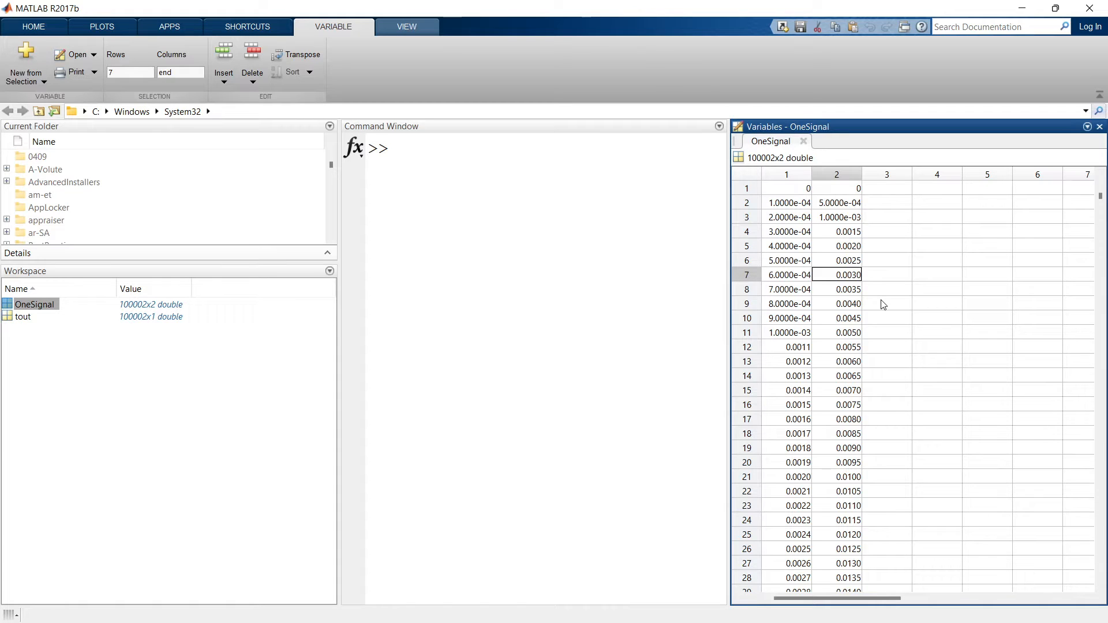
pyautogui.click(498, 165)
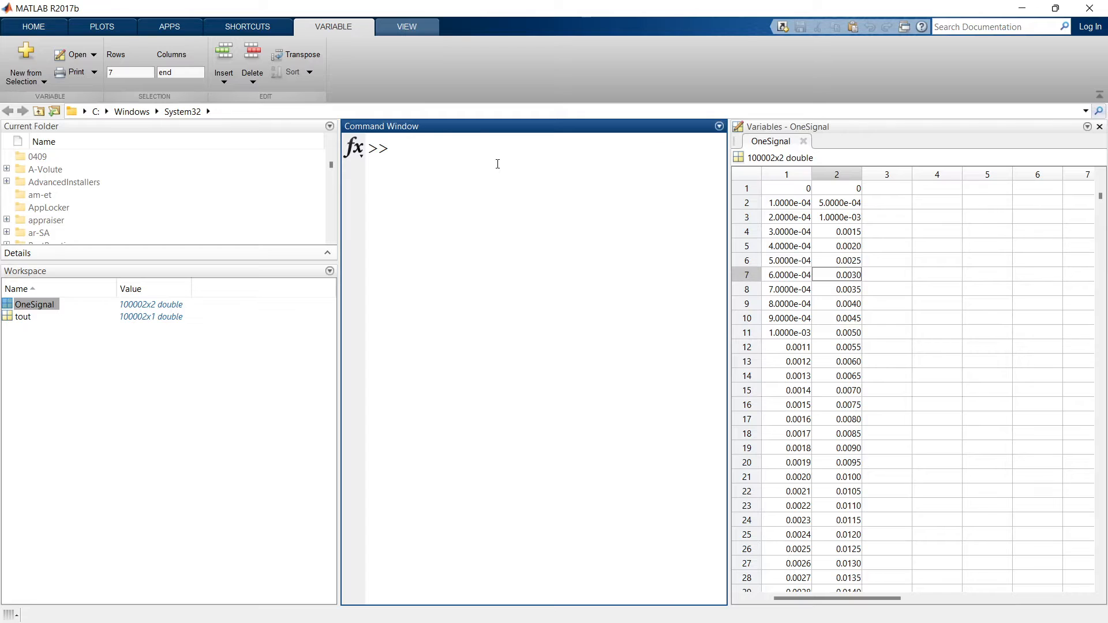
# Examine the first and second columns of OneSignal, including the values in the middle rows of the array
pyautogui.click(97, 30)
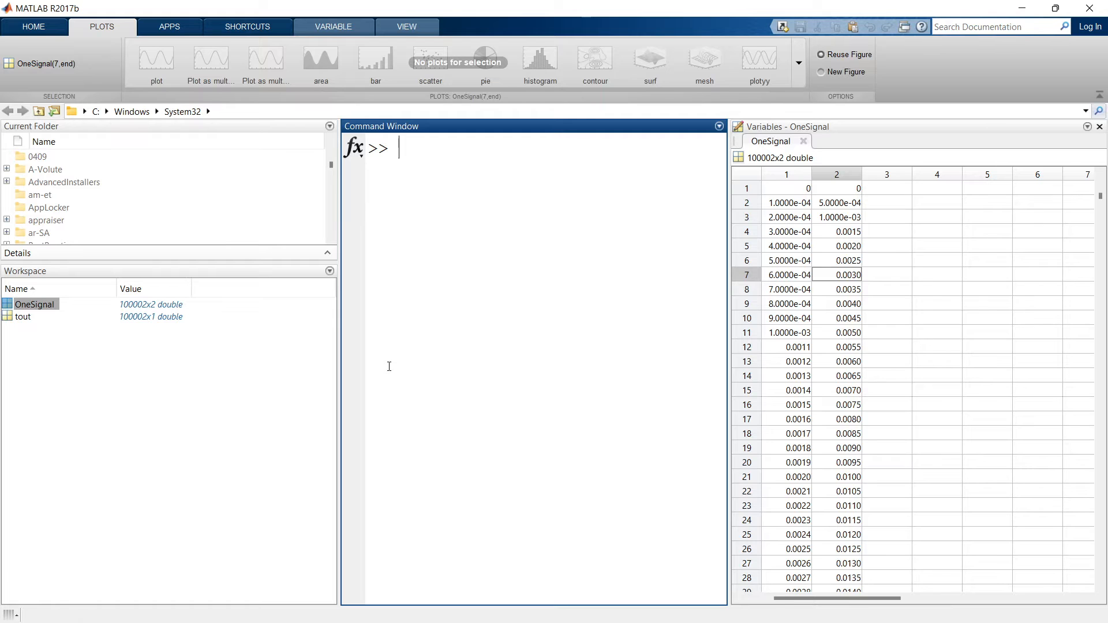
pyautogui.click(786, 174)
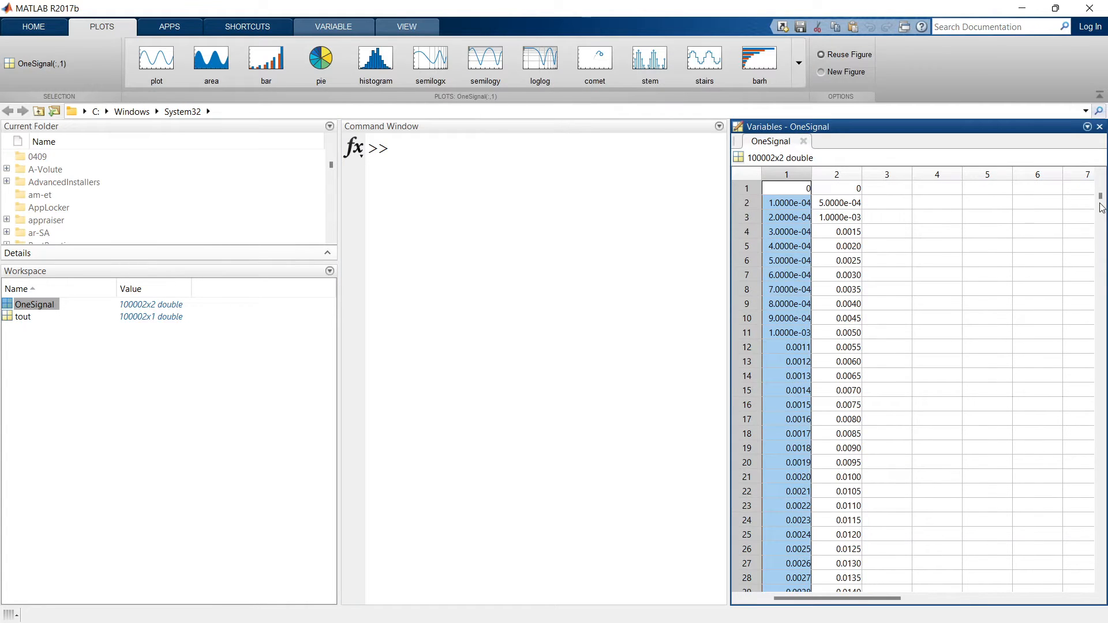
pyautogui.click(847, 179)
pyautogui.click(901, 220)
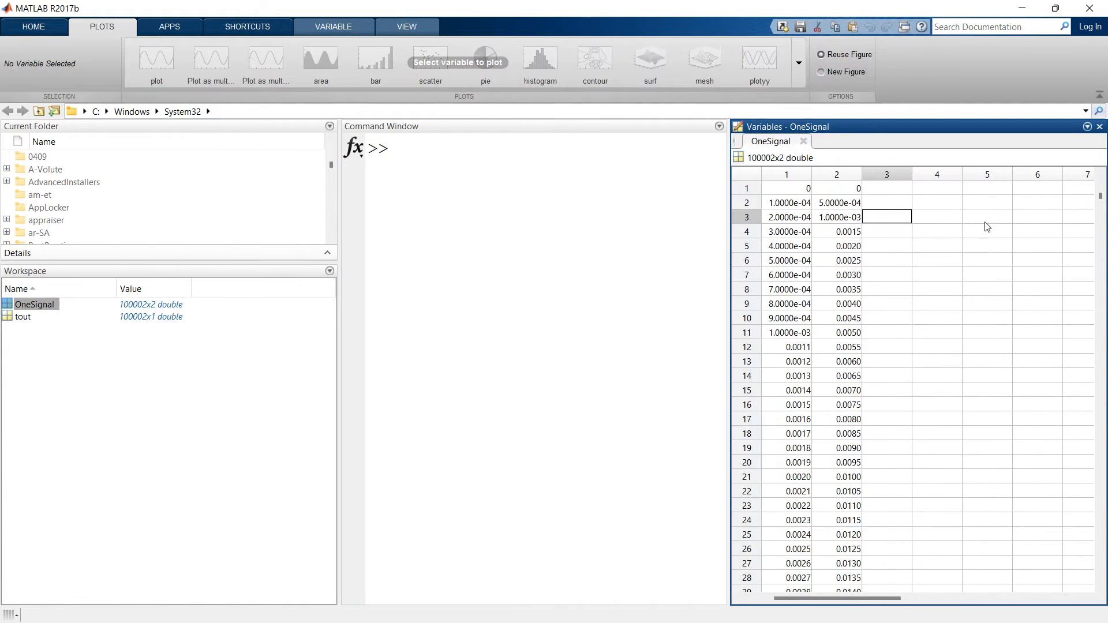
pyautogui.moveTo(1100, 199); pyautogui.dragTo(887, 369)
pyautogui.scroll(-8, 887, 370)
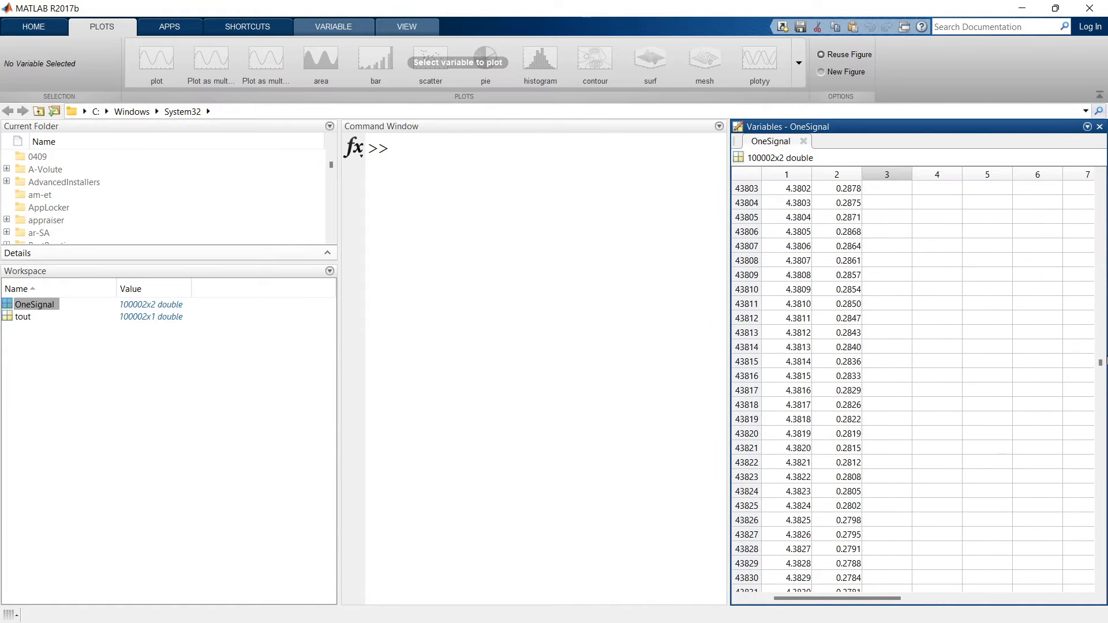
pyautogui.moveTo(1101, 365); pyautogui.dragTo(1101, 392)
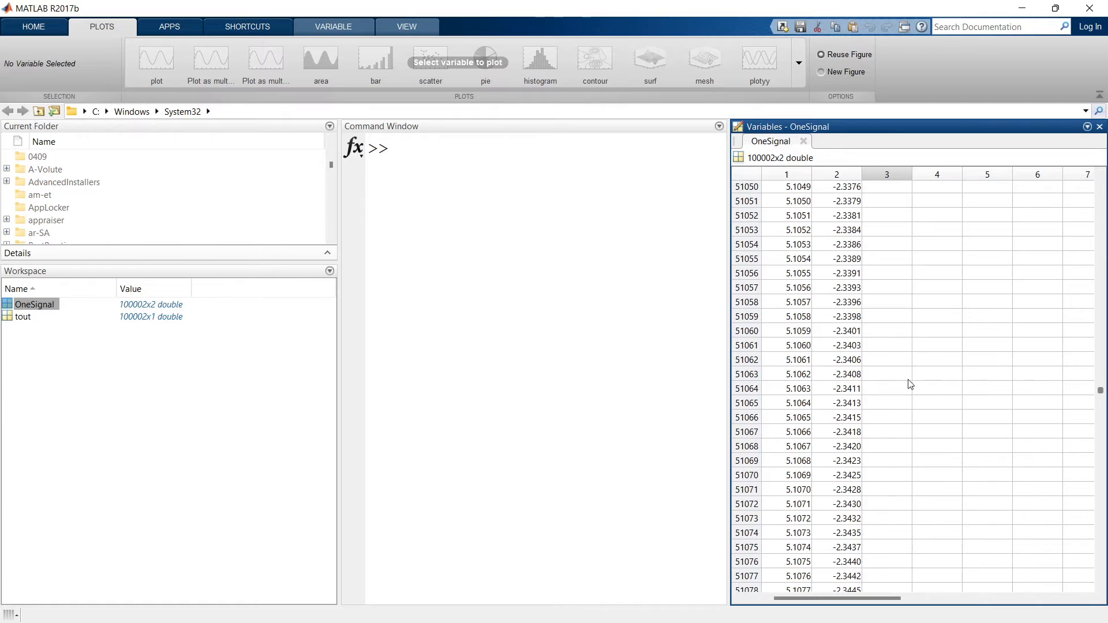
pyautogui.click(788, 202)
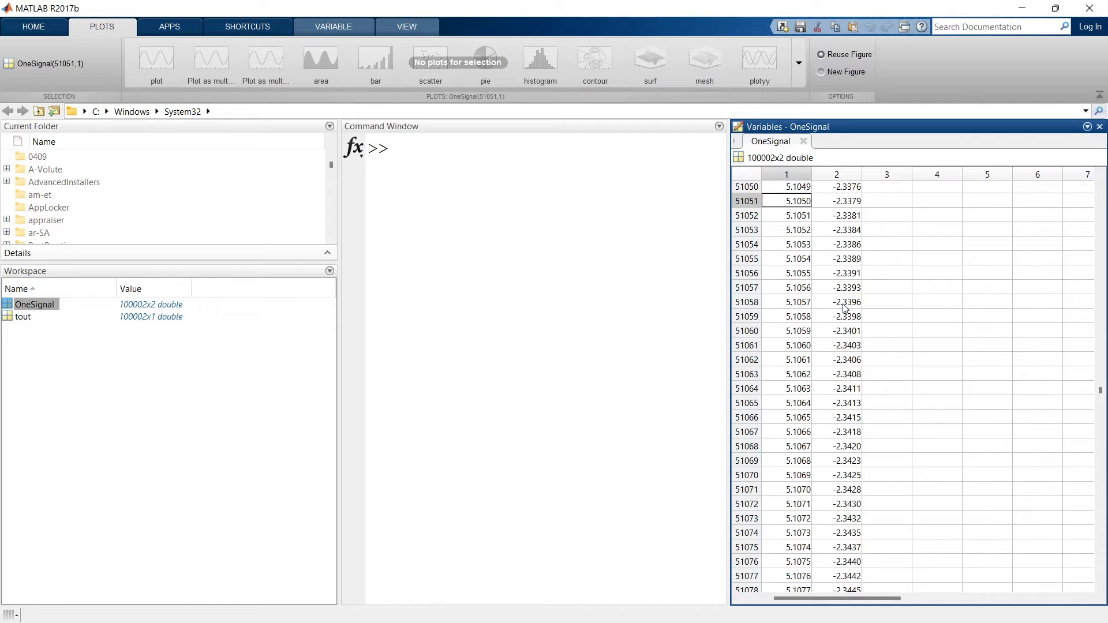
pyautogui.click(797, 178)
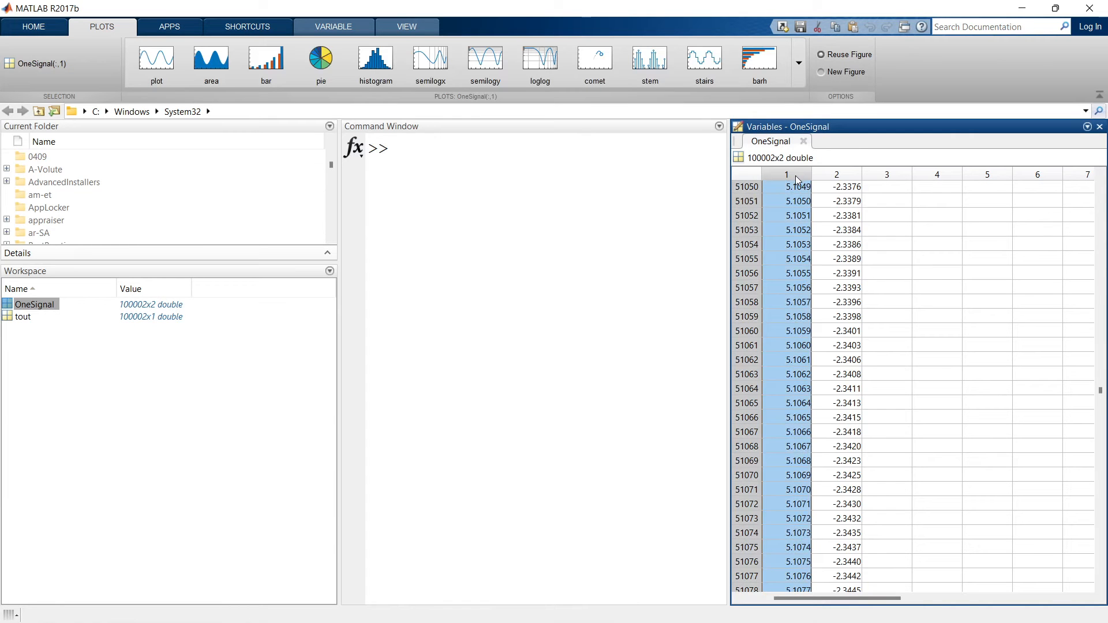
pyautogui.click(838, 175)
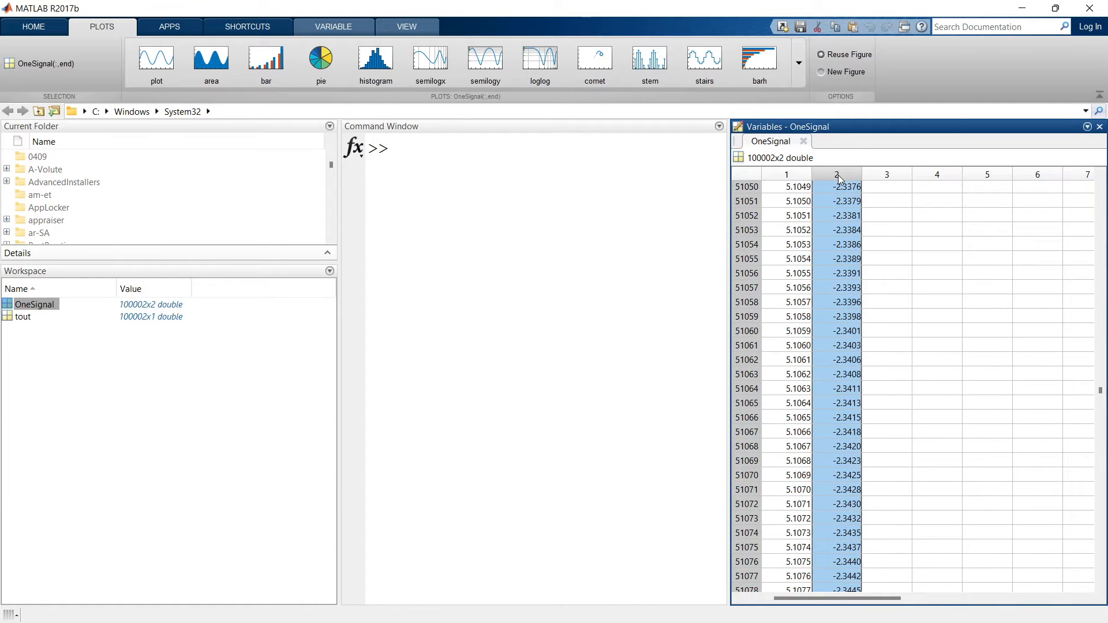
pyautogui.click(792, 175)
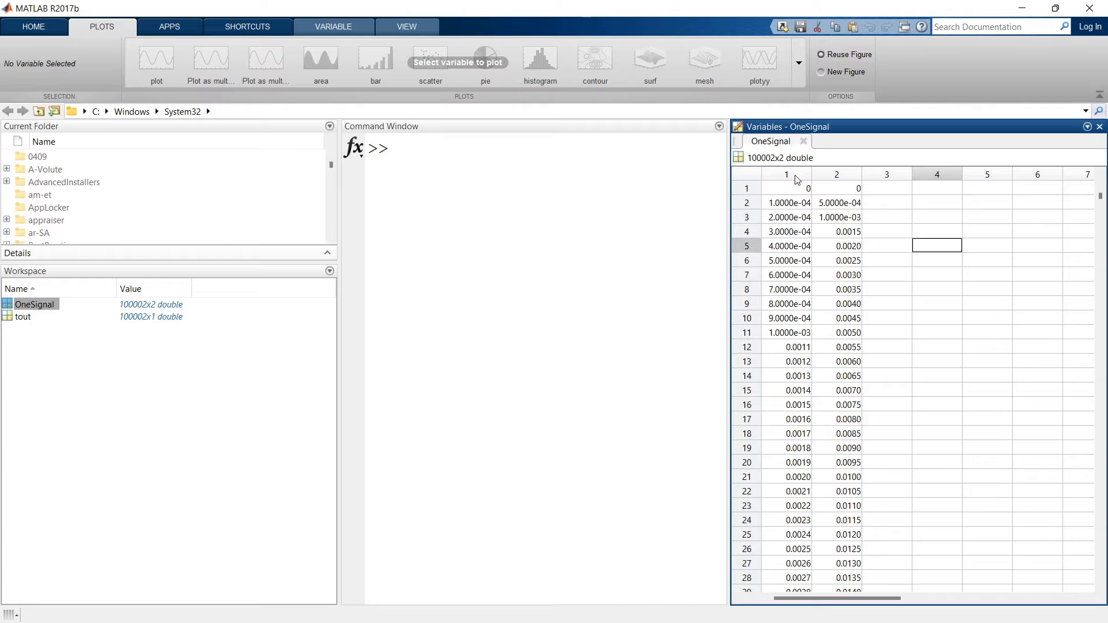
# Plot the first column of OneSignal as a 2-D line graph, view it and close the figure
pyautogui.click(797, 175)
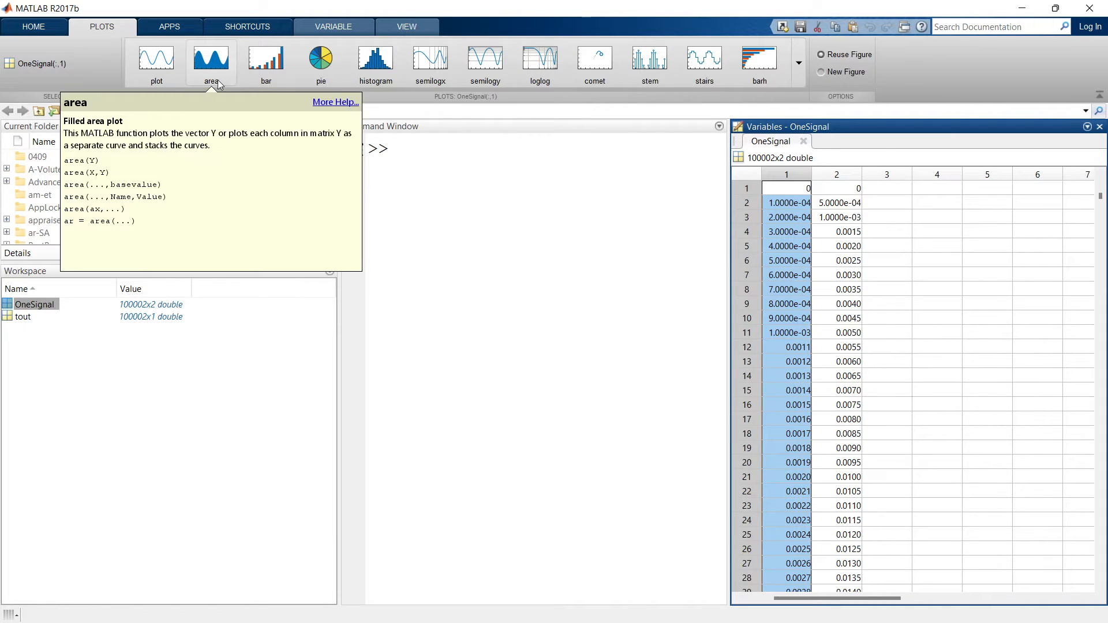
pyautogui.moveTo(144, 73)
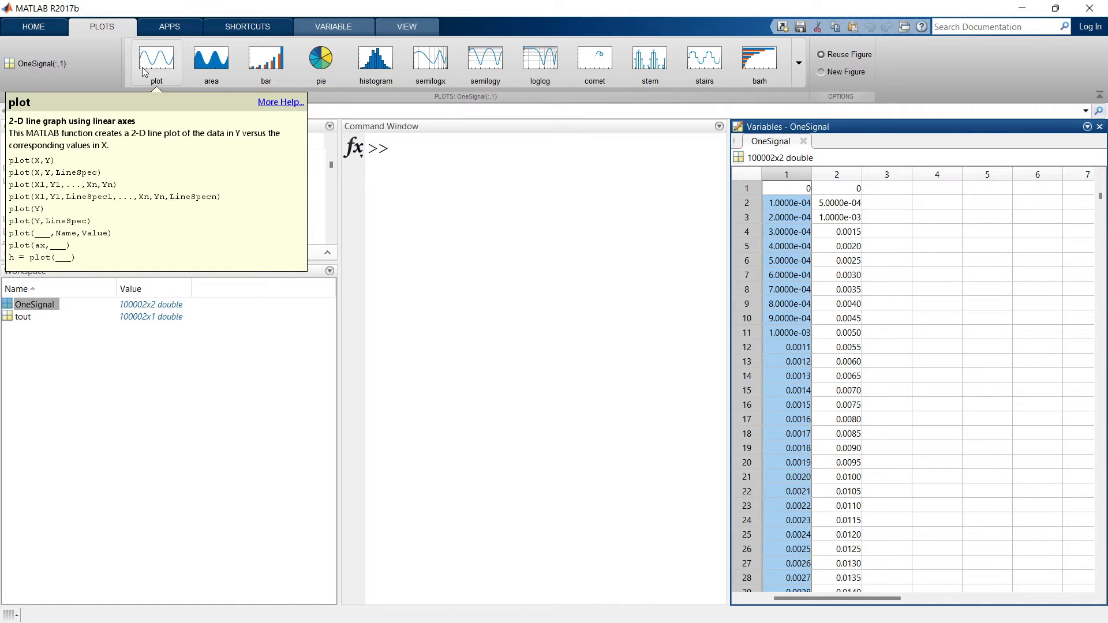
pyautogui.click(144, 72)
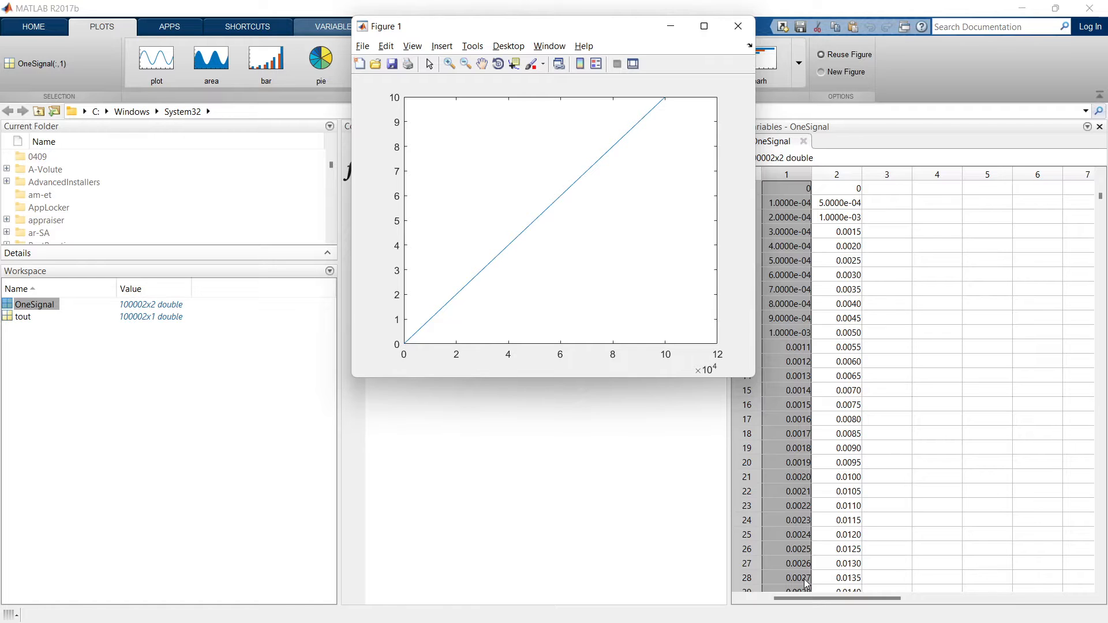
pyautogui.click(739, 26)
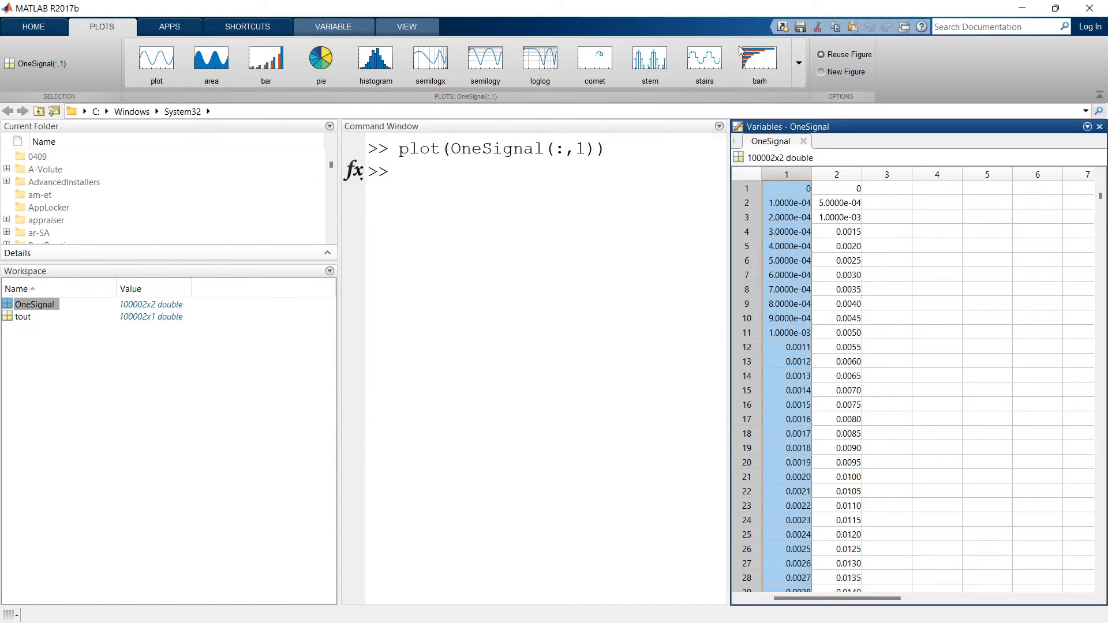
# Plot the second column of OneSignal as a 2-D line graph
pyautogui.click(836, 175)
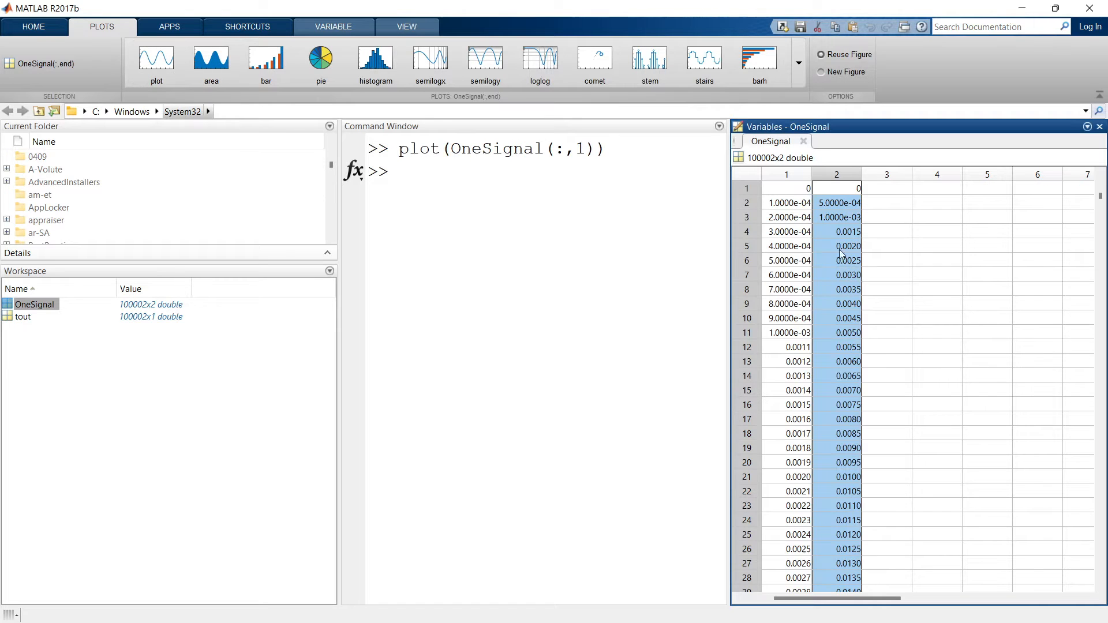
pyautogui.click(156, 61)
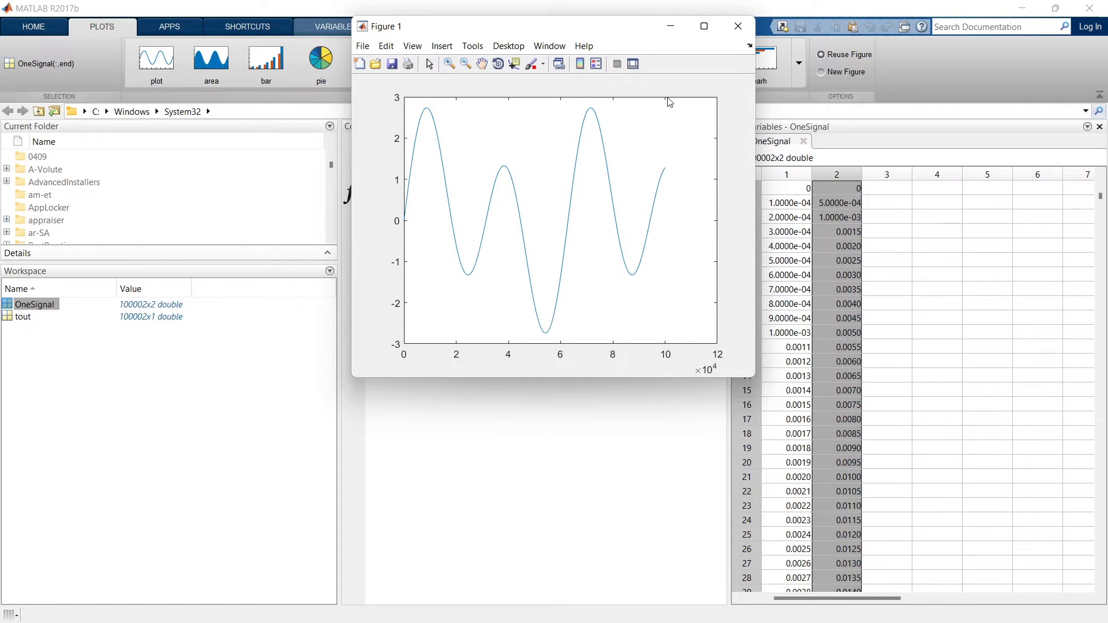
# Close the open figure, plot the second column with the command plot(OneSignal(:,2)), view the graph and close it
pyautogui.click(738, 26)
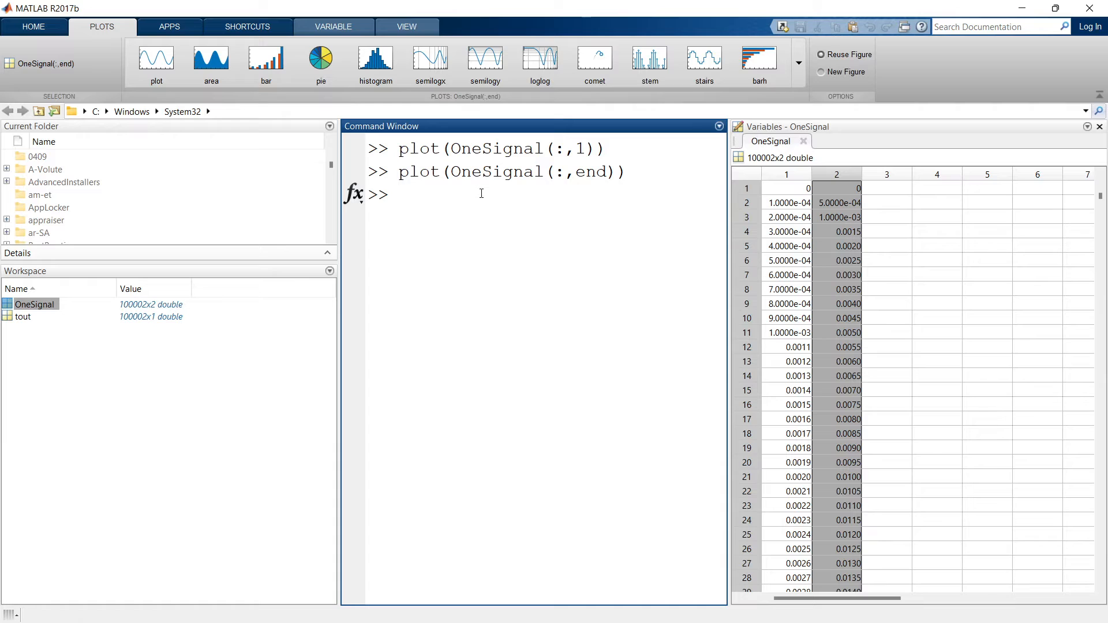
pyautogui.write('plot(')
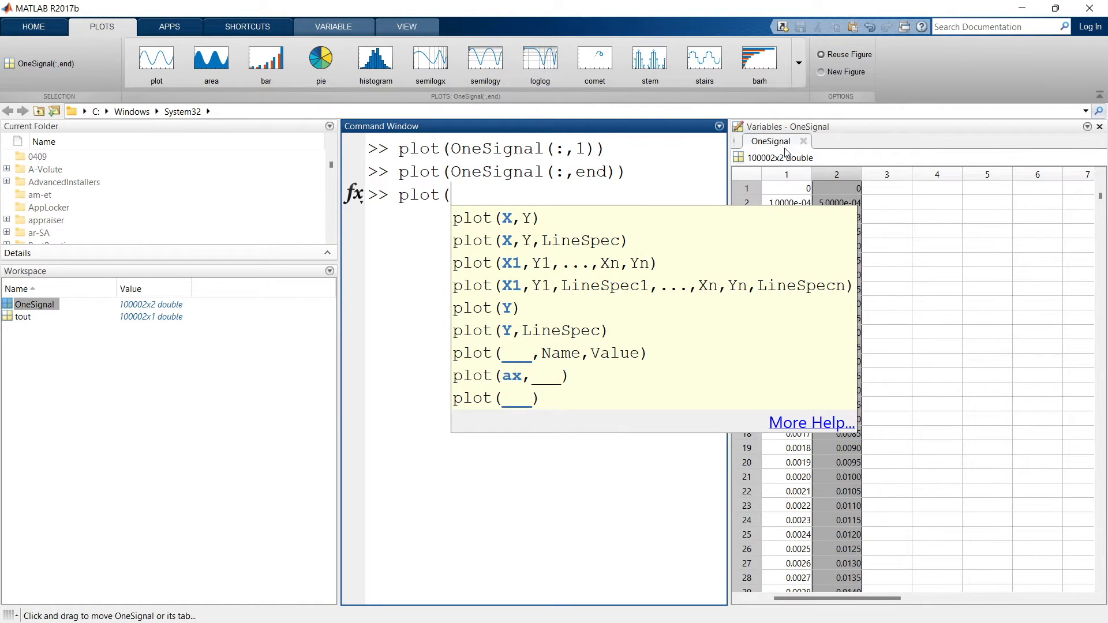
pyautogui.write('O')
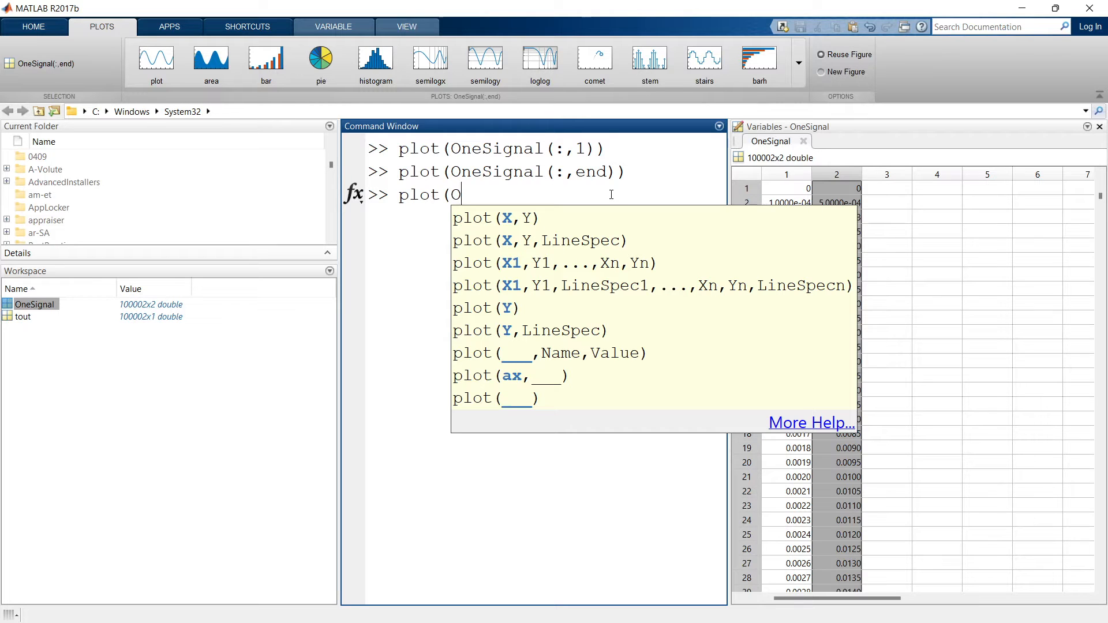
pyautogui.write('neSignal(')
pyautogui.write(':,')
pyautogui.write('1')
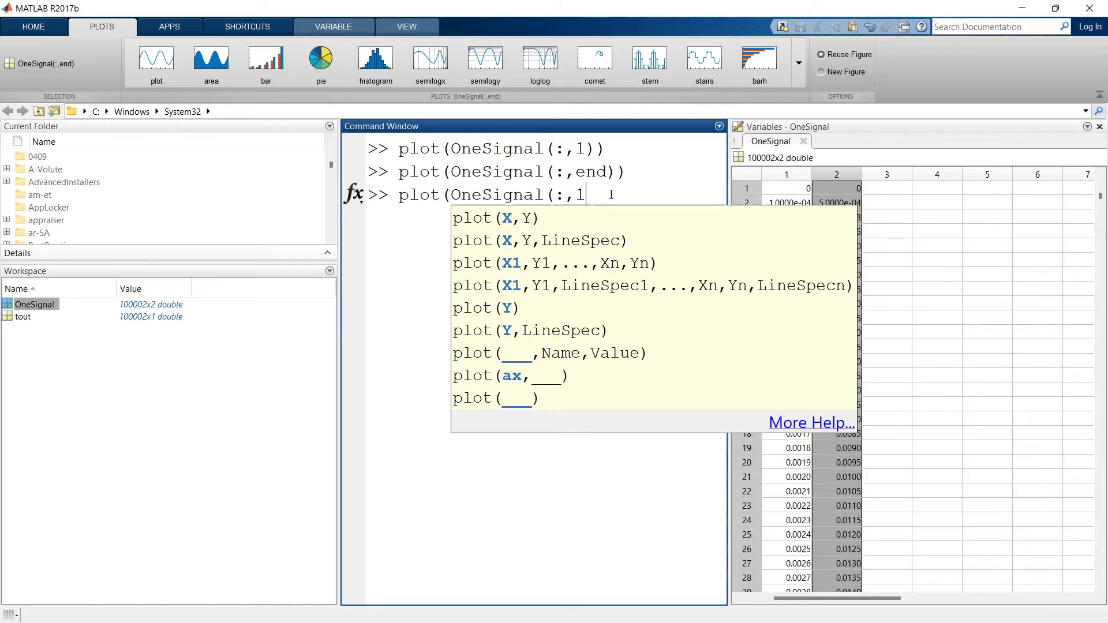
pyautogui.press('BackSpace')
pyautogui.write('2')
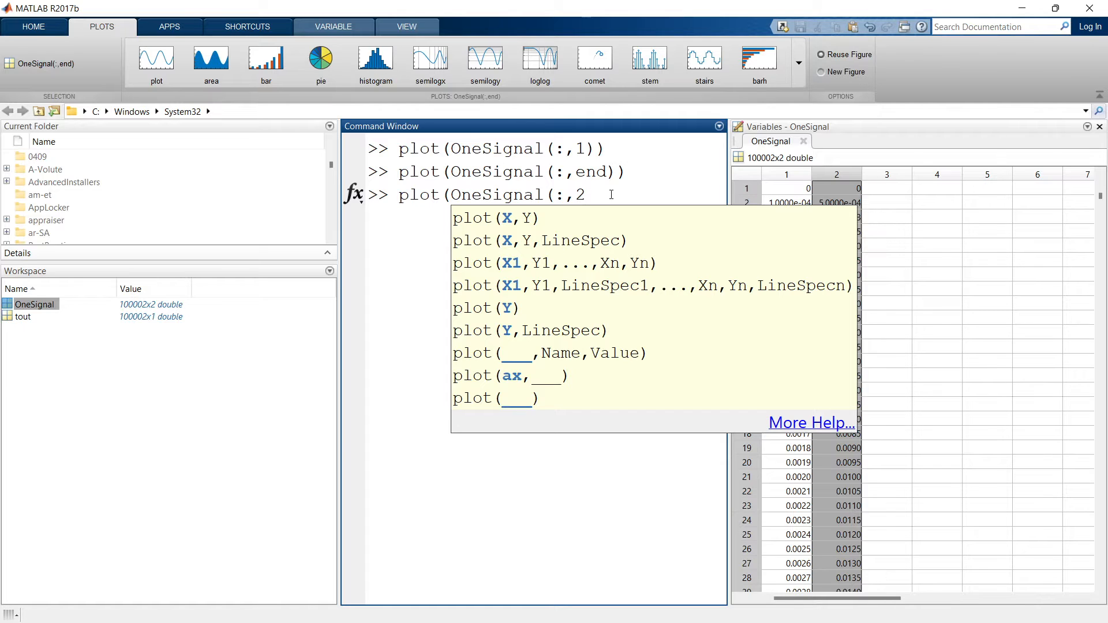
pyautogui.write('))')
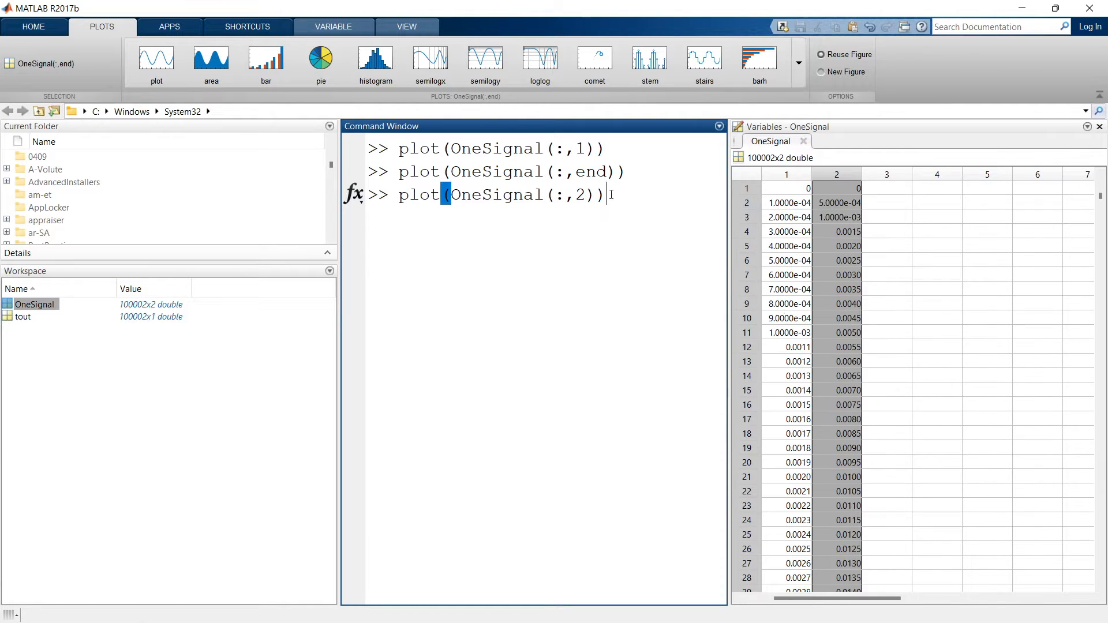
pyautogui.press('Return')
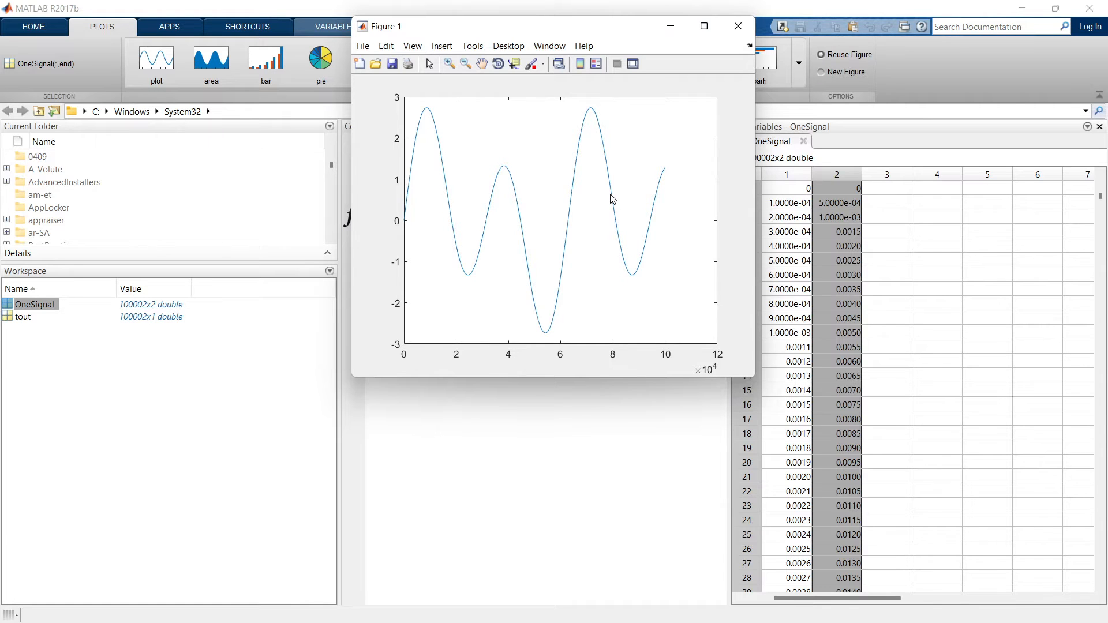
pyautogui.click(738, 26)
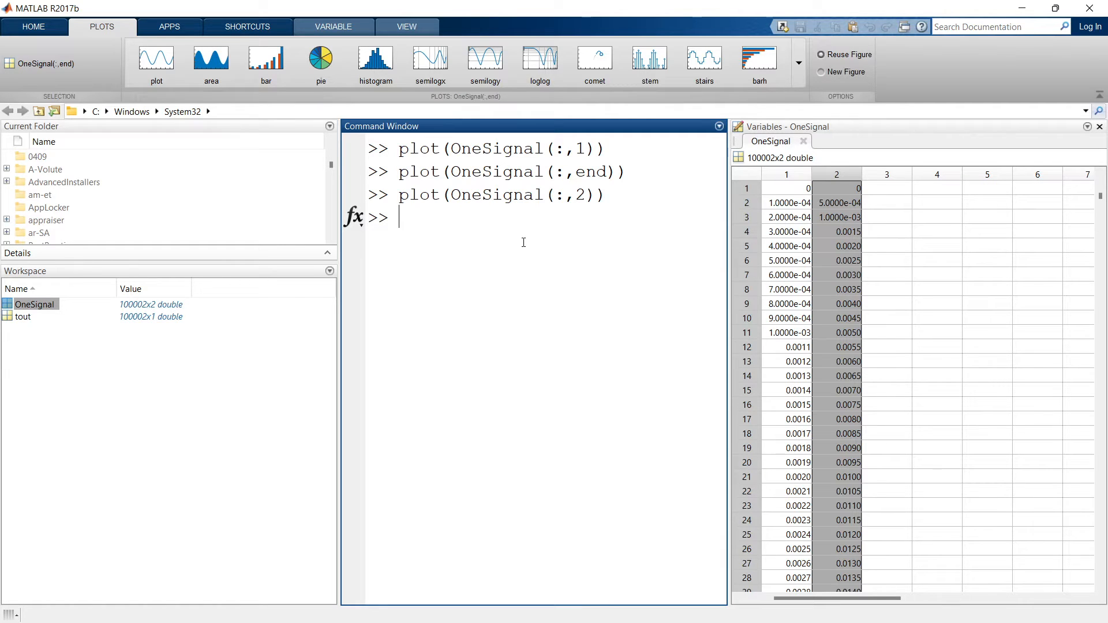
# Narrow the Current Folder and Workspace area, then recall the last plot command and change its column index to 1
pyautogui.moveTo(339, 249); pyautogui.dragTo(193, 249)
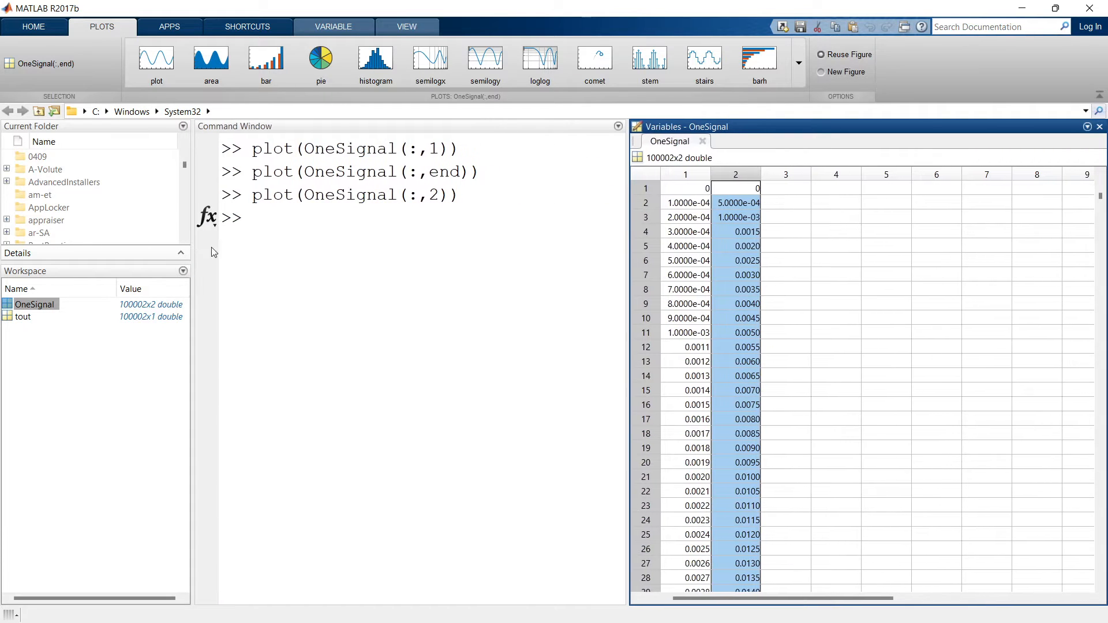
pyautogui.click(267, 217)
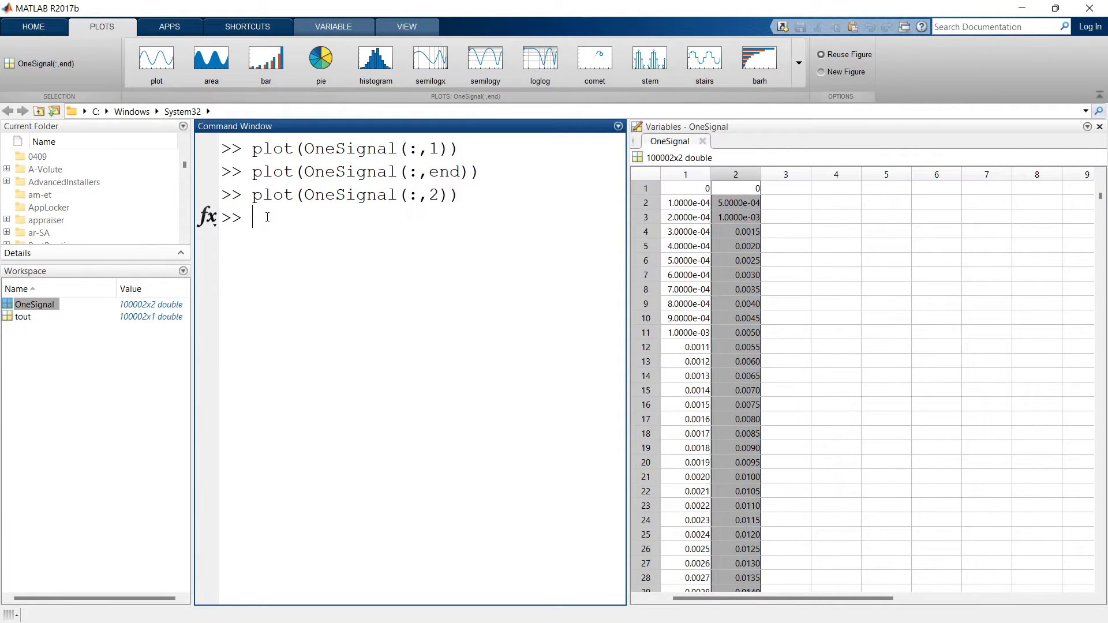
pyautogui.press('Up')
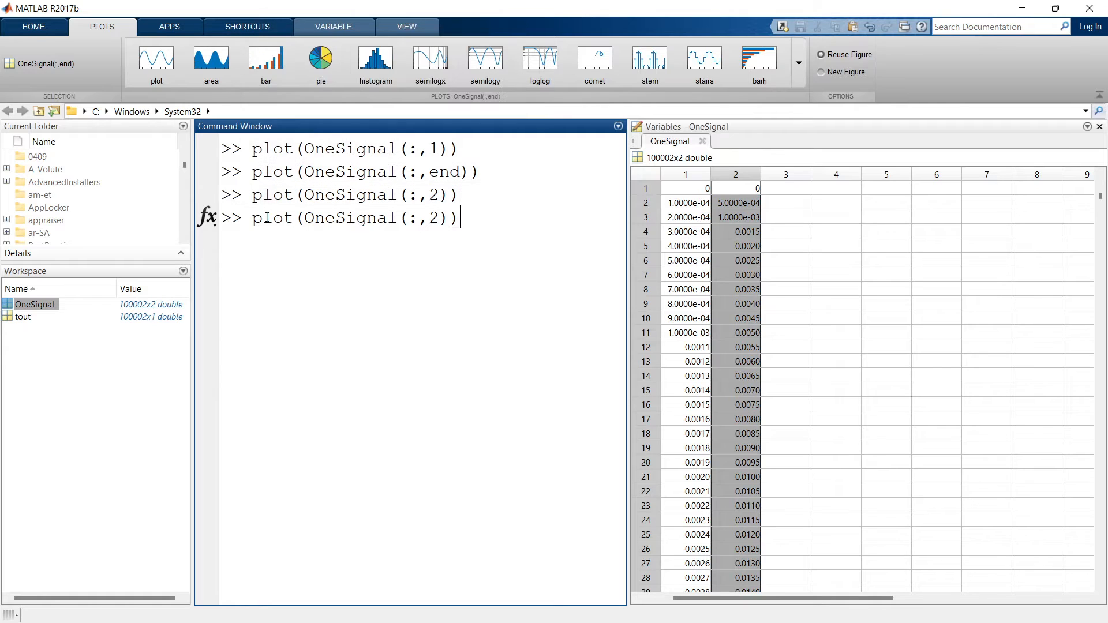
pyautogui.press('Left')
pyautogui.hotkey('shift', 'Left')
pyautogui.write('1')
pyautogui.press('Right')
pyautogui.click(697, 175)
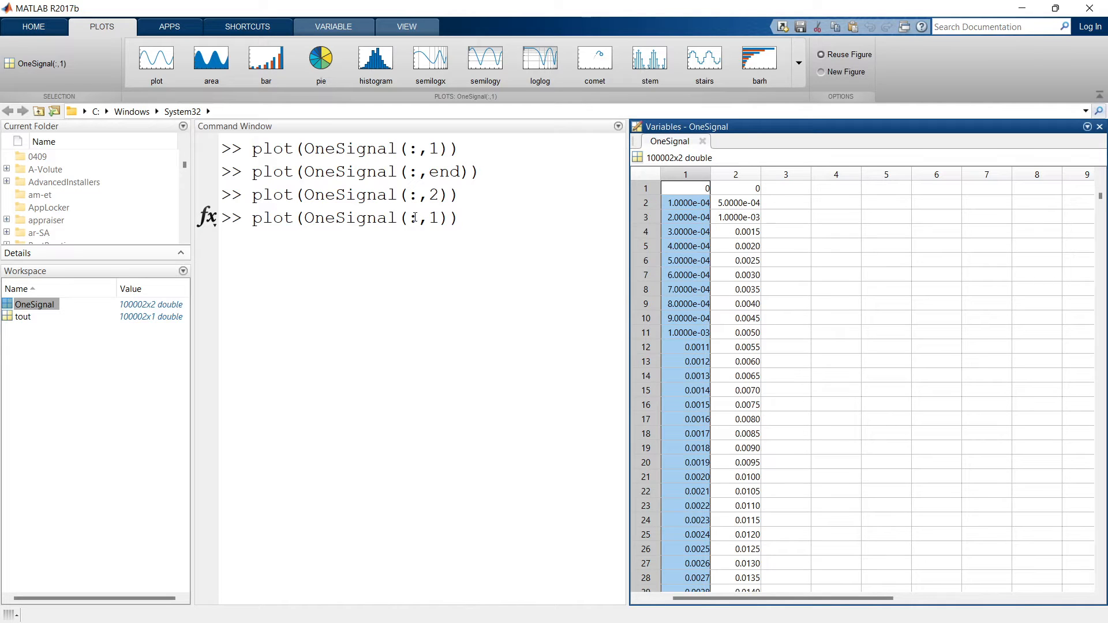
# Add OneSignal(:,2) as the second argument and run plot(OneSignal(:,1),OneSignal(:,2)) to plot the signal against time
pyautogui.click(453, 220)
pyautogui.write(',OneSignal')
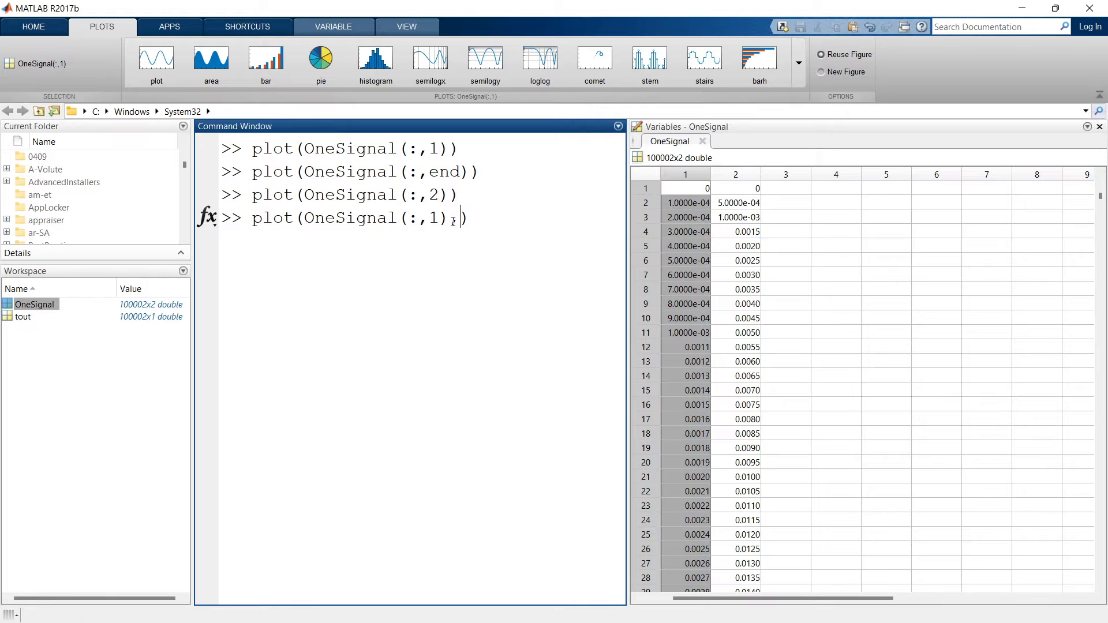
pyautogui.write('(:,2)')
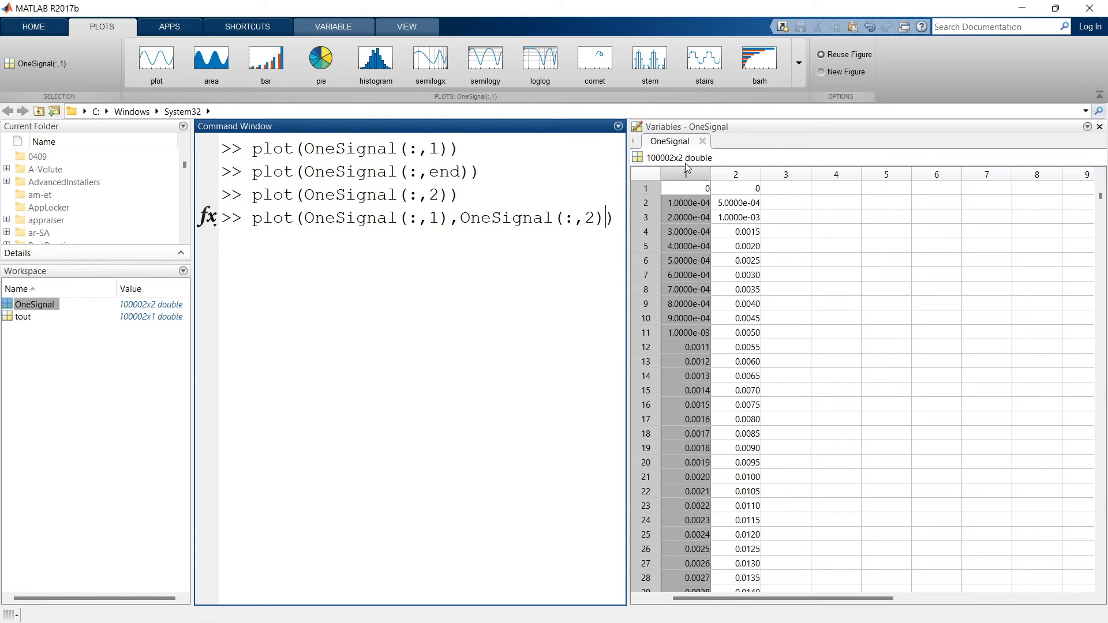
pyautogui.click(568, 220)
pyautogui.click(614, 216)
pyautogui.press('Return')
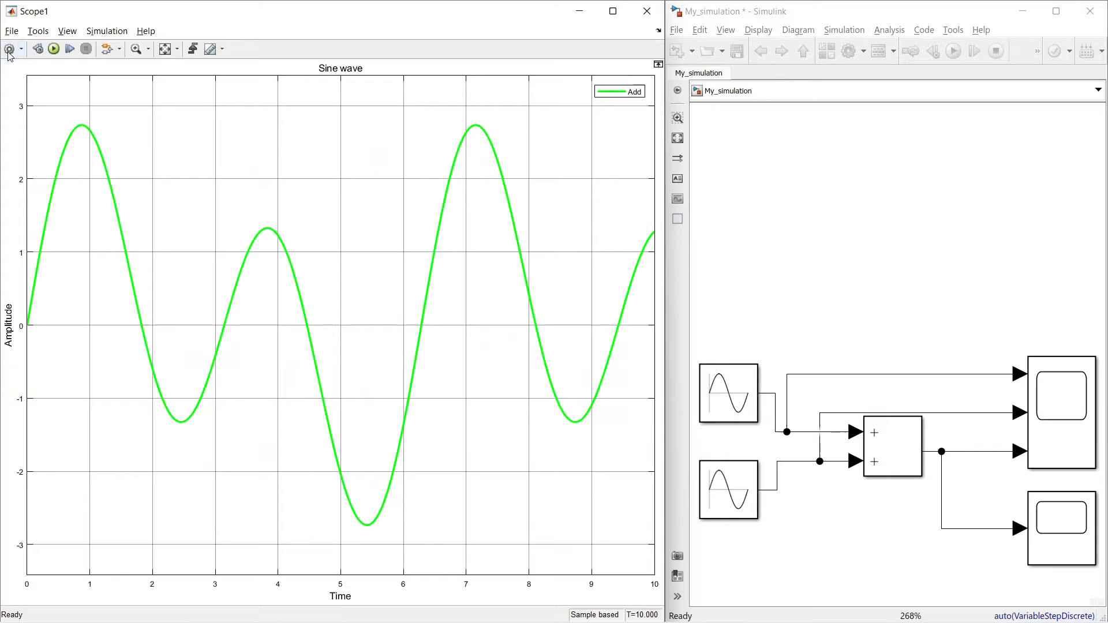
# Review the save format options in Scope1's logging configuration in Simulink, keep Array, and close the configuration
pyautogui.click(9, 50)
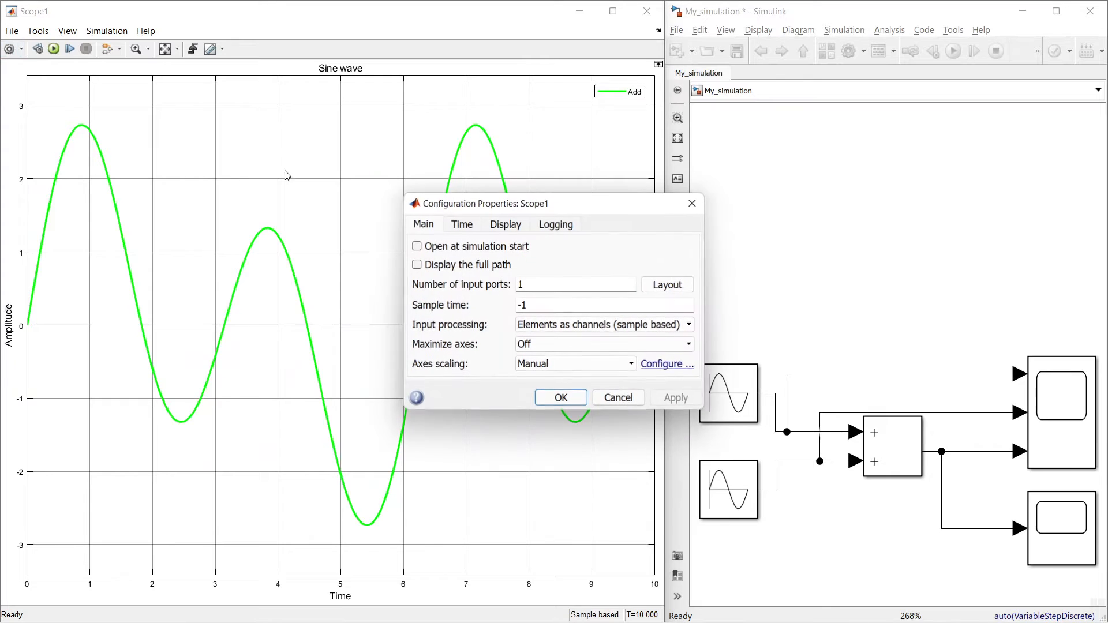
pyautogui.click(571, 230)
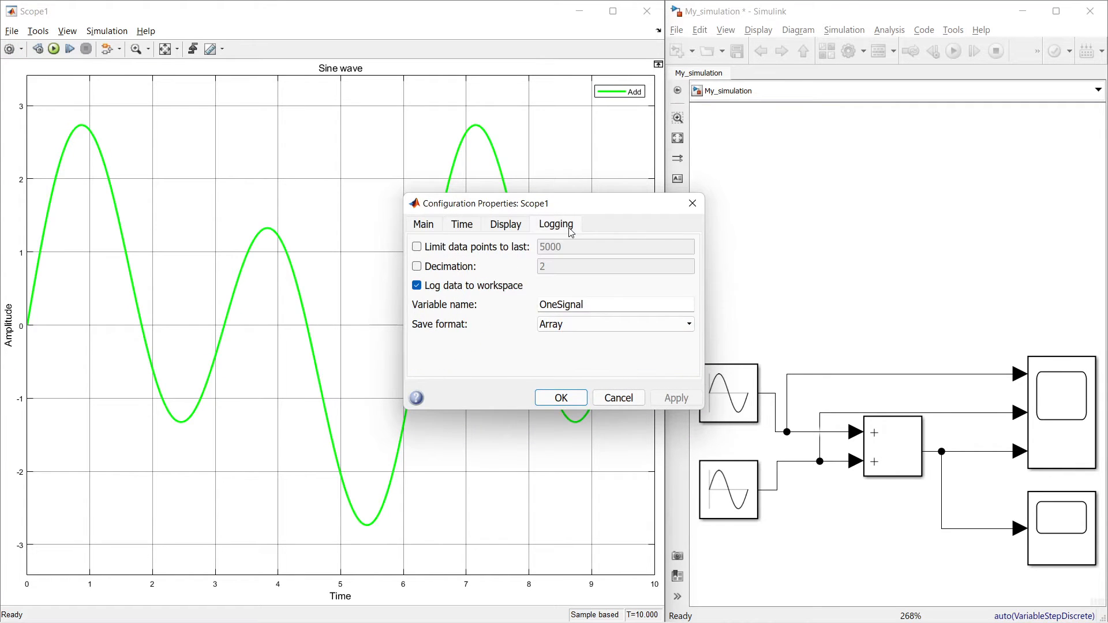
pyautogui.click(631, 323)
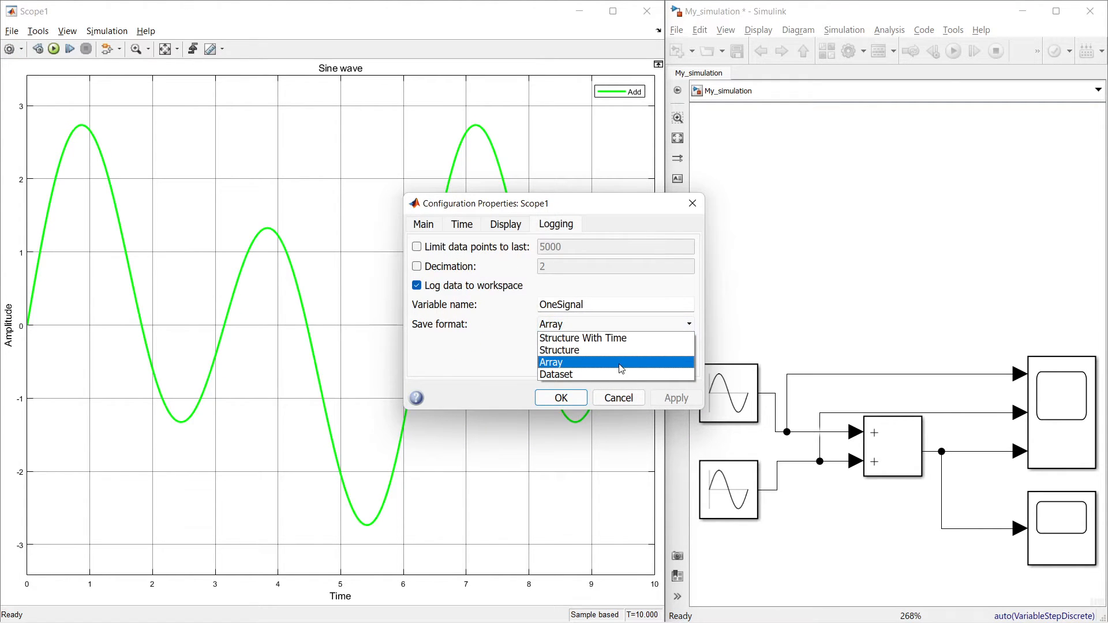
pyautogui.click(582, 362)
pyautogui.moveTo(593, 208); pyautogui.dragTo(883, 128)
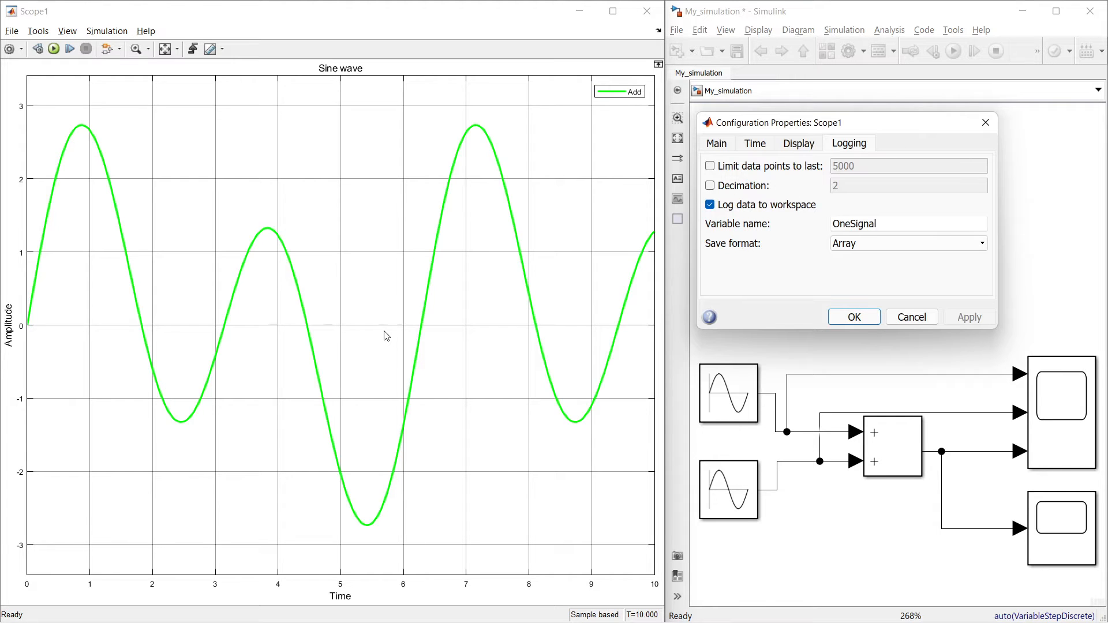
pyautogui.click(847, 246)
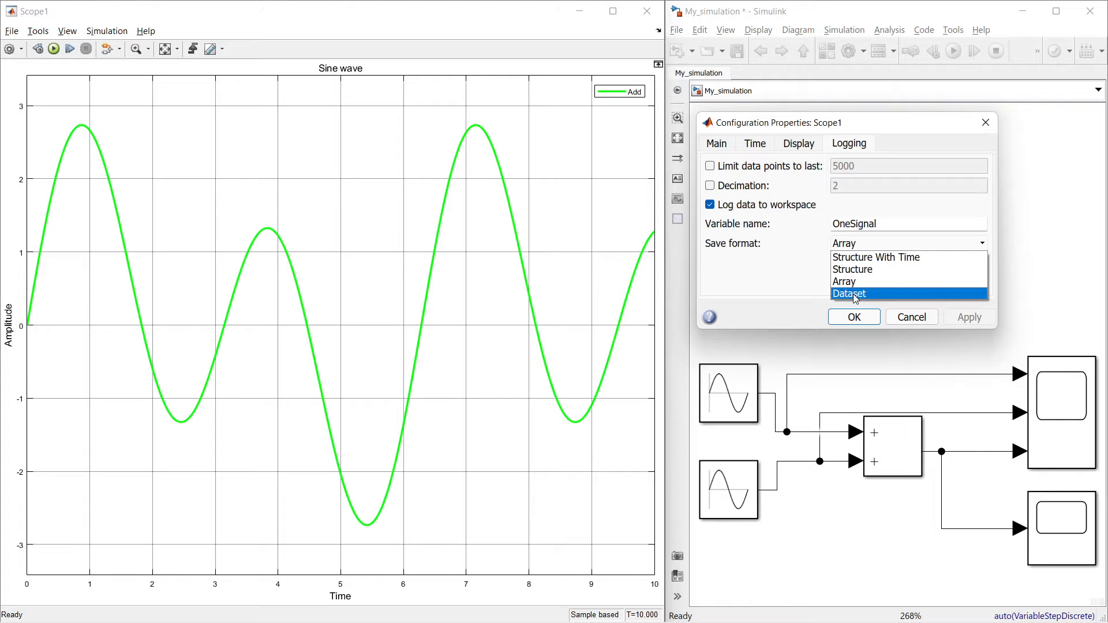
pyautogui.click(985, 123)
pyautogui.click(986, 124)
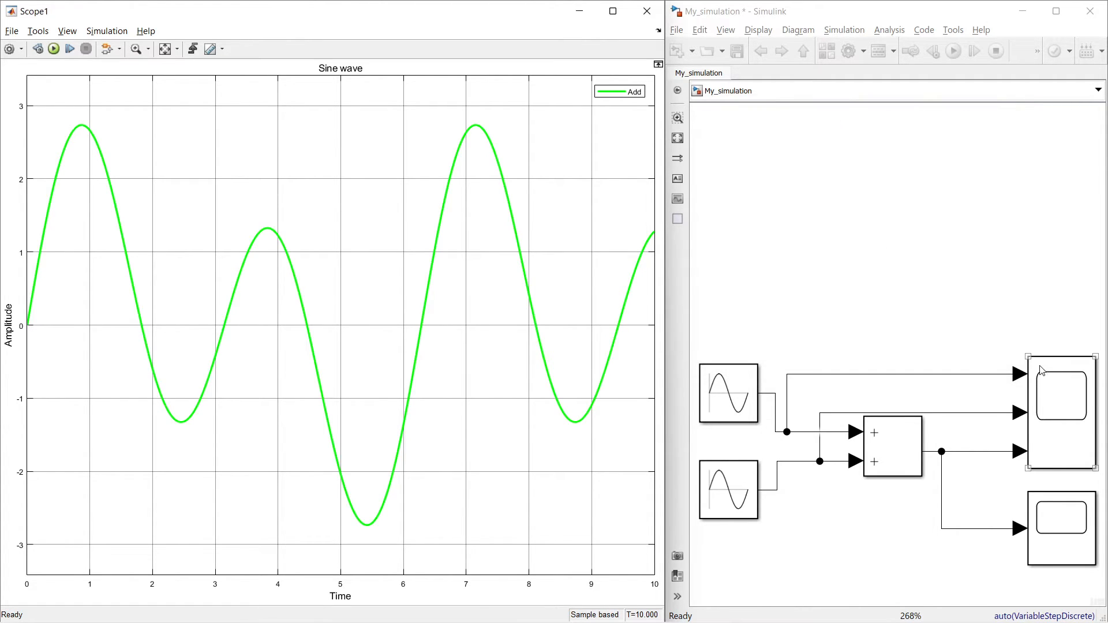
# Open the three-input Scope and enable logging its data to the workspace as the variable Threesignals
pyautogui.doubleClick(1042, 370)
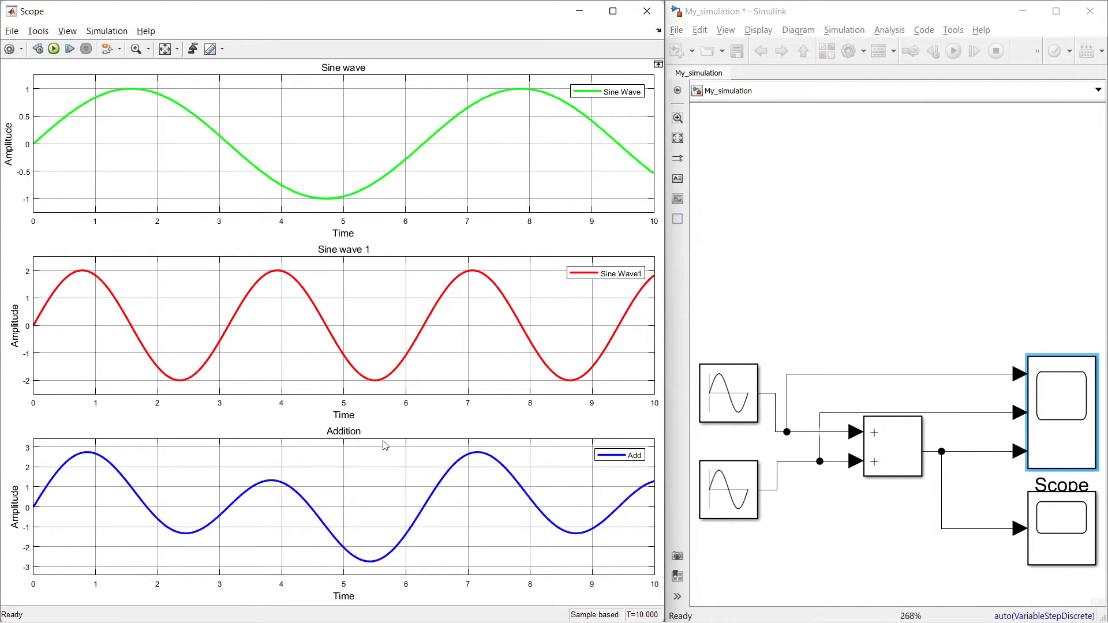
pyautogui.click(10, 49)
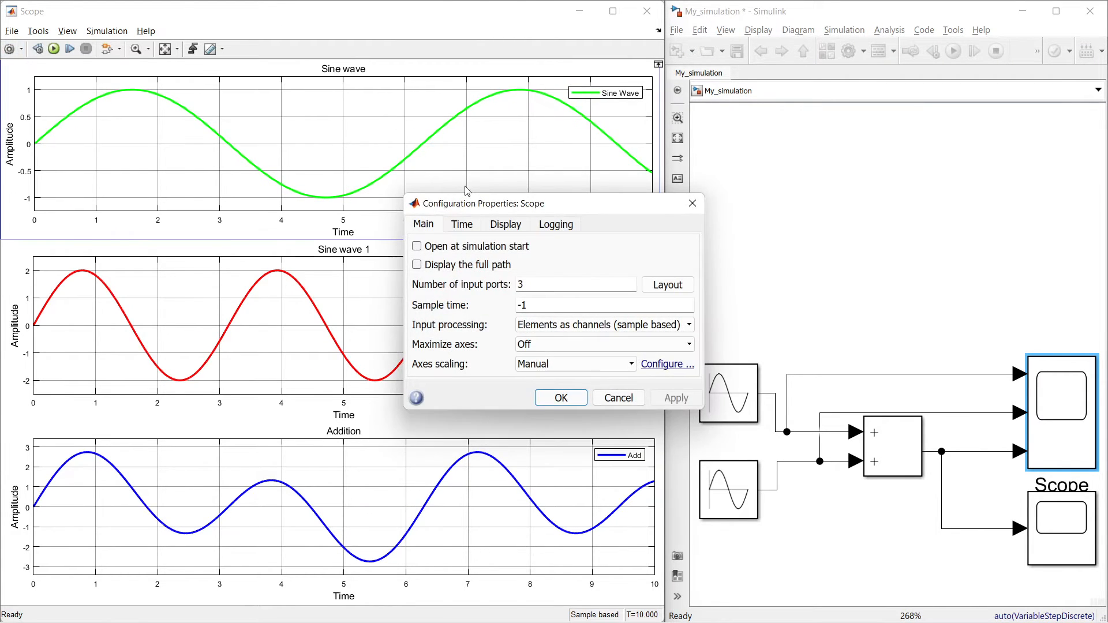
pyautogui.moveTo(472, 204); pyautogui.dragTo(767, 115)
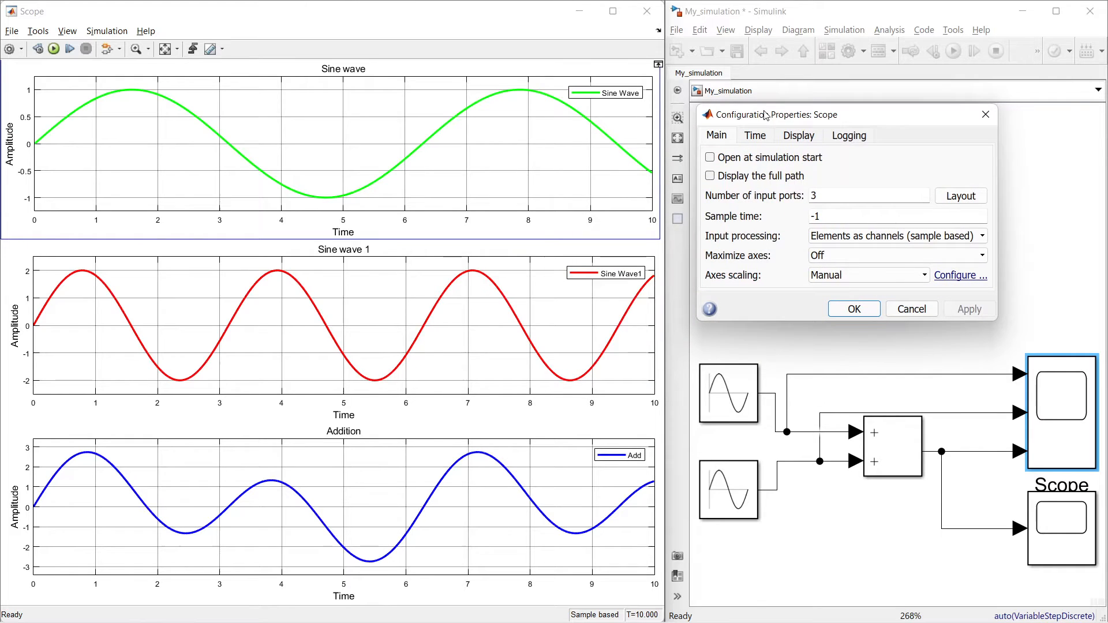
pyautogui.click(850, 138)
pyautogui.click(738, 200)
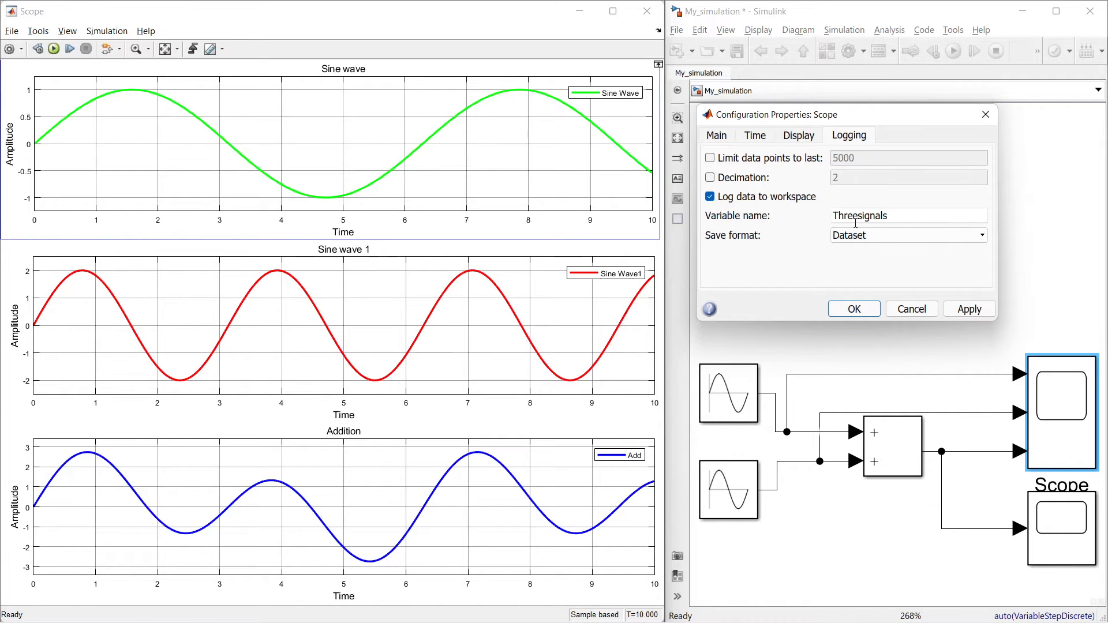
# Try to run the simulation with the three-input Scope's save format set to Array, and close the diagnostics
pyautogui.click(878, 235)
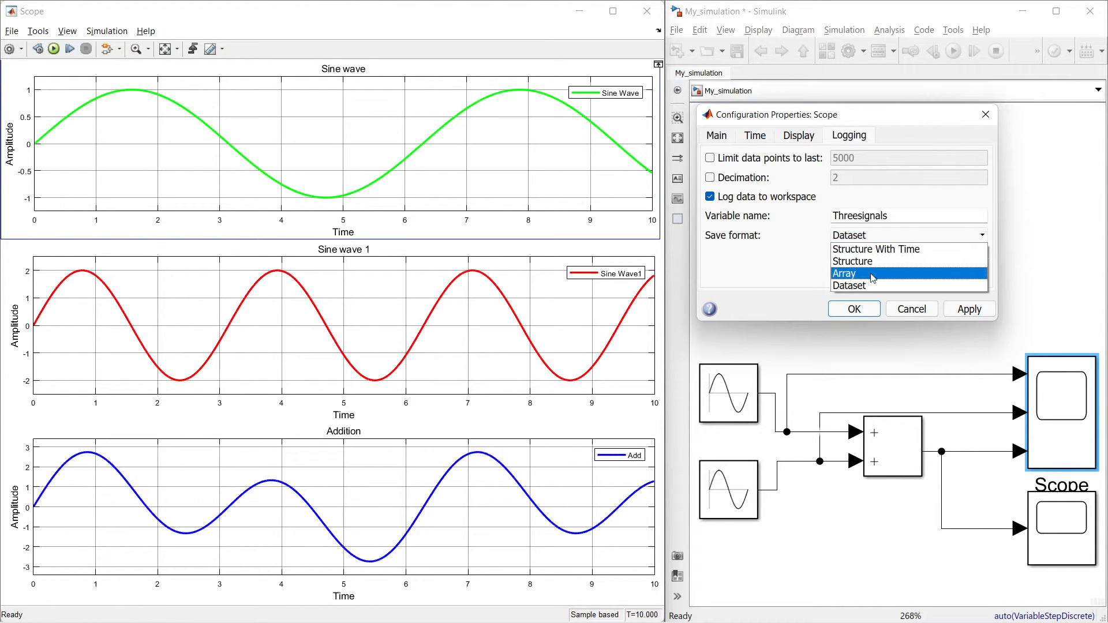
pyautogui.click(889, 274)
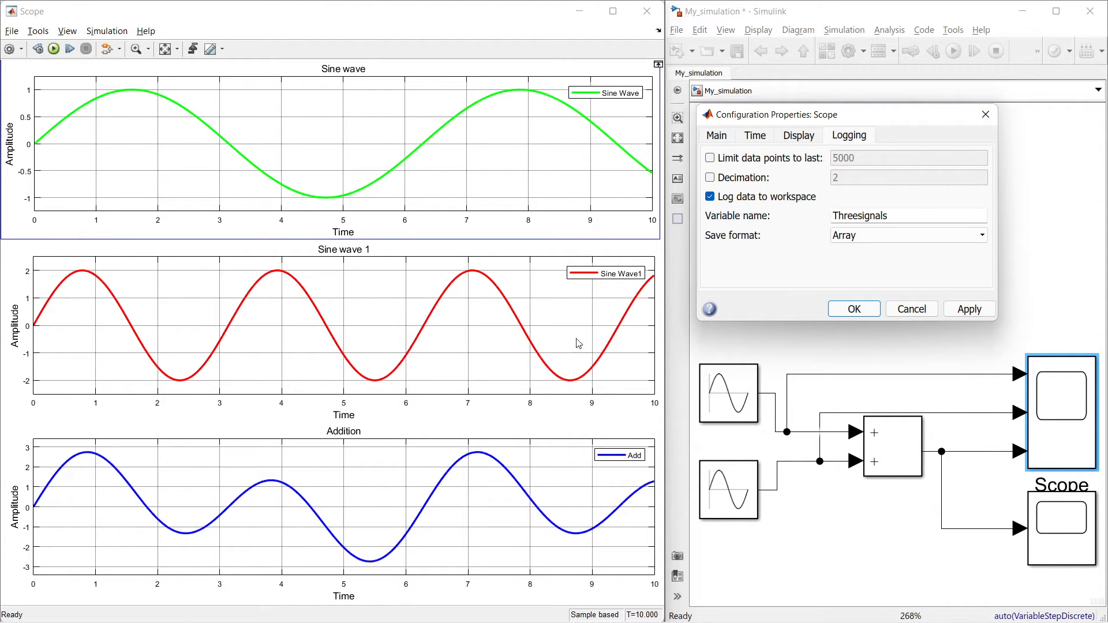
pyautogui.click(969, 309)
pyautogui.click(833, 310)
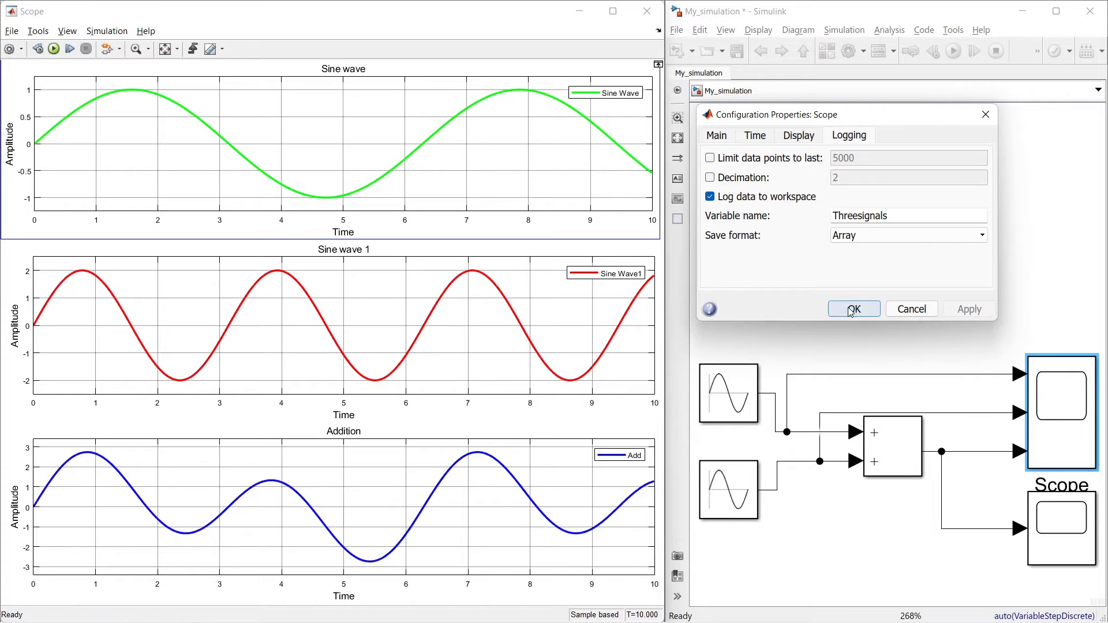
pyautogui.click(53, 49)
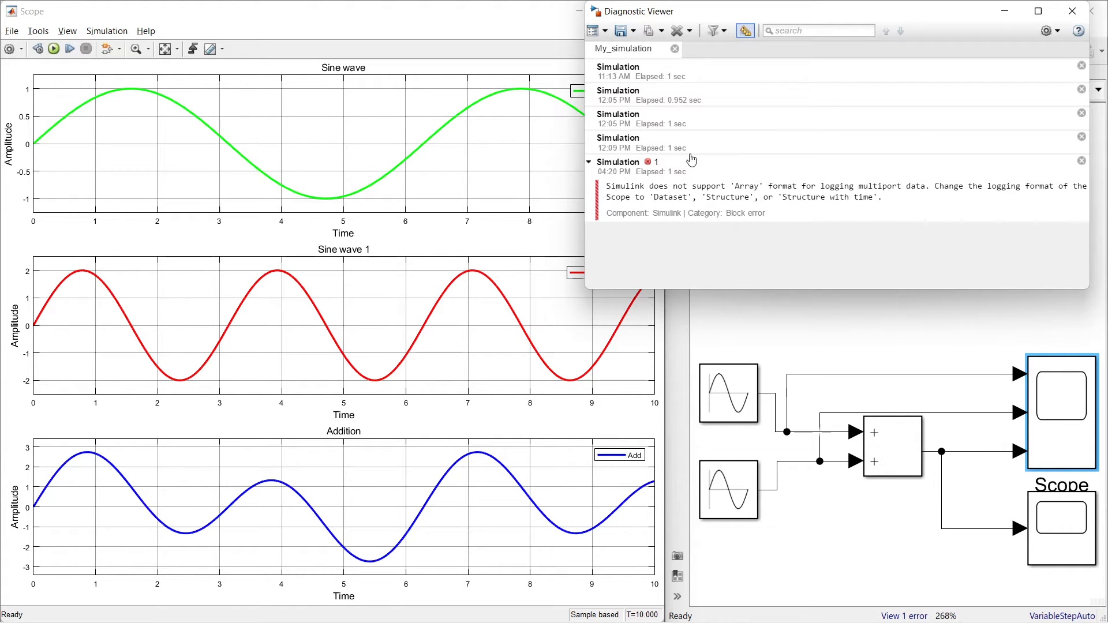
pyautogui.click(1066, 17)
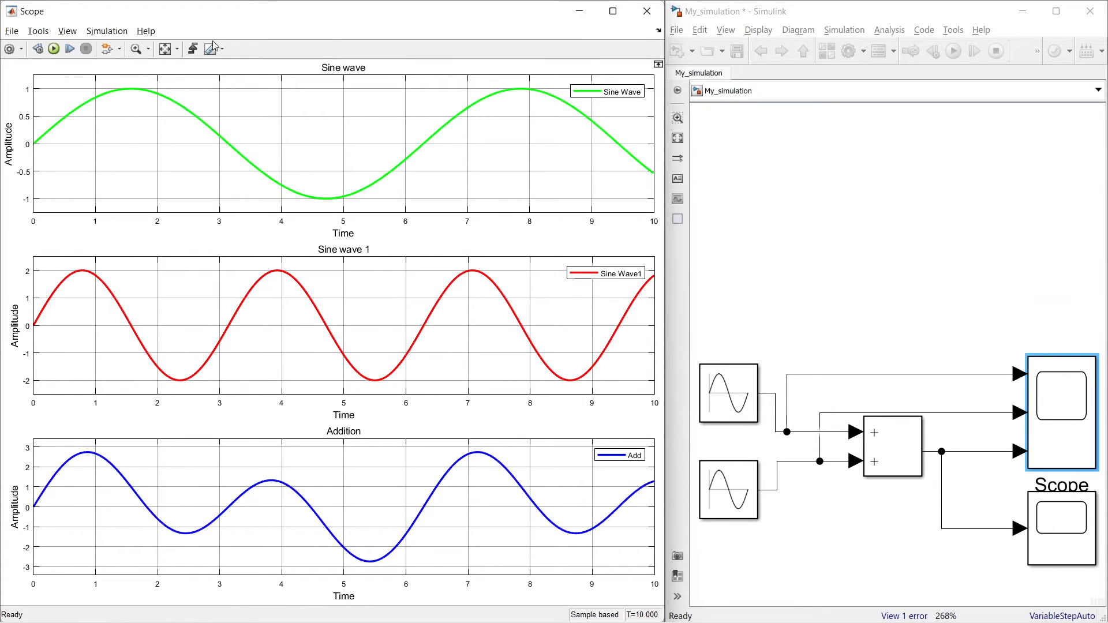
# Set the save format of the three-input Scope's logged data to Structure and accept the configuration
pyautogui.click(9, 49)
pyautogui.moveTo(531, 202); pyautogui.dragTo(823, 122)
pyautogui.click(848, 139)
pyautogui.click(881, 238)
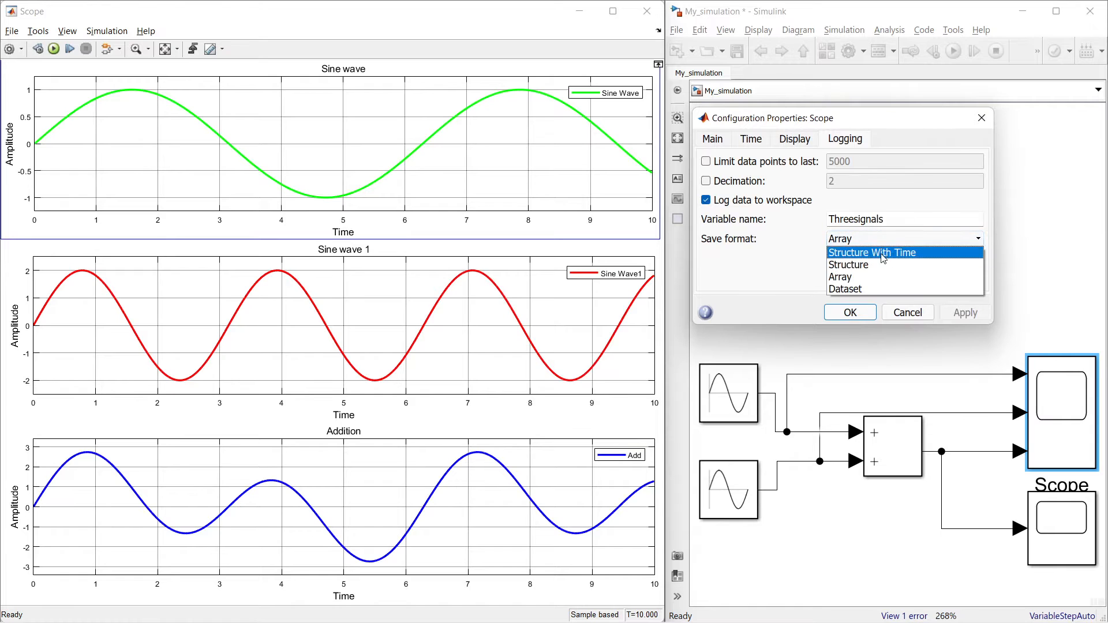
pyautogui.click(883, 266)
pyautogui.click(873, 309)
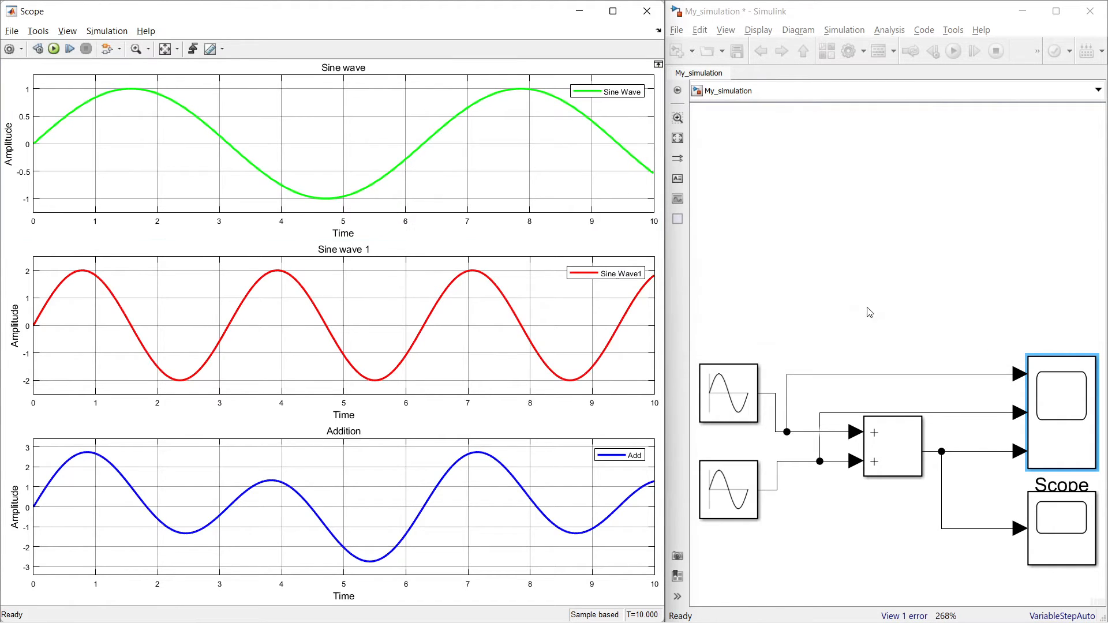
# Run the simulation, switch to MATLAB and look at the Threesignals variable in the workspace
pyautogui.click(53, 50)
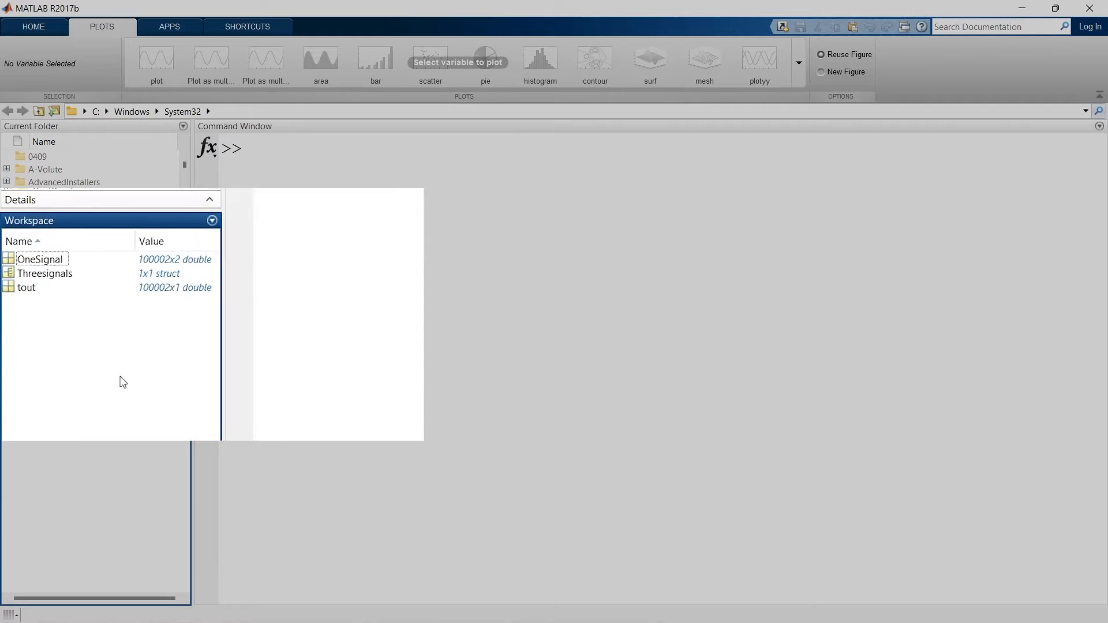
pyautogui.click(65, 164)
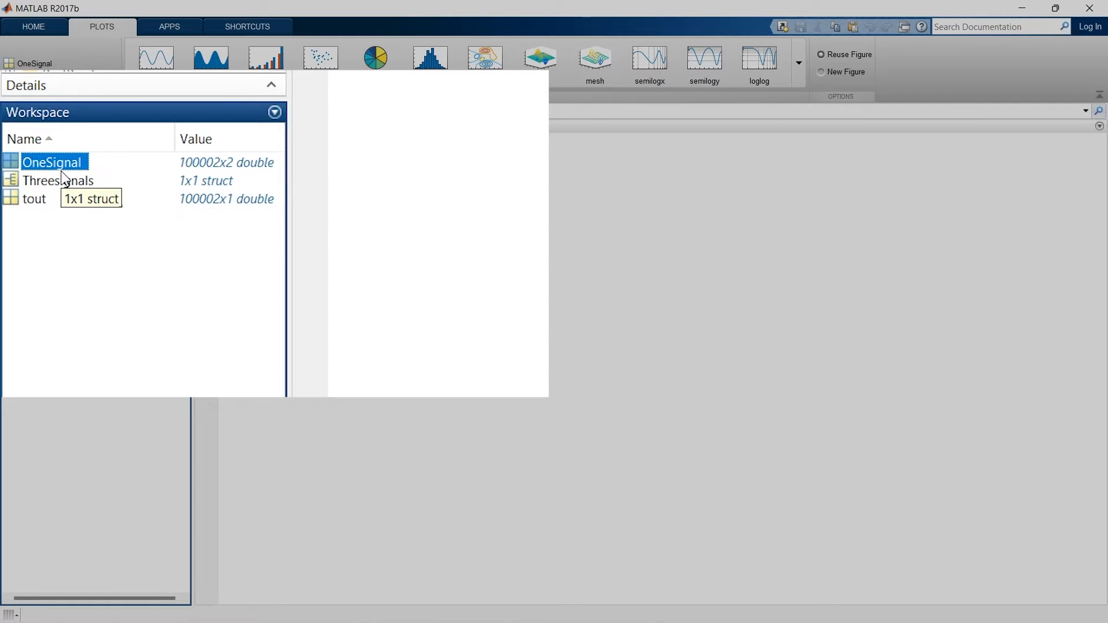
pyautogui.click(63, 173)
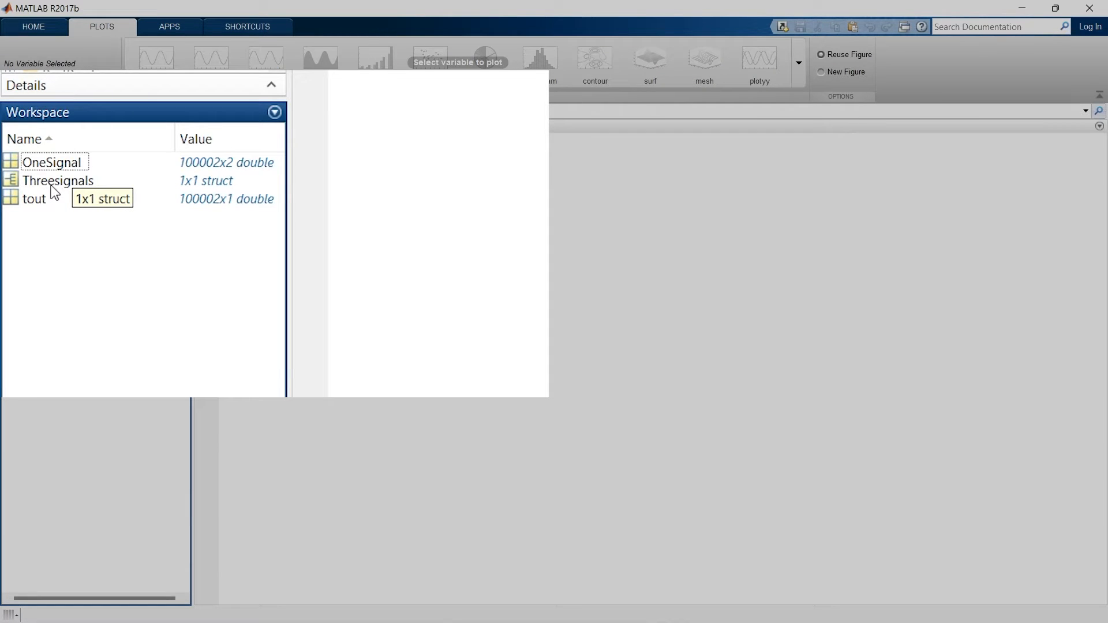
# Open the Threesignals structure and examine its time, signals and blockName fields, including the contents of time
pyautogui.click(60, 185)
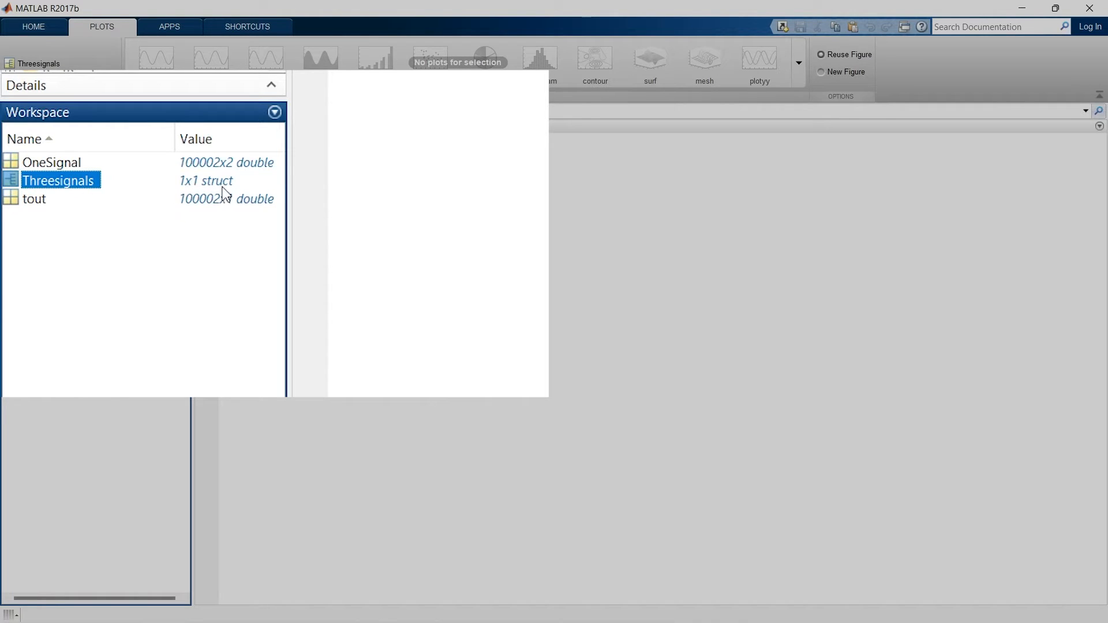
pyautogui.doubleClick(224, 192)
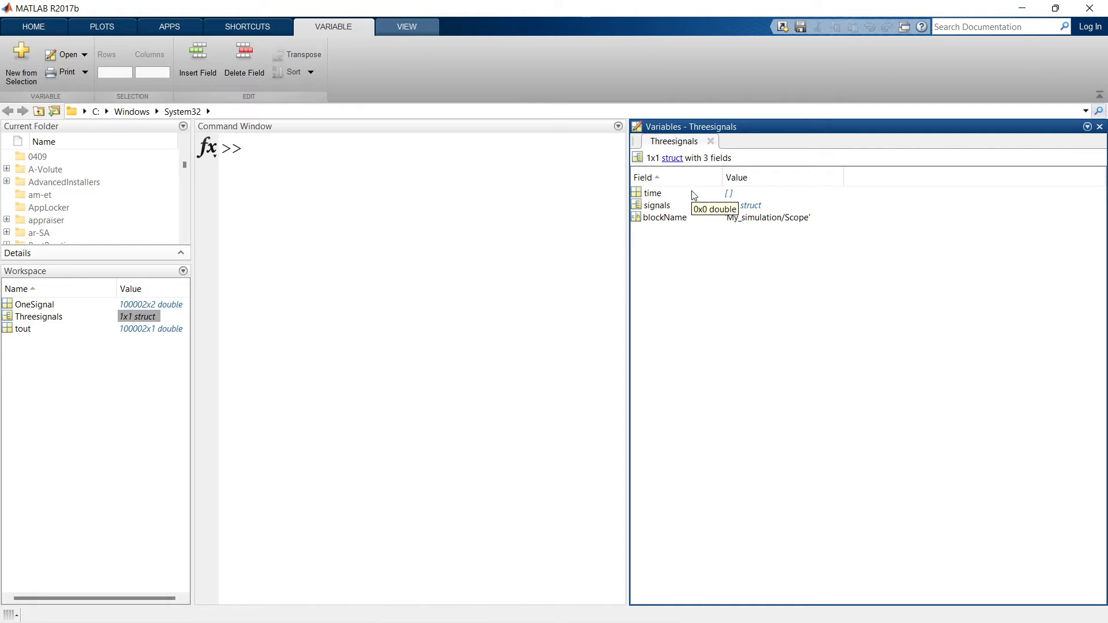
pyautogui.click(656, 195)
pyautogui.click(656, 208)
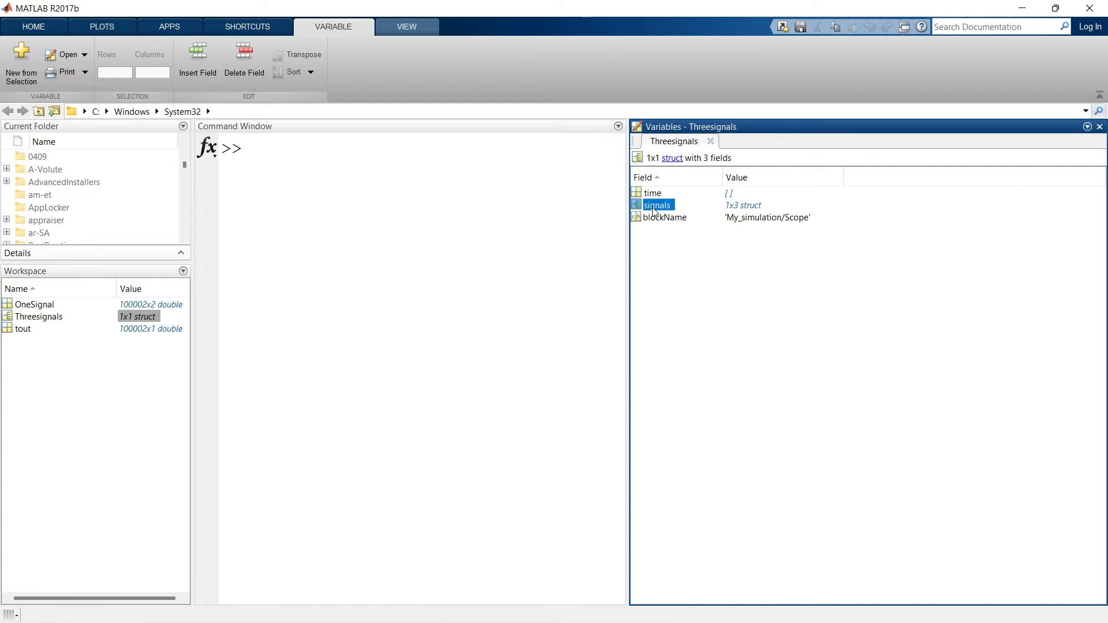
pyautogui.click(658, 224)
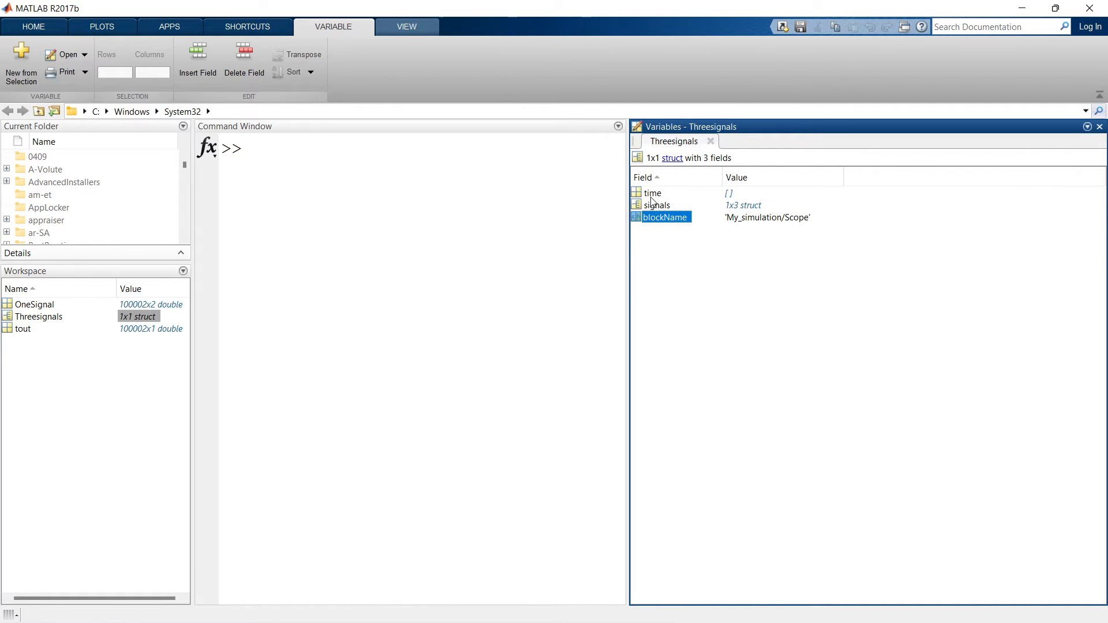
pyautogui.doubleClick(651, 195)
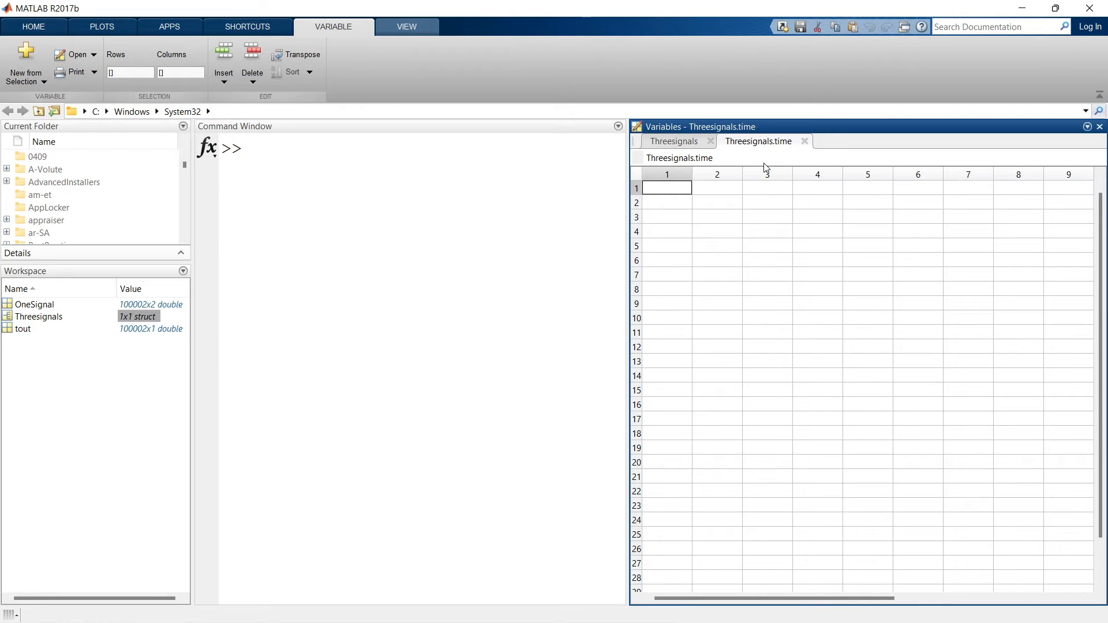
pyautogui.click(805, 142)
# Open the signals field of Threesignals, widen the values column, and compare the values and titles of its entries with the Scope plots
pyautogui.click(667, 209)
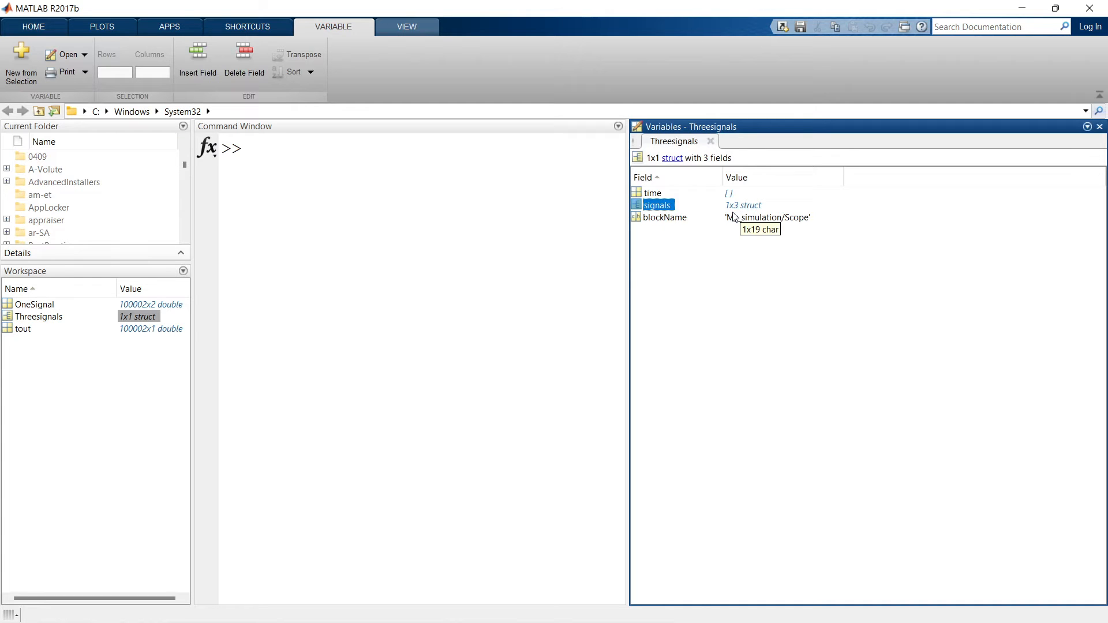
pyautogui.doubleClick(661, 209)
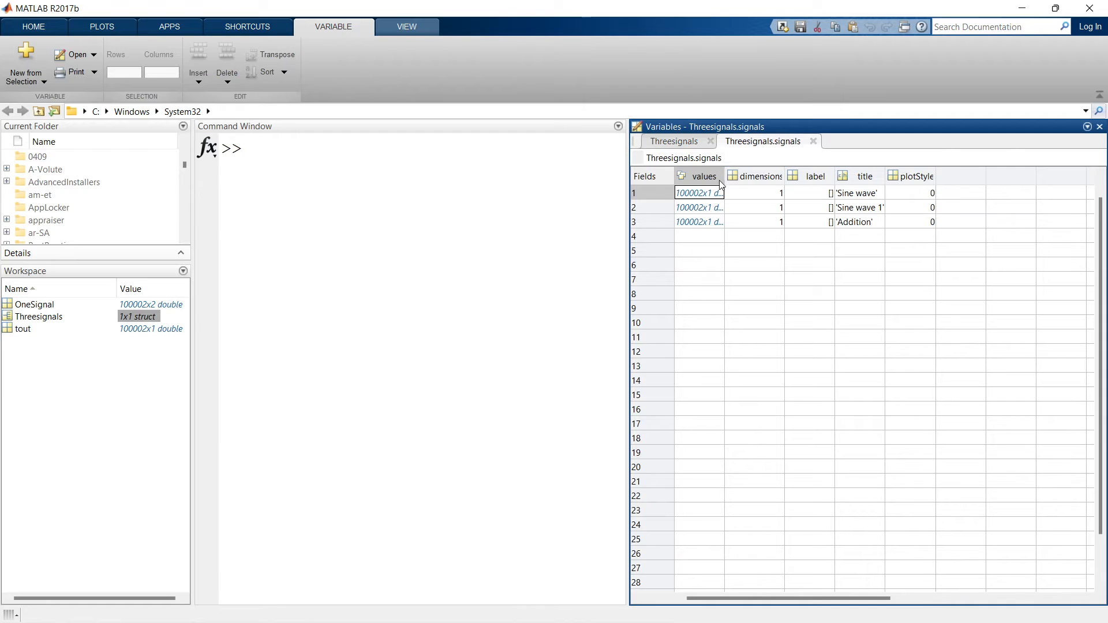
pyautogui.moveTo(725, 177); pyautogui.dragTo(756, 177)
pyautogui.click(717, 254)
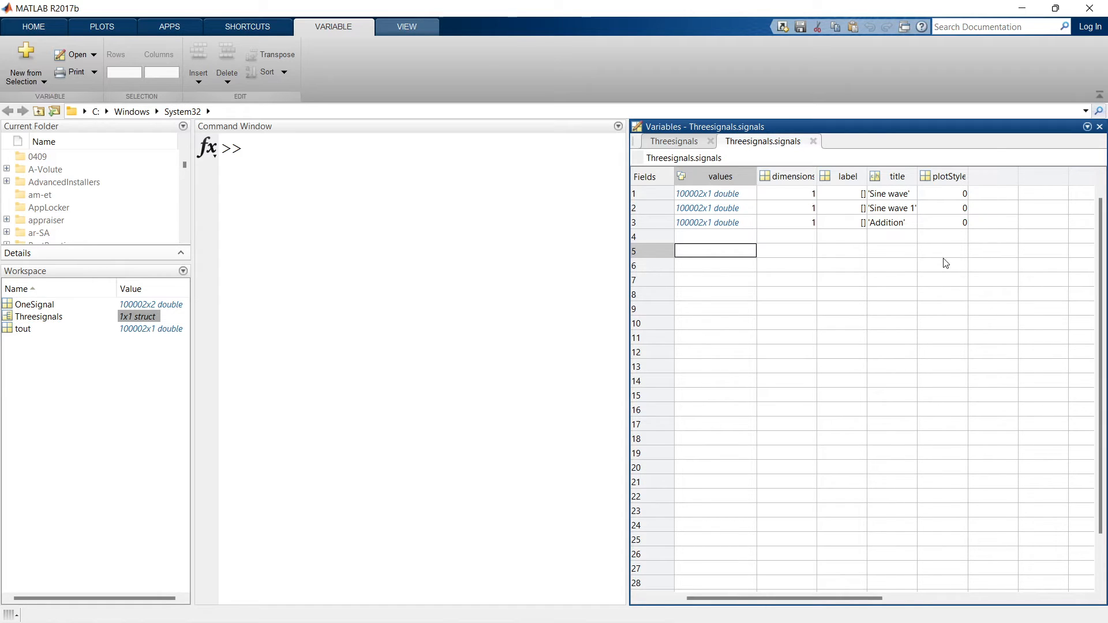
pyautogui.click(719, 198)
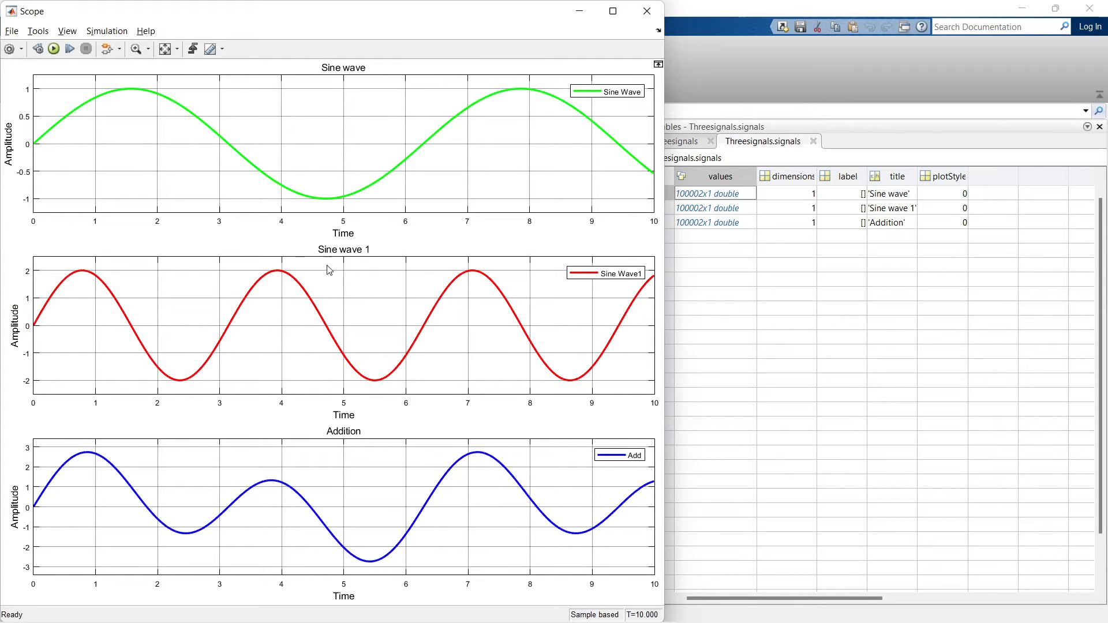
pyautogui.click(580, 11)
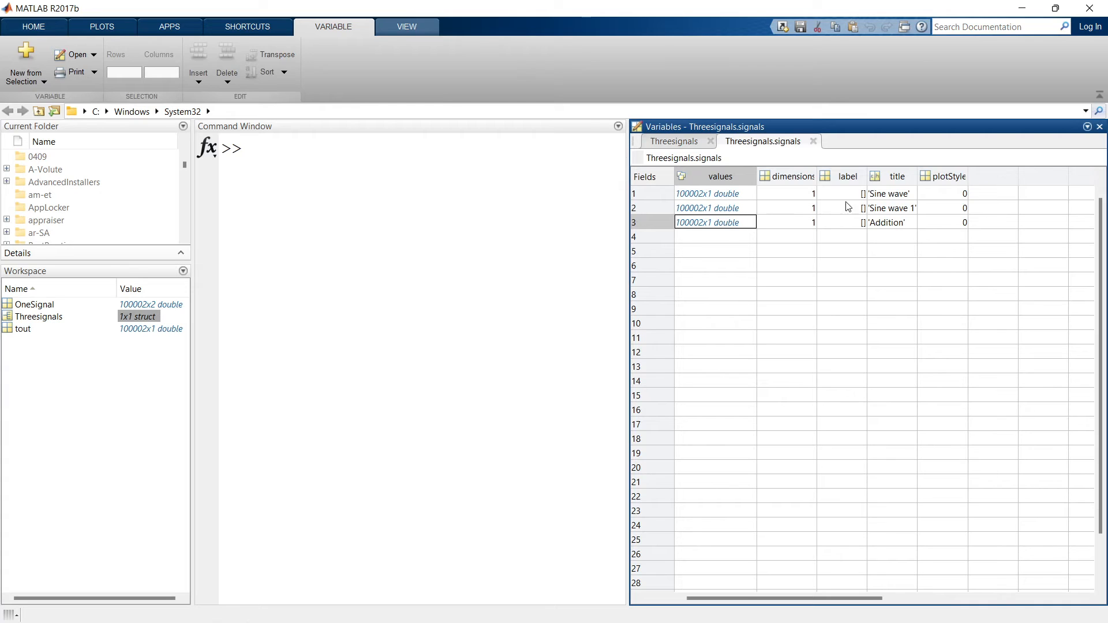
pyautogui.click(889, 196)
pyautogui.click(897, 212)
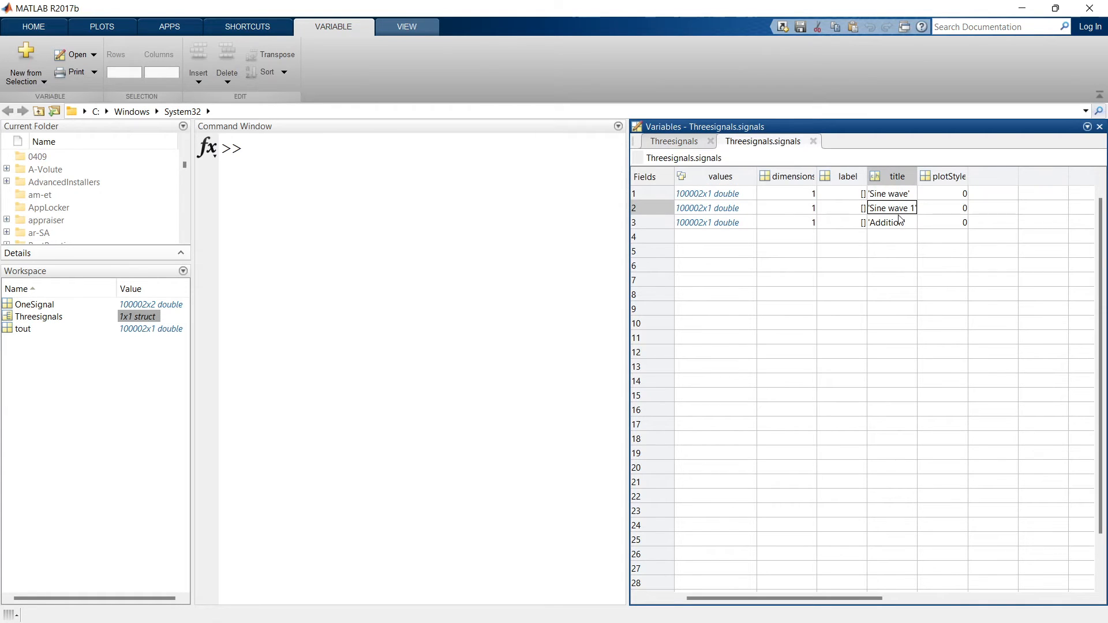
pyautogui.click(894, 225)
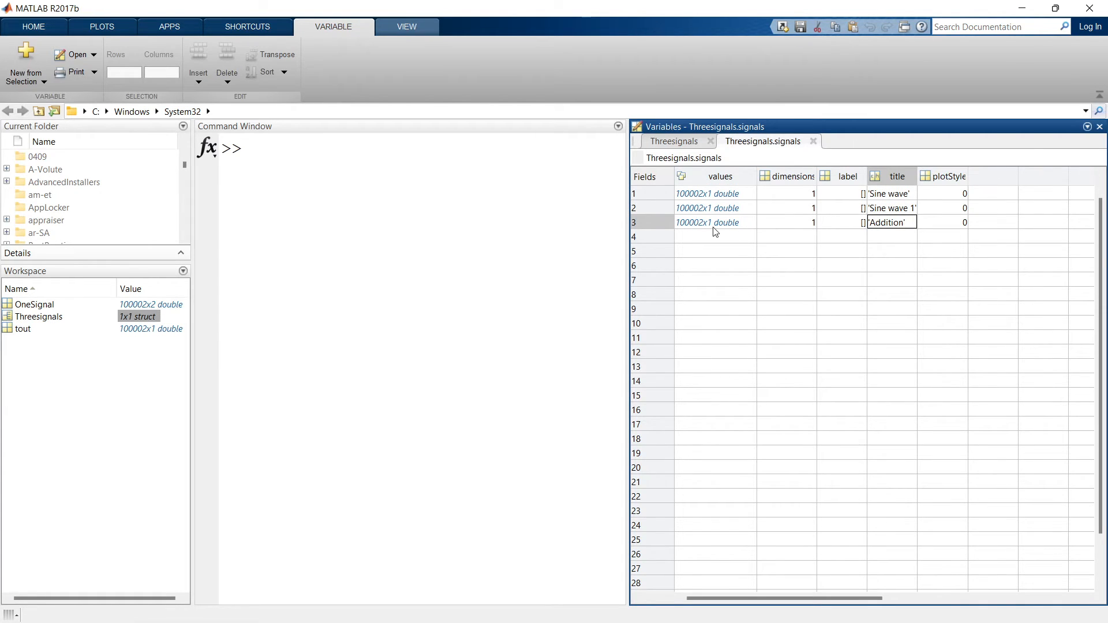
# Plot the values of the third signal, Addition, as a line plot to examine it, and close the figure and values table
pyautogui.click(734, 195)
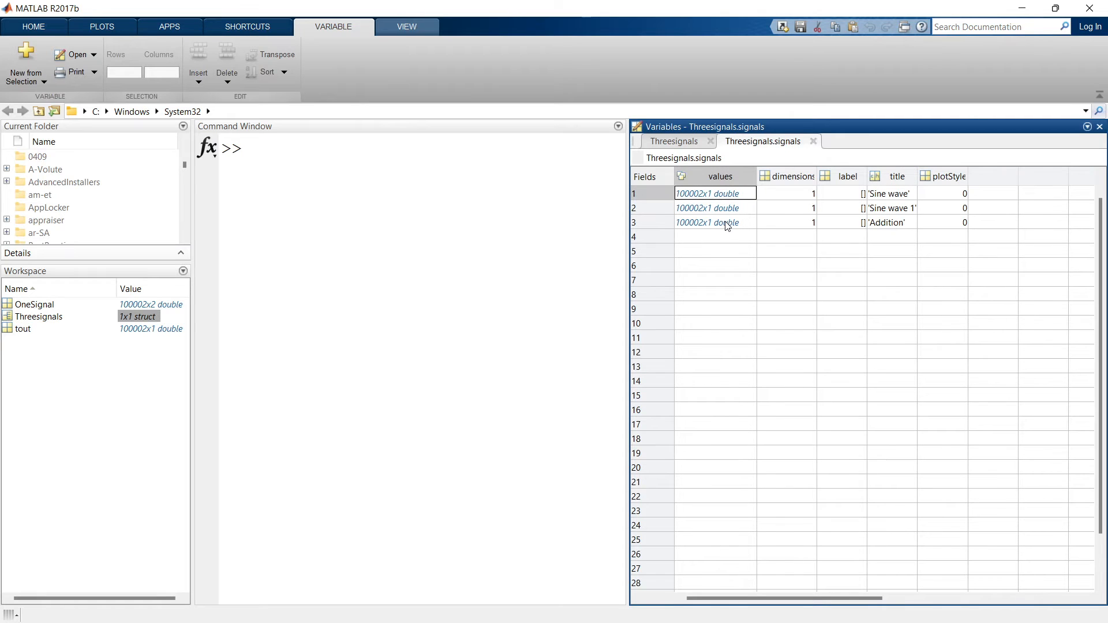
pyautogui.click(726, 223)
pyautogui.doubleClick(725, 224)
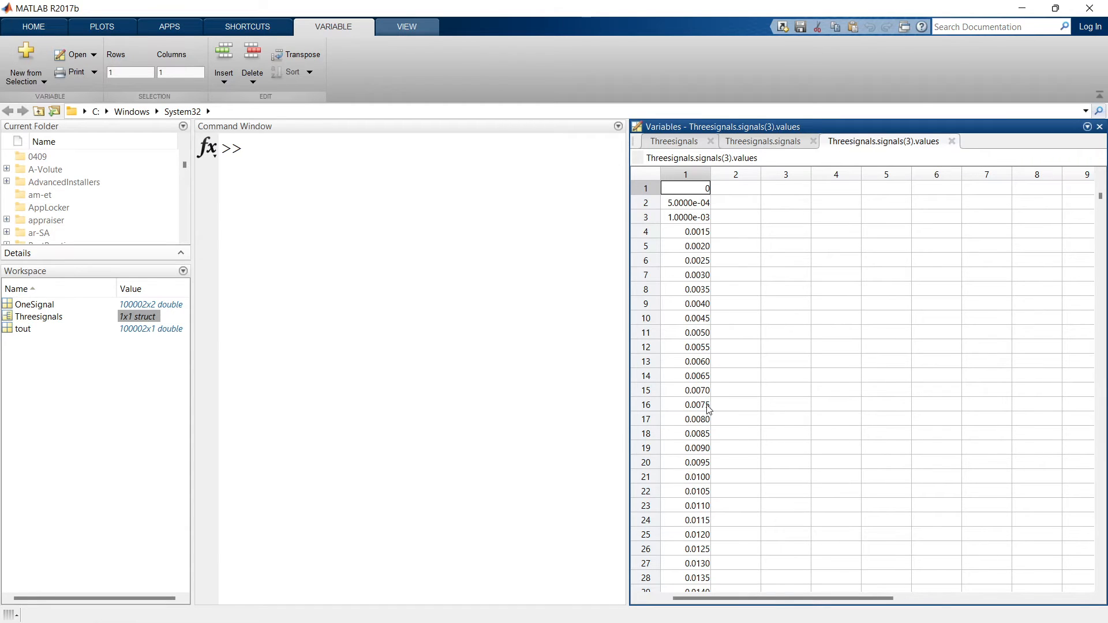
pyautogui.click(698, 176)
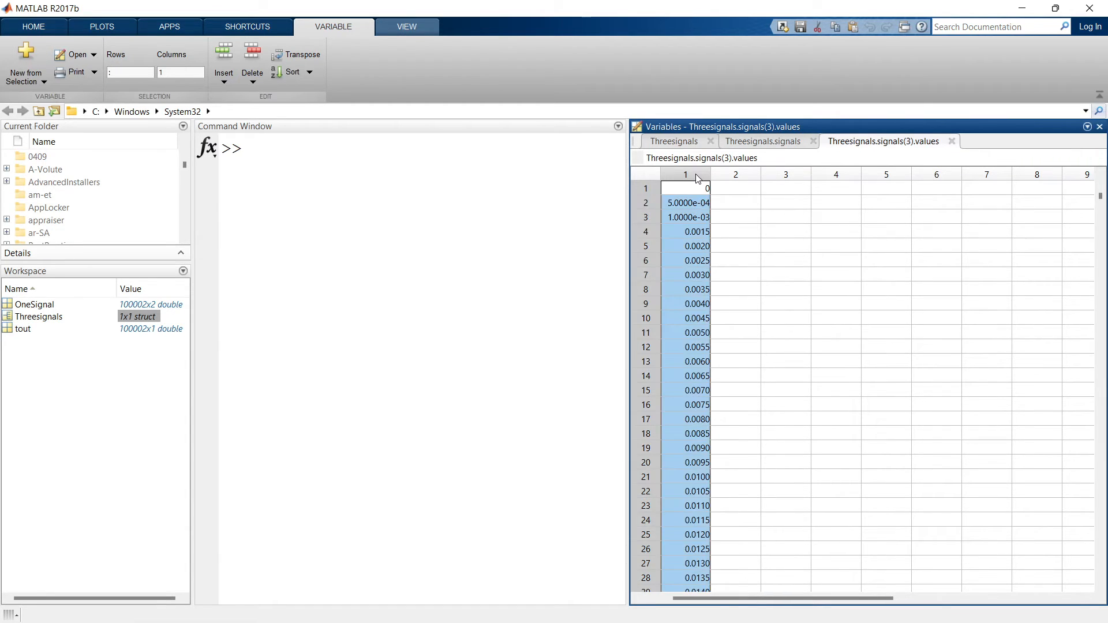
pyautogui.click(94, 31)
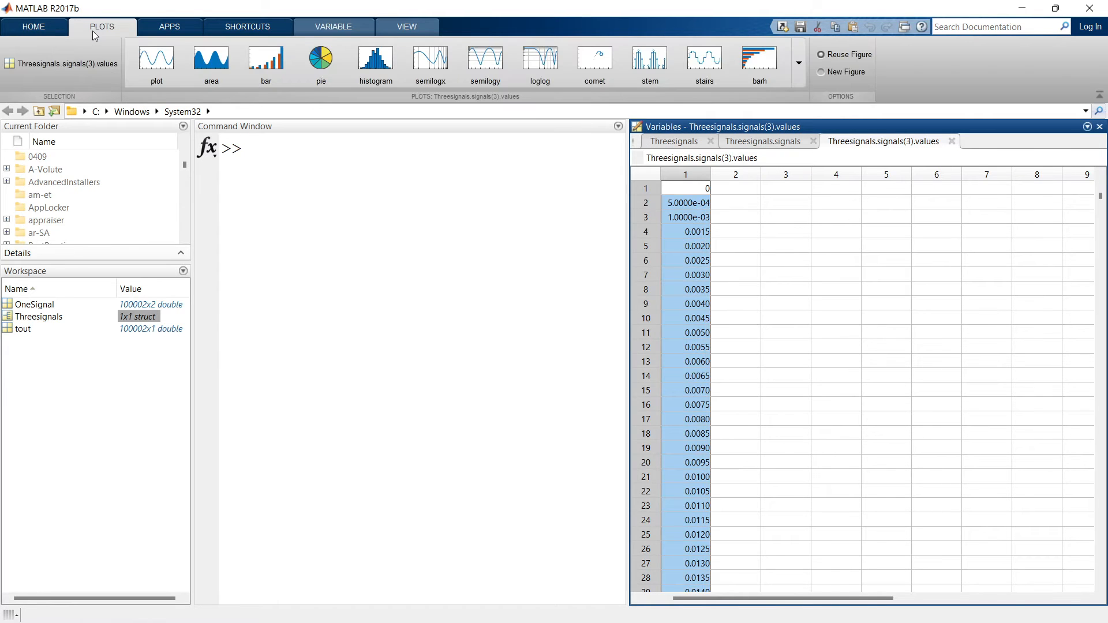
pyautogui.click(155, 68)
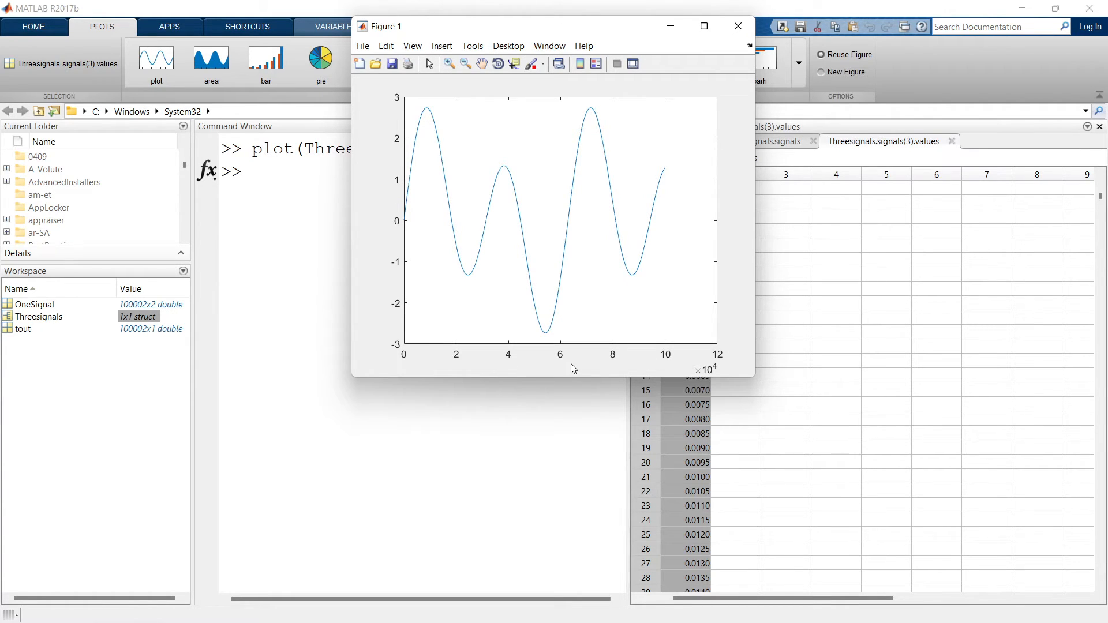
pyautogui.click(741, 26)
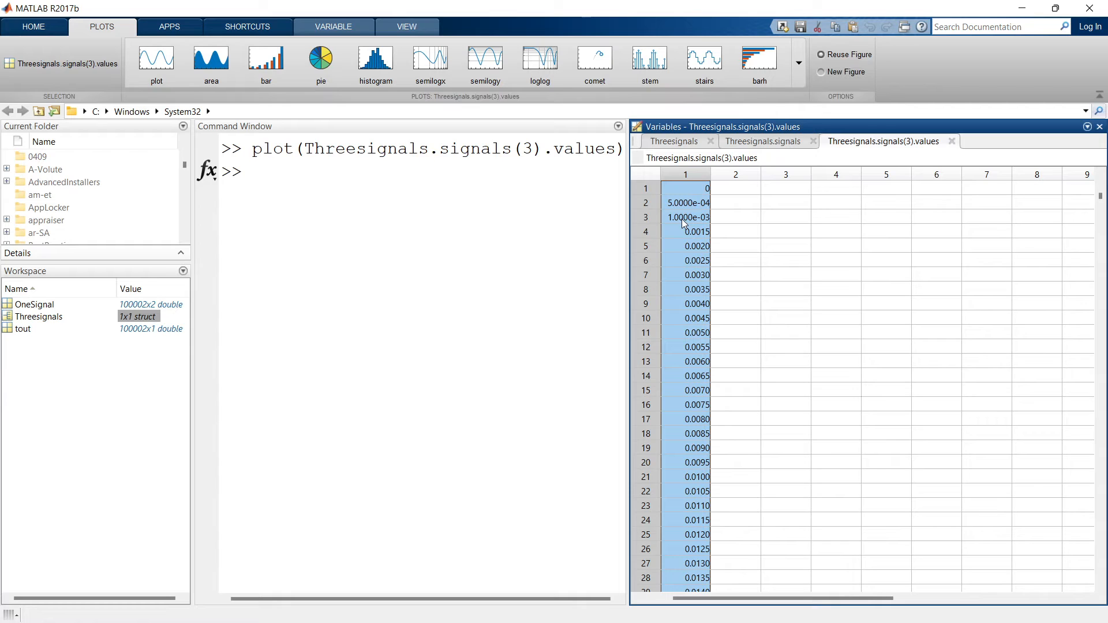
pyautogui.click(951, 142)
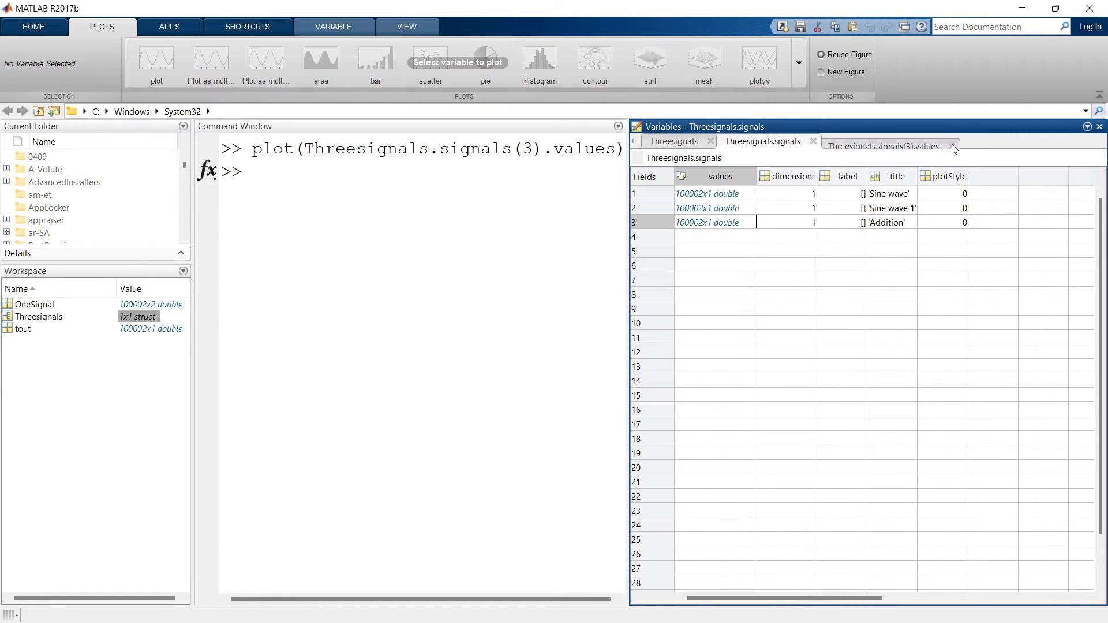
# Plot the values of the second signal, Sine wave 1, to examine it, and close the figure and all open Threesignals variables
pyautogui.doubleClick(735, 209)
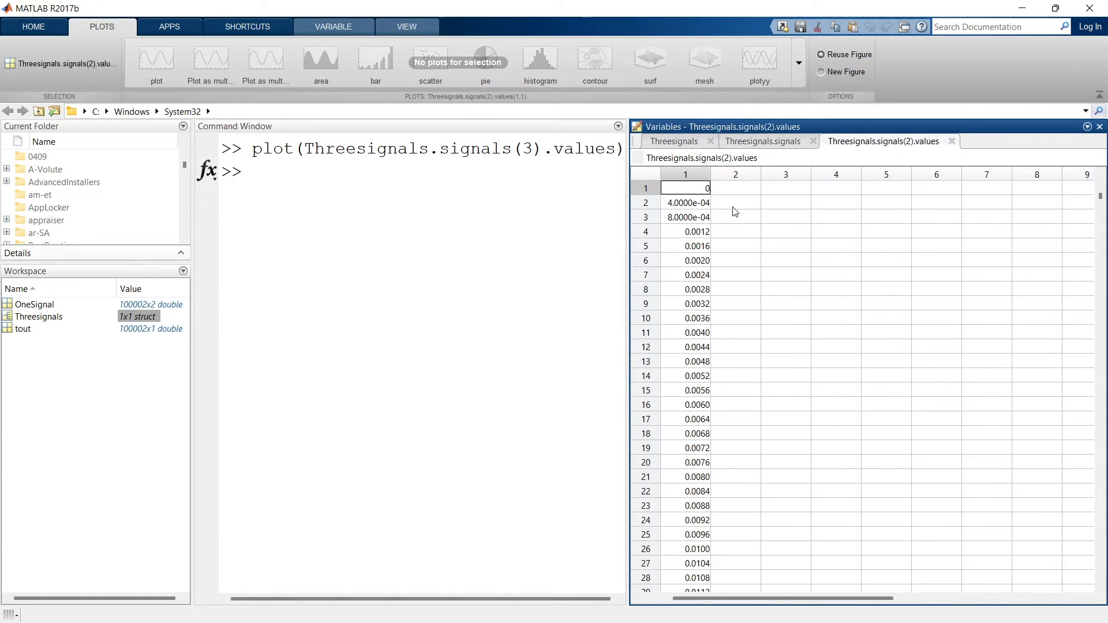
pyautogui.click(706, 334)
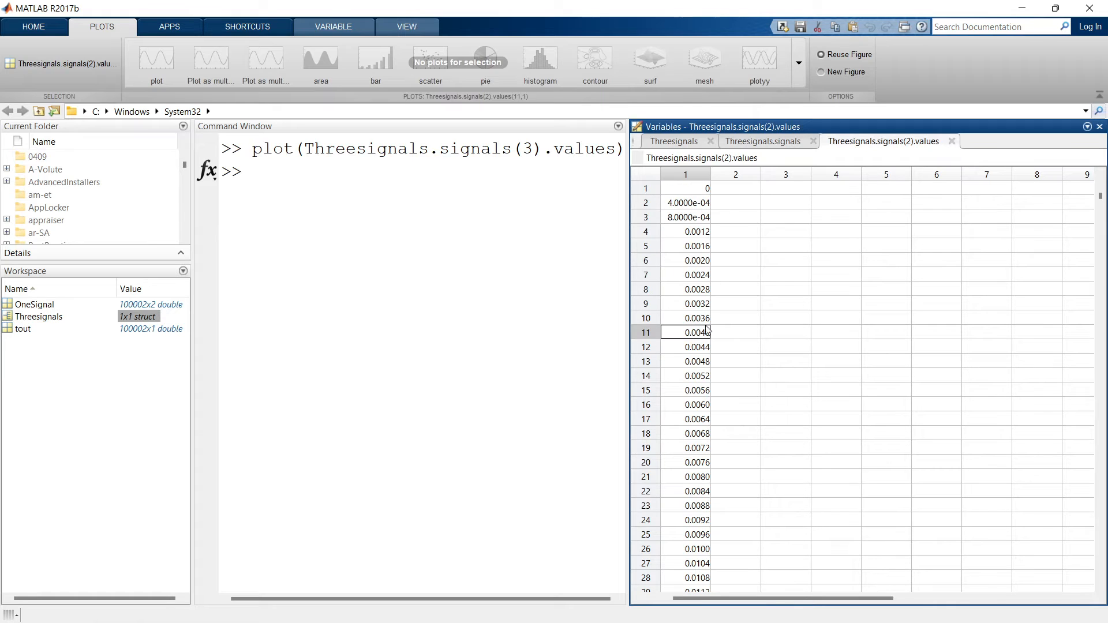
pyautogui.click(692, 180)
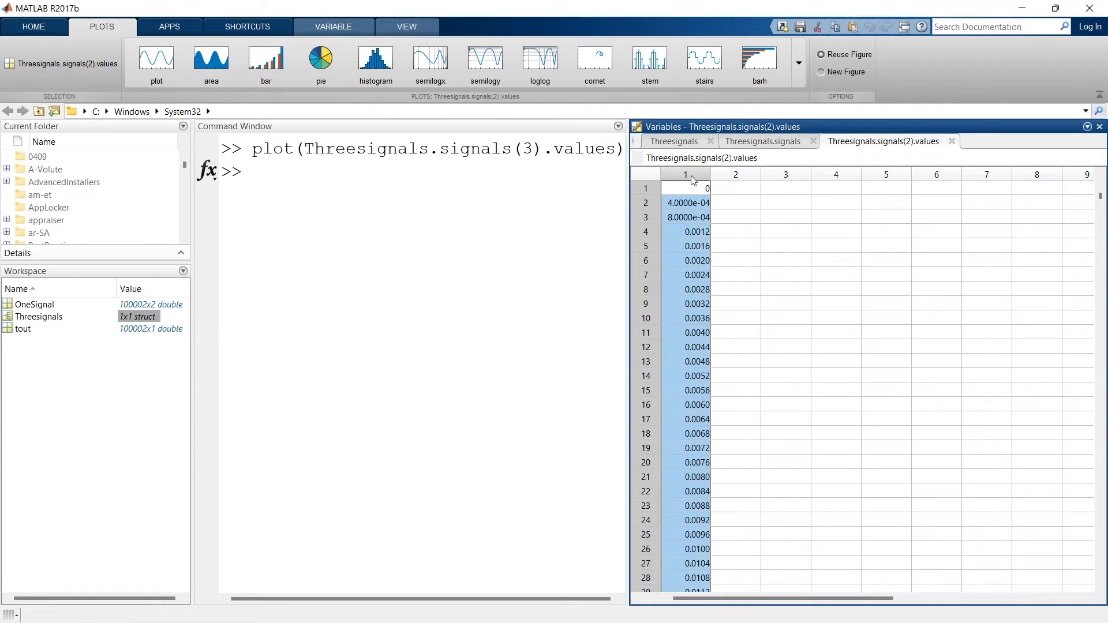
pyautogui.click(155, 60)
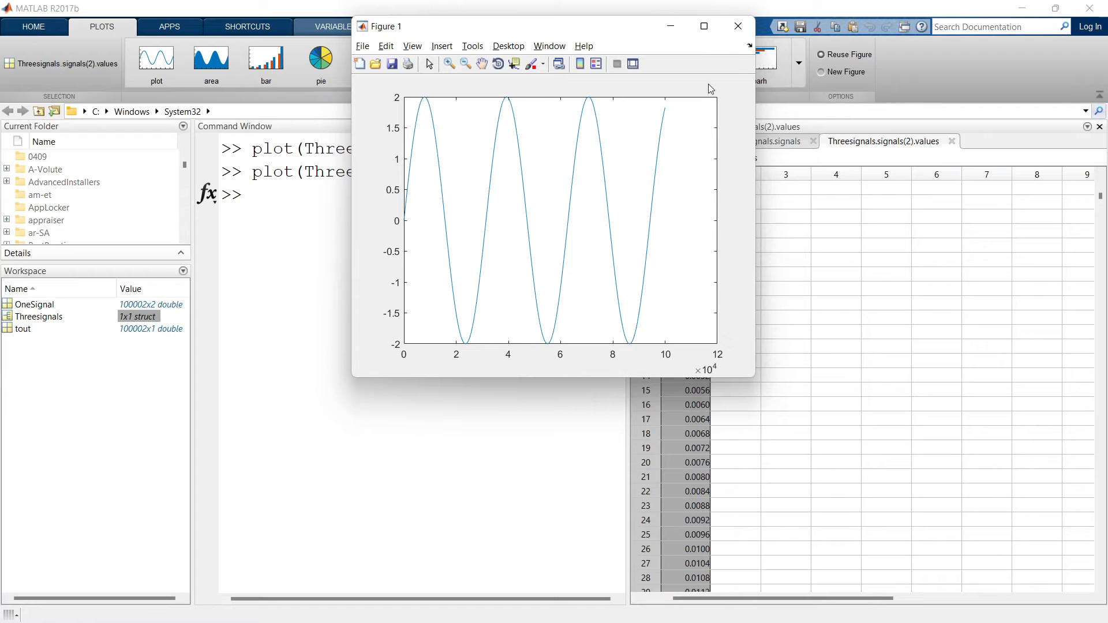
pyautogui.click(738, 26)
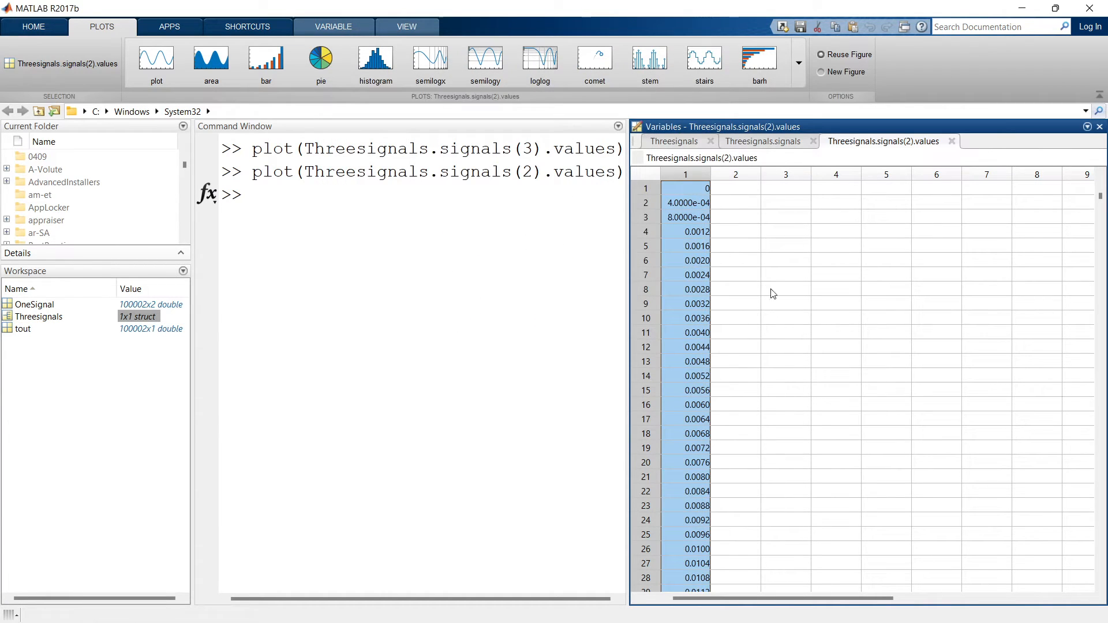
pyautogui.click(952, 142)
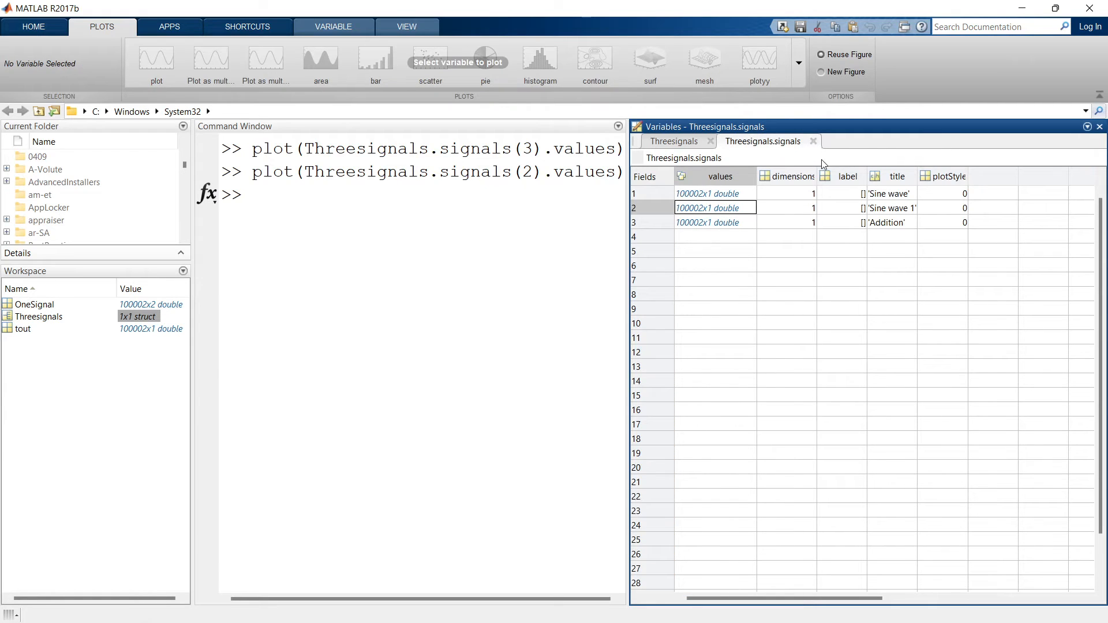
pyautogui.click(813, 142)
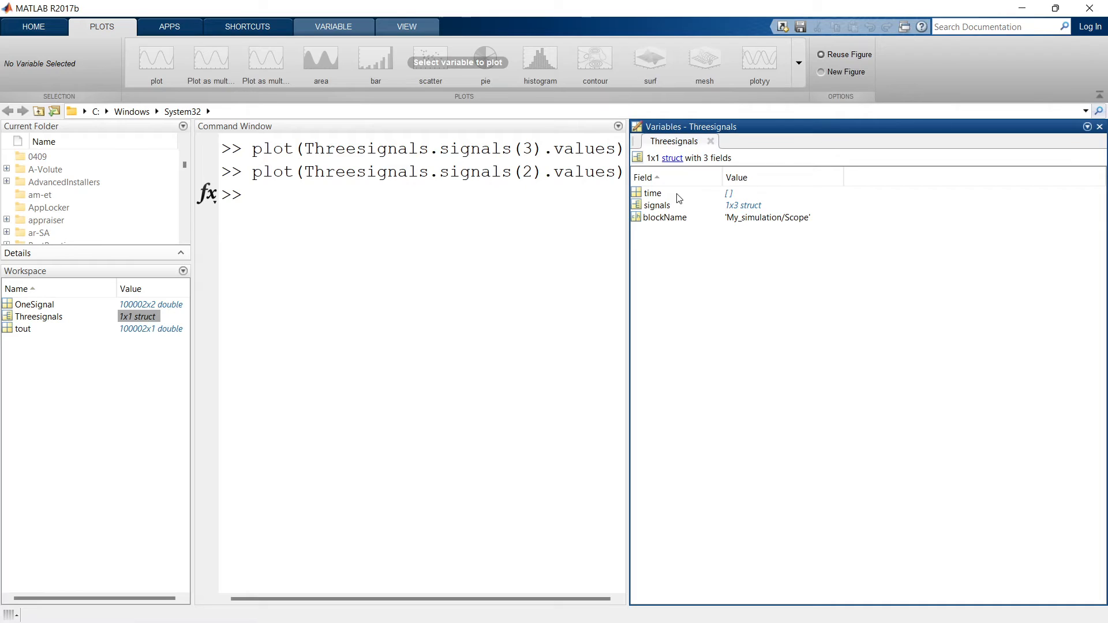
pyautogui.click(710, 142)
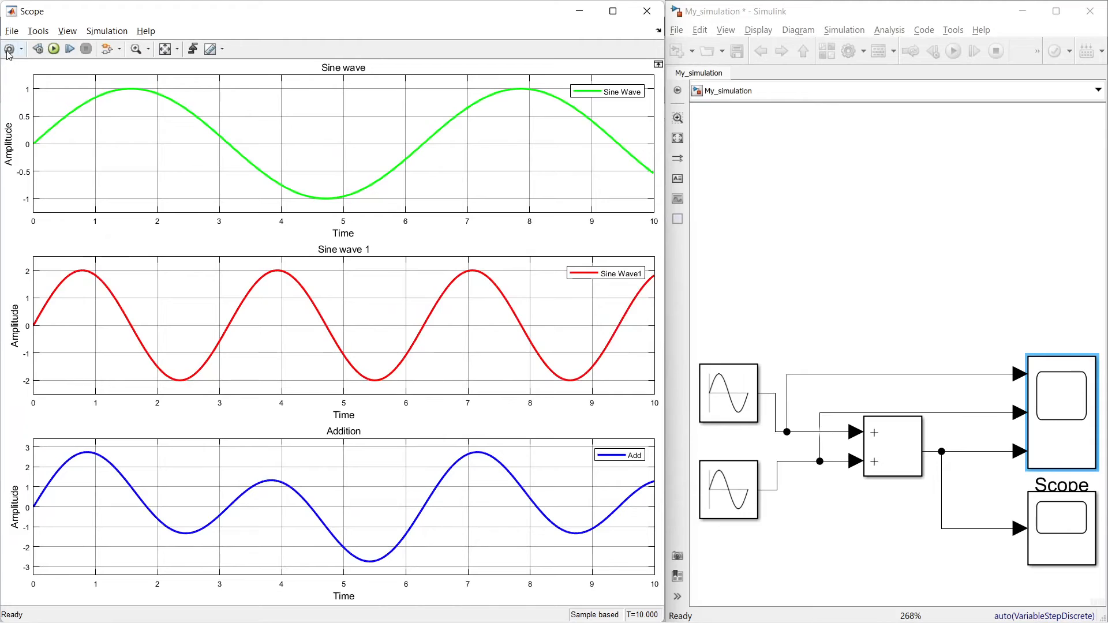
# Switch to the three-input Scope in Simulink, set its logging save format to Structure With Time, and accept the configuration
pyautogui.click(10, 48)
pyautogui.click(891, 237)
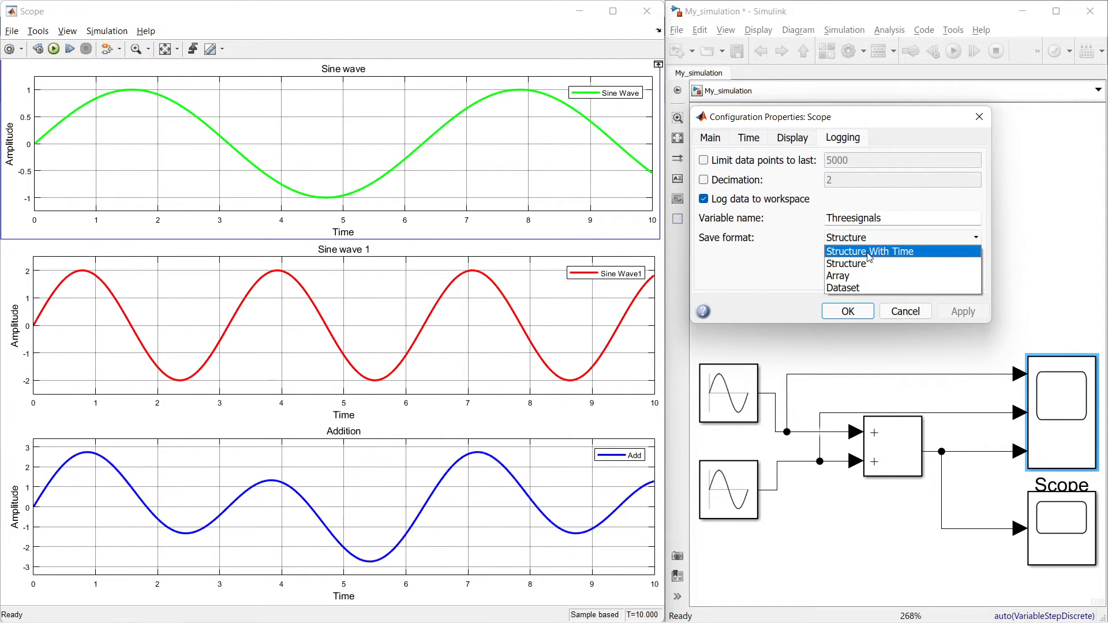
pyautogui.click(869, 254)
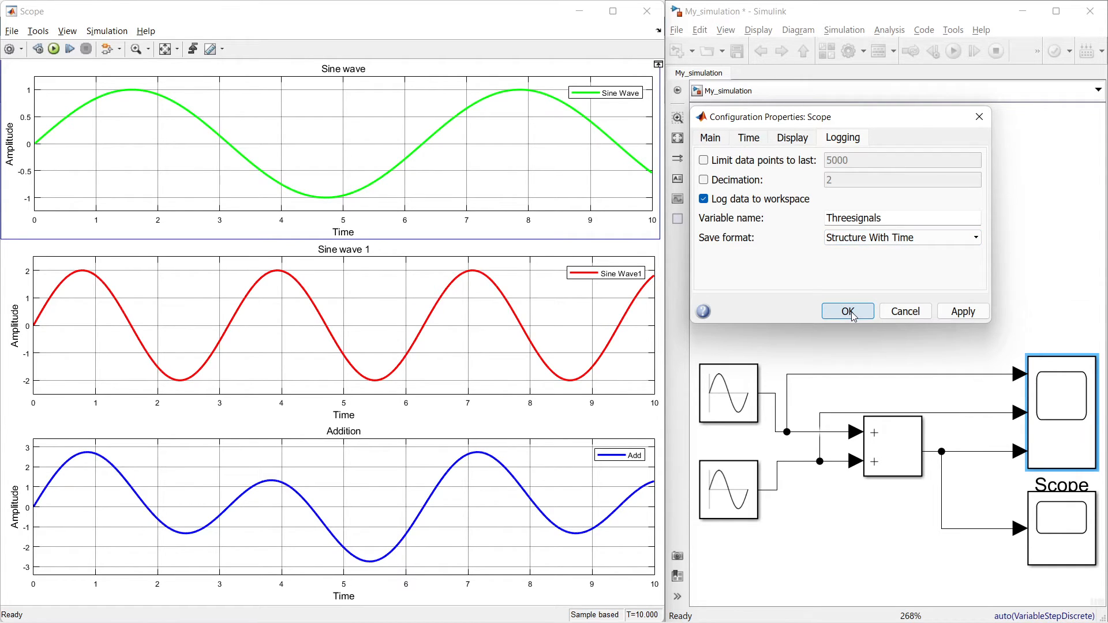
pyautogui.click(891, 241)
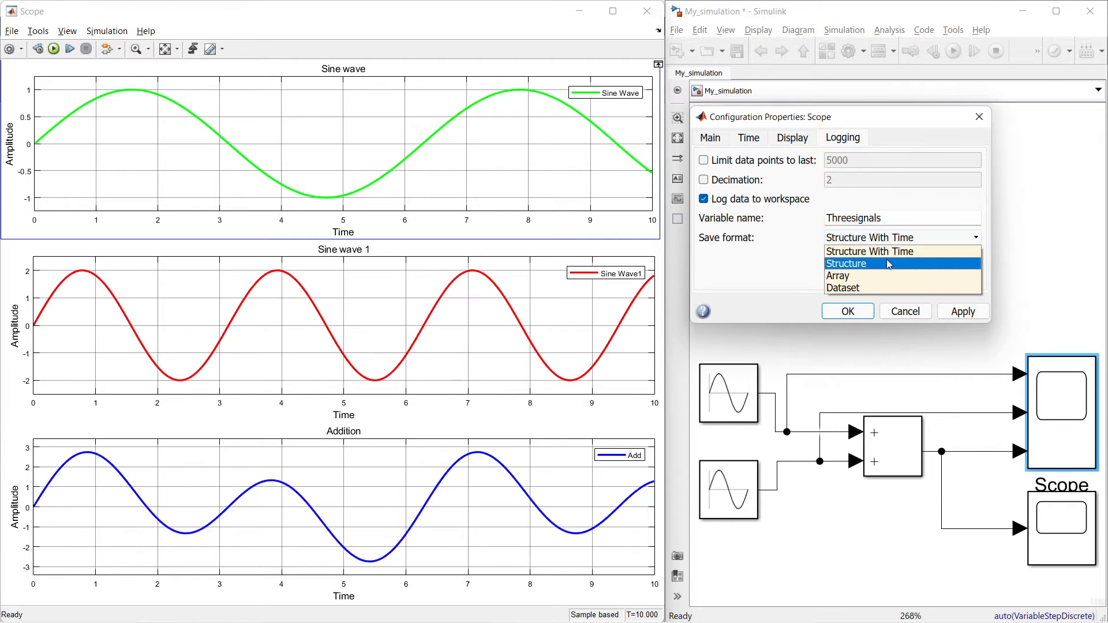
pyautogui.click(894, 252)
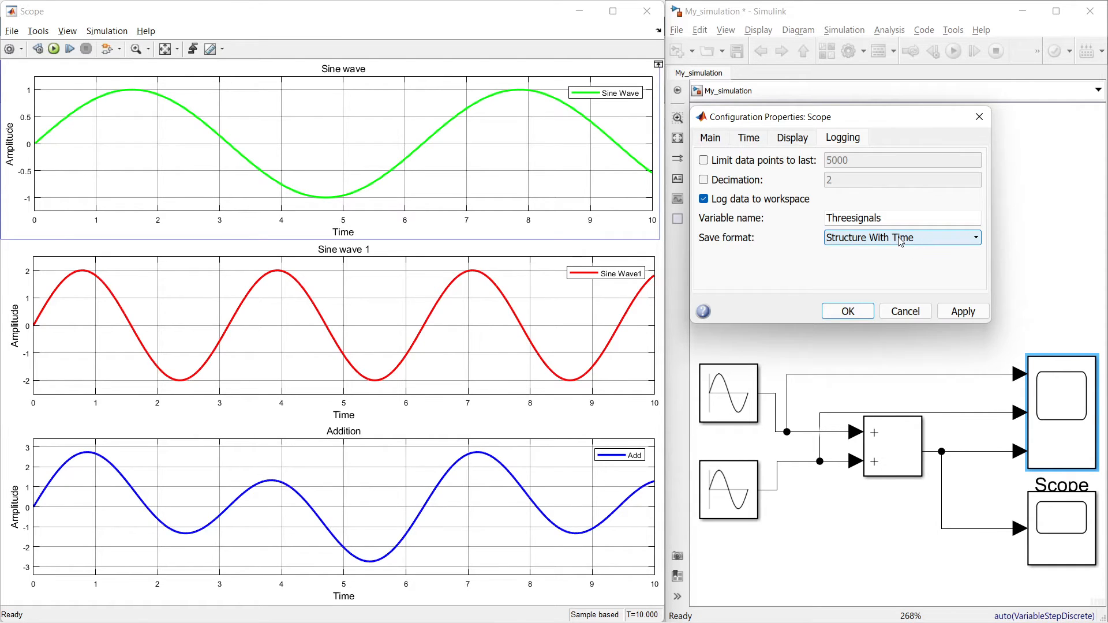
pyautogui.click(849, 313)
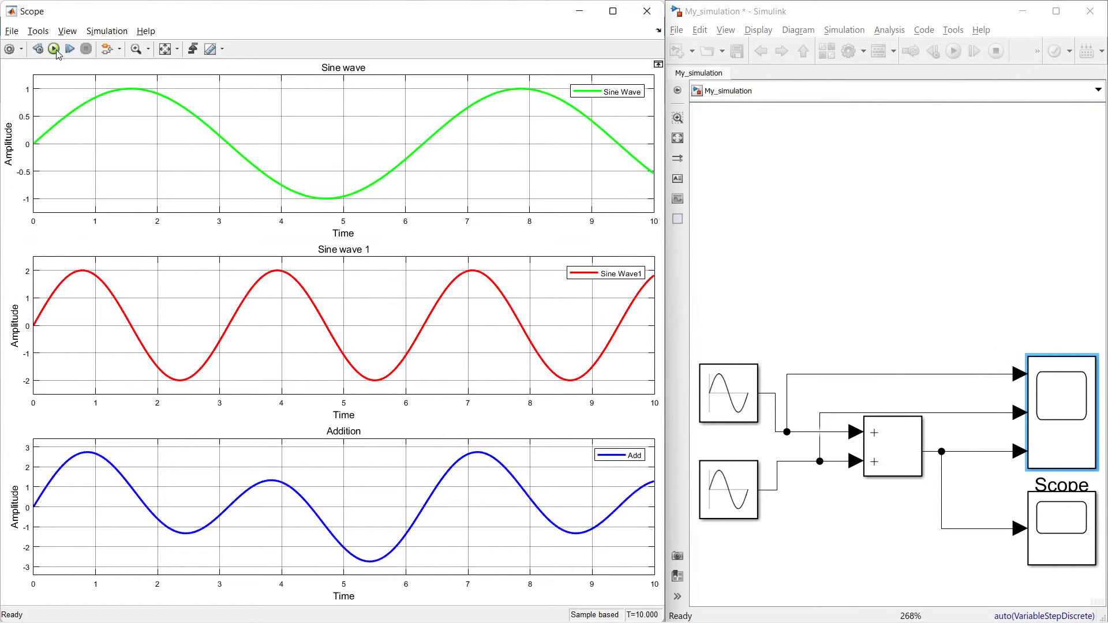
# Run the simulation from the Scope, switch to MATLAB and open the Threesignals structure to examine its fields
pyautogui.click(54, 49)
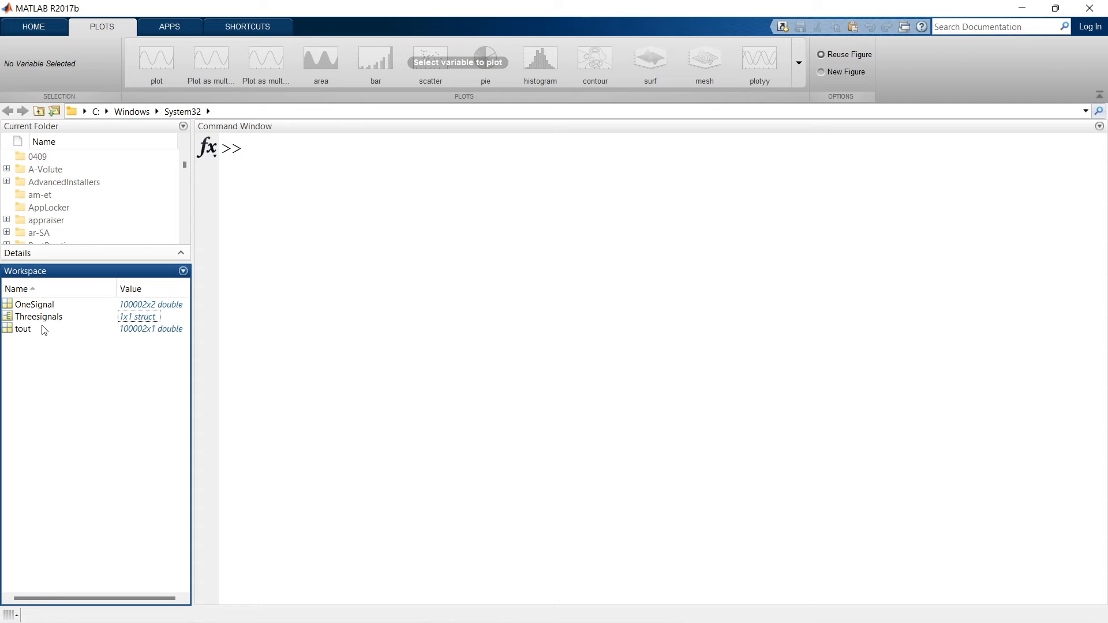
pyautogui.click(39, 318)
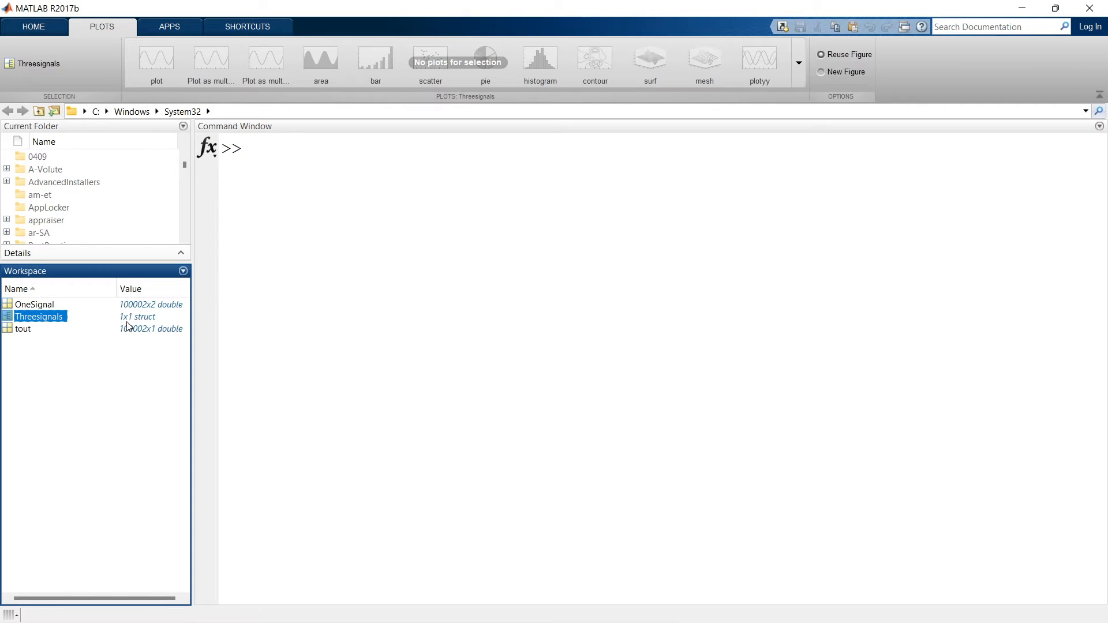
pyautogui.doubleClick(39, 318)
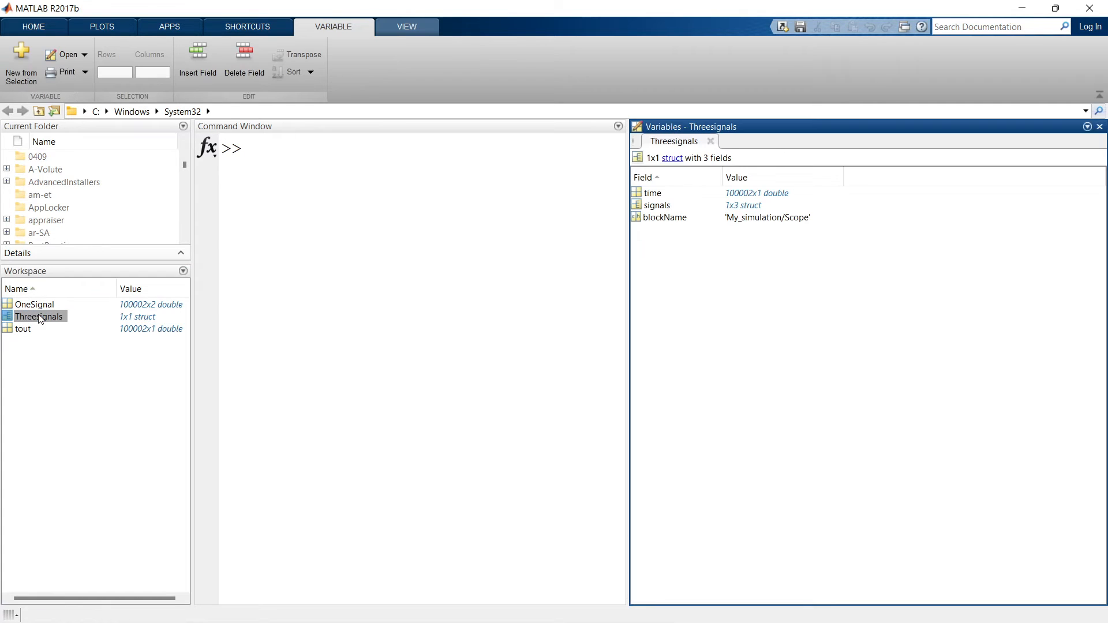
# Open the time field of the Threesignals structure and examine its values down to the last row
pyautogui.click(647, 197)
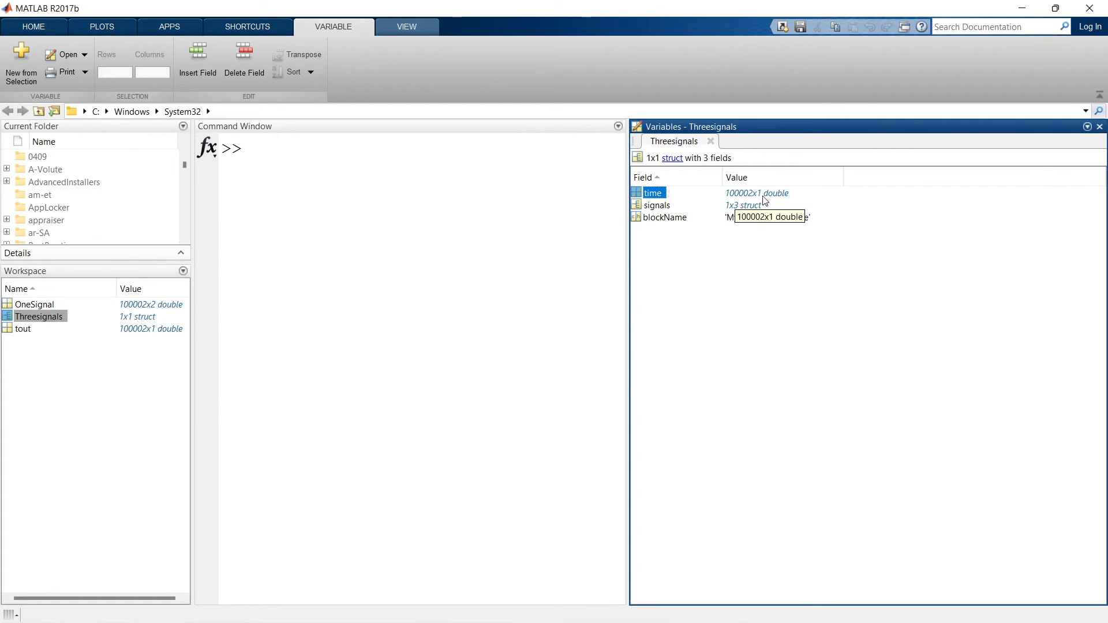
pyautogui.doubleClick(654, 196)
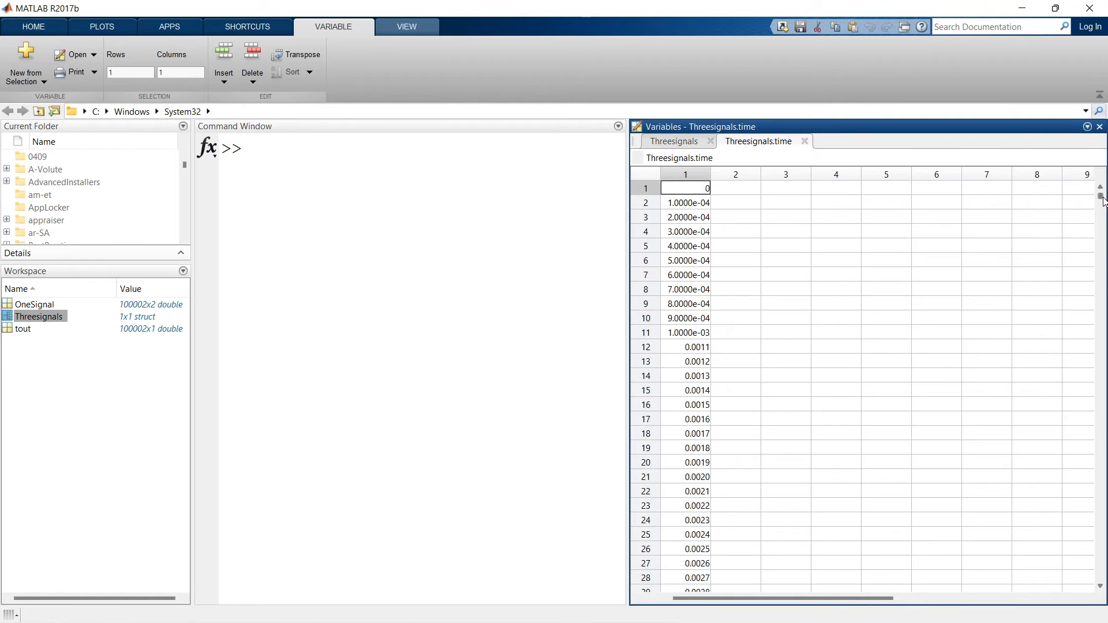
pyautogui.moveTo(1101, 196); pyautogui.dragTo(1107, 598)
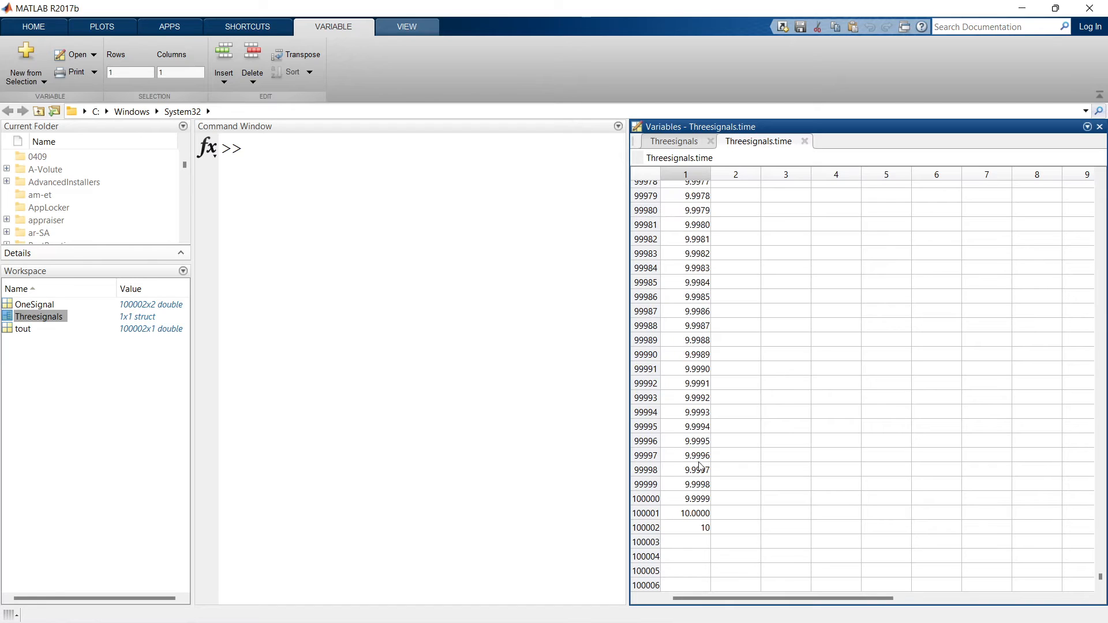
pyautogui.click(701, 530)
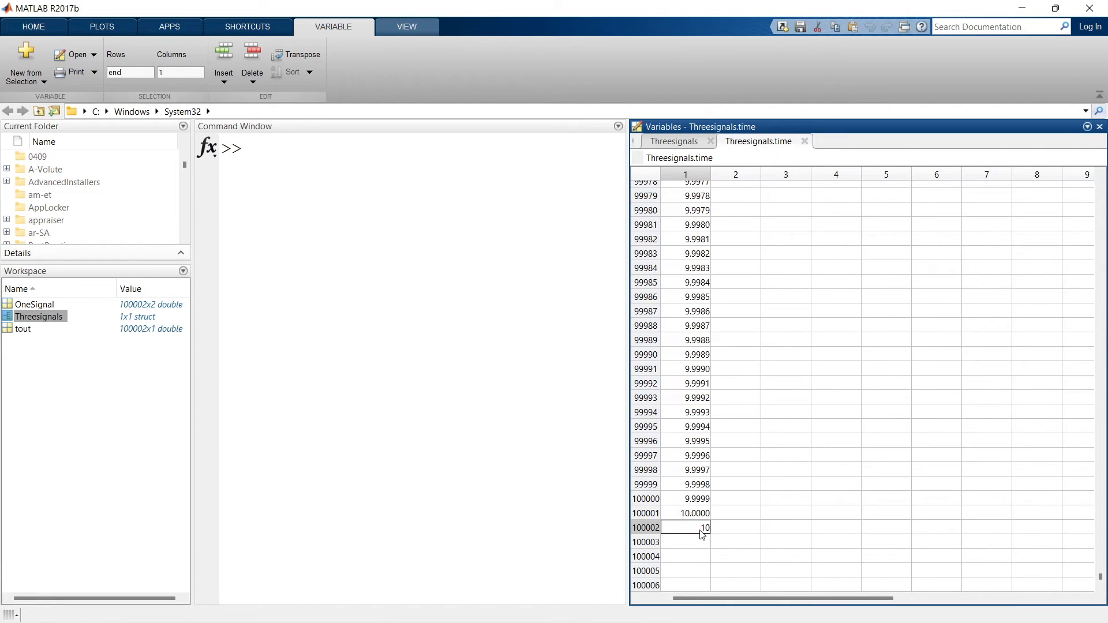
# Return to the Threesignals structure, open its signals field and widen the values column to examine the three signal entries
pyautogui.click(674, 140)
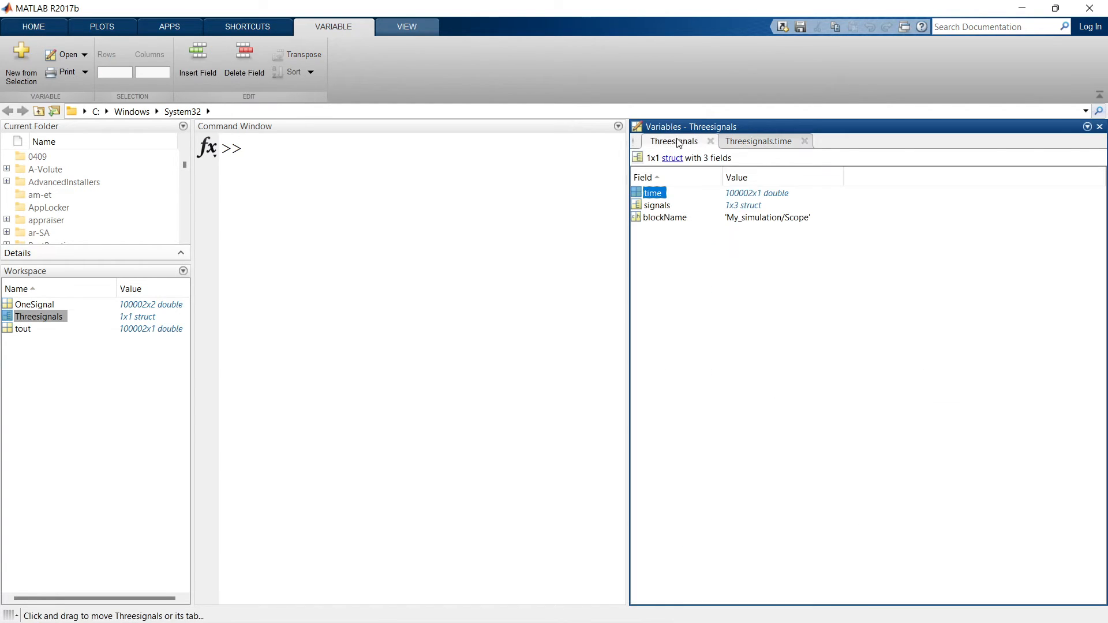
pyautogui.click(655, 207)
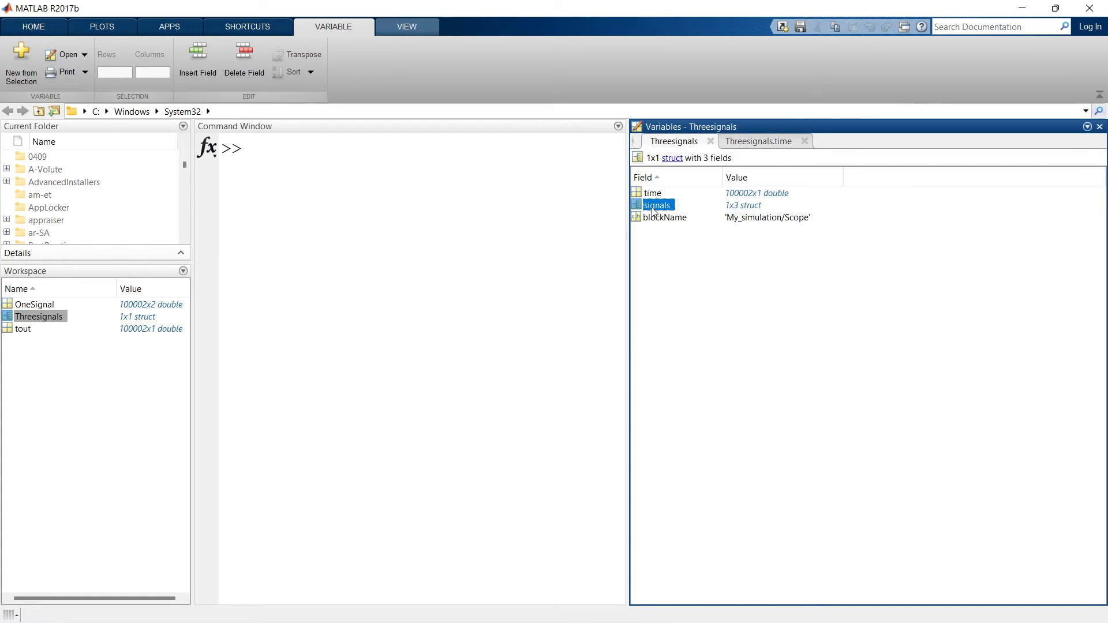
pyautogui.doubleClick(742, 206)
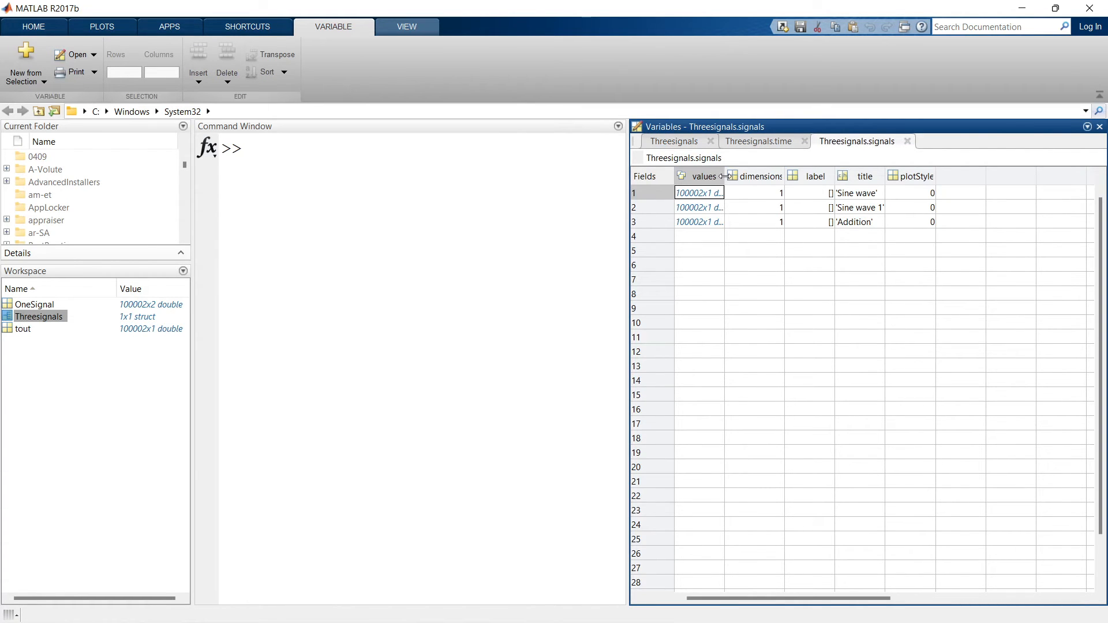
pyautogui.moveTo(725, 176); pyautogui.dragTo(756, 175)
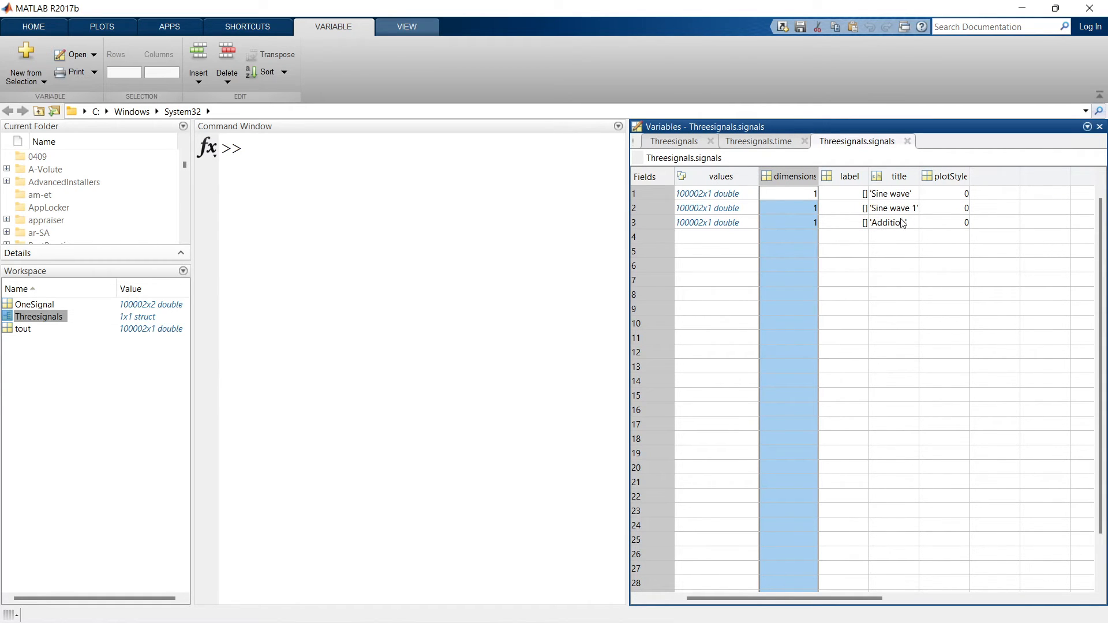
# Open the values of the third signal, Addition, plot the whole column as a line plot to examine it, and close the figure
pyautogui.doubleClick(719, 223)
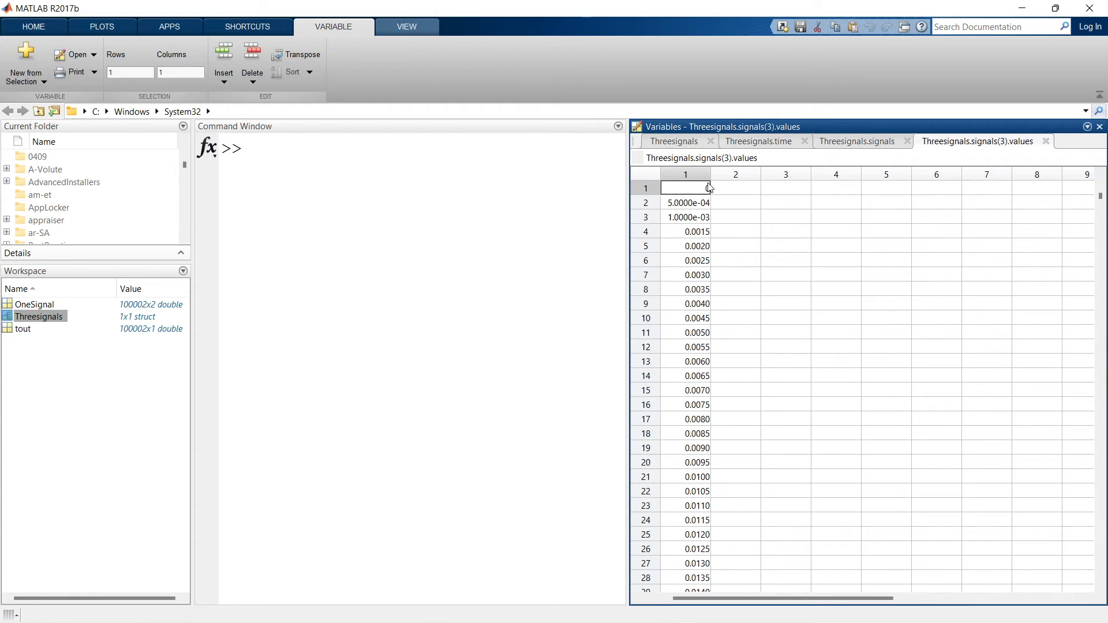
pyautogui.click(687, 174)
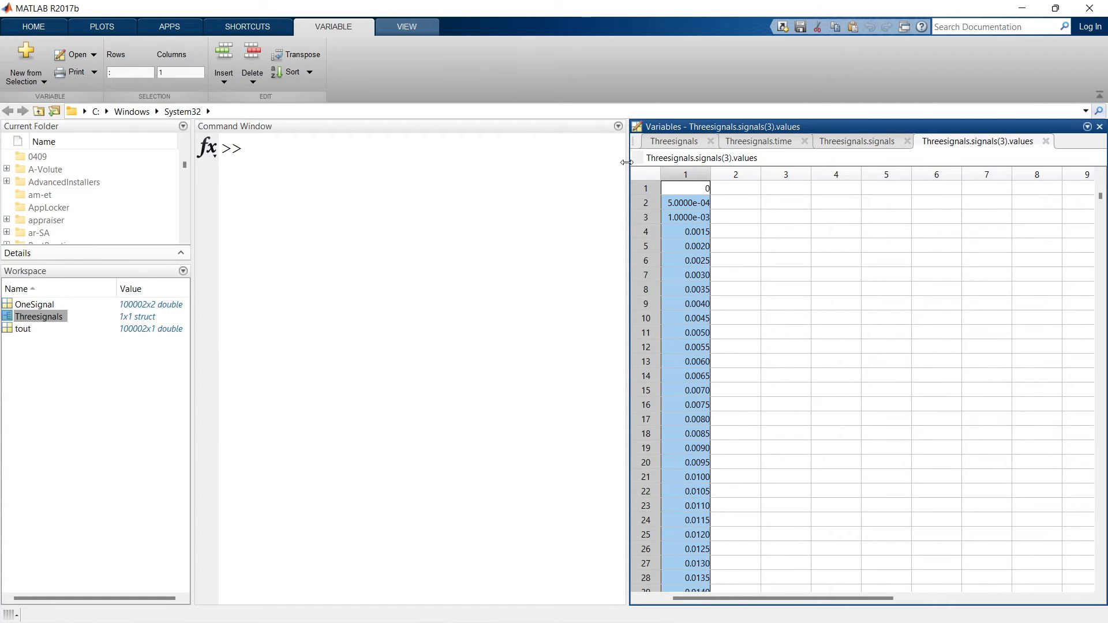
pyautogui.moveTo(633, 168); pyautogui.dragTo(698, 168)
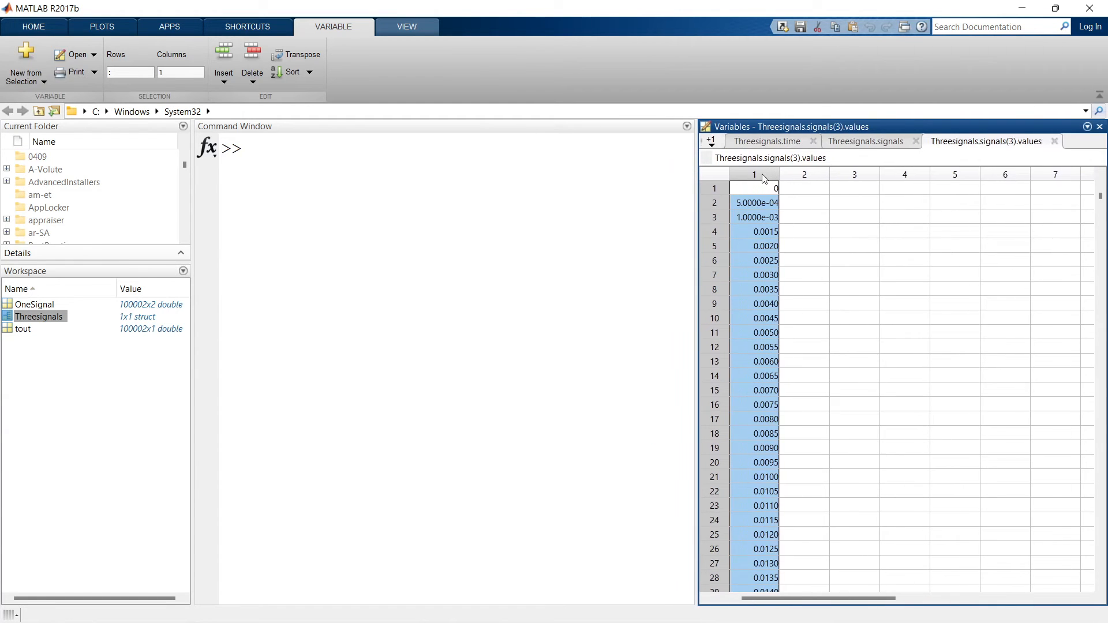
pyautogui.click(106, 29)
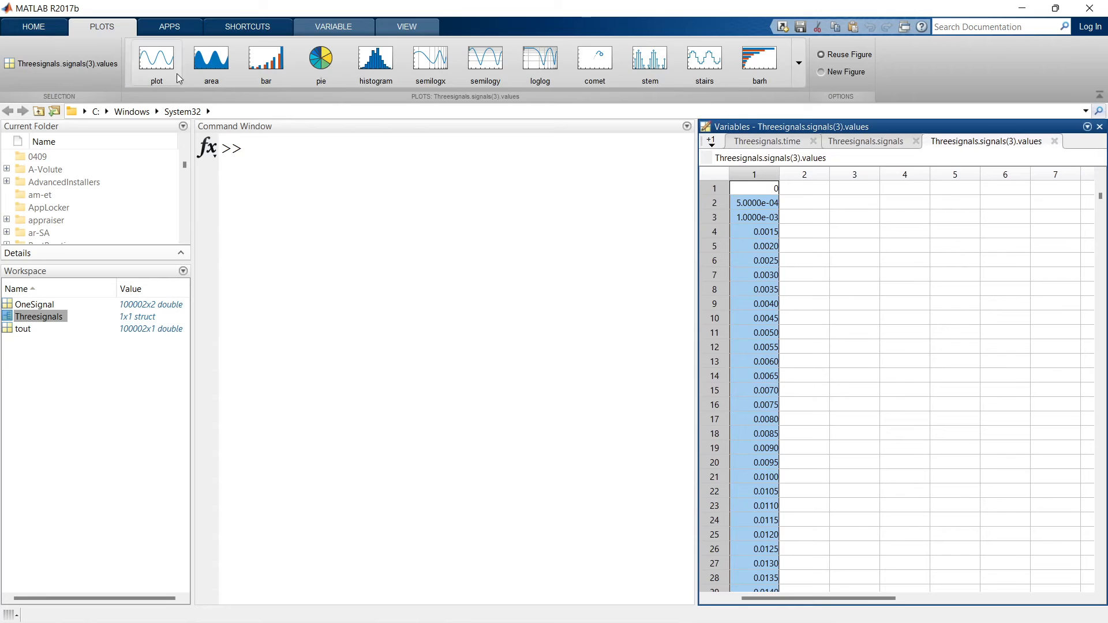
pyautogui.click(156, 58)
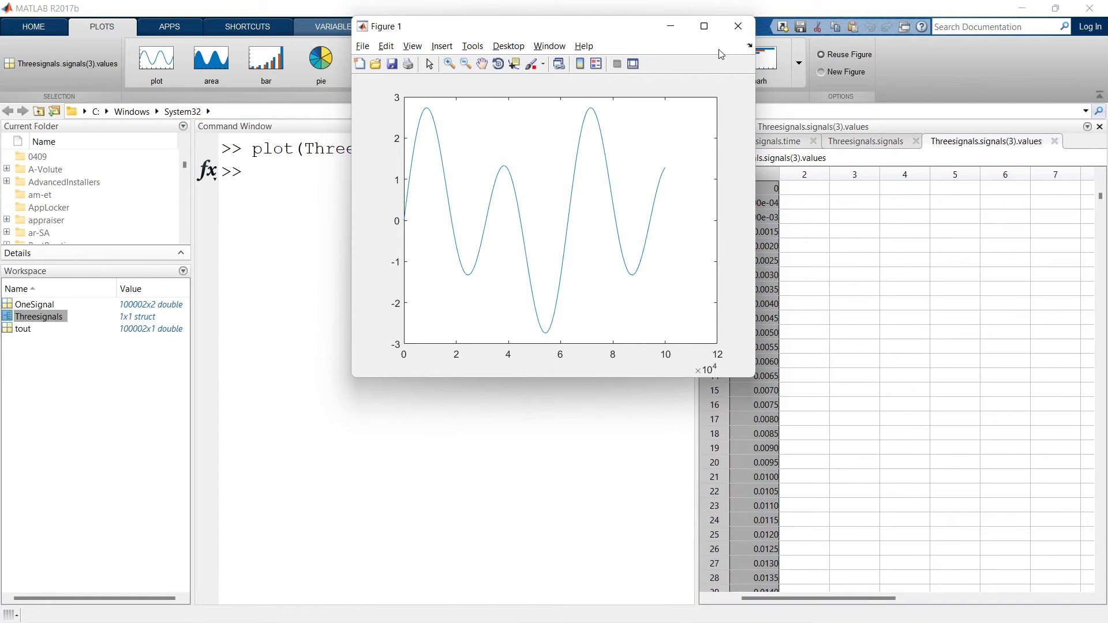
pyautogui.click(728, 34)
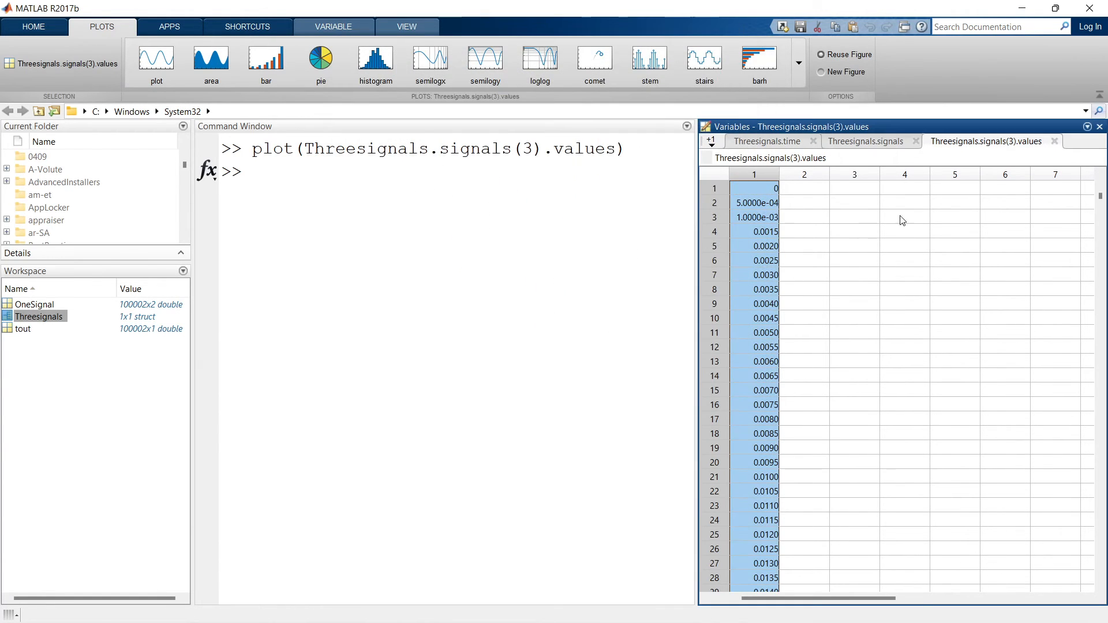
# Plot the whole Threesignals.time column as a line plot to examine it, and close the figure
pyautogui.click(866, 146)
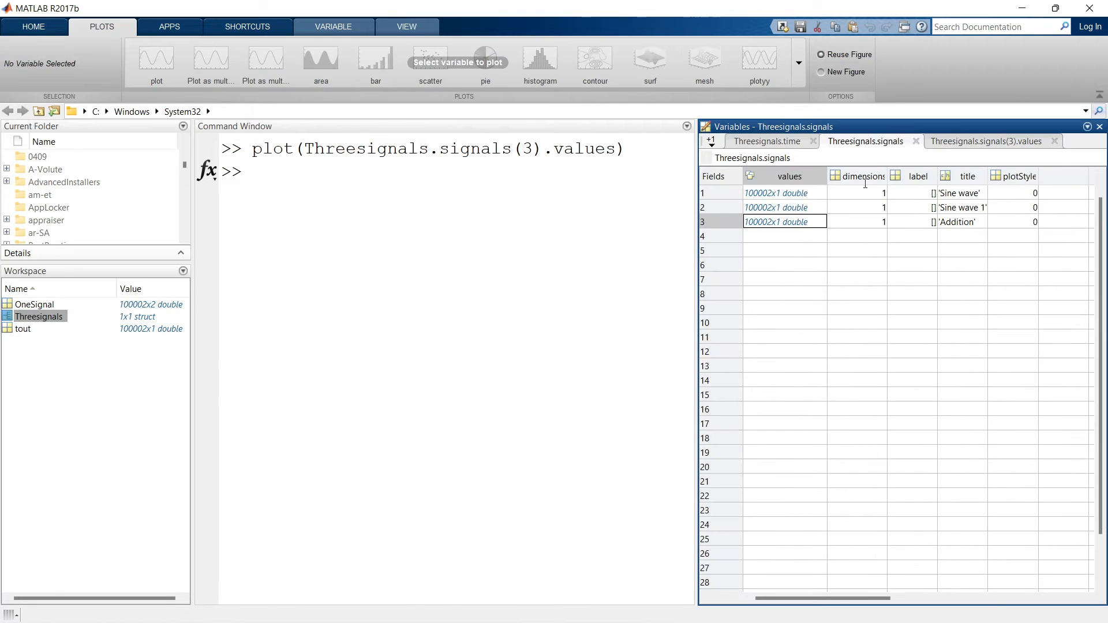
pyautogui.click(785, 146)
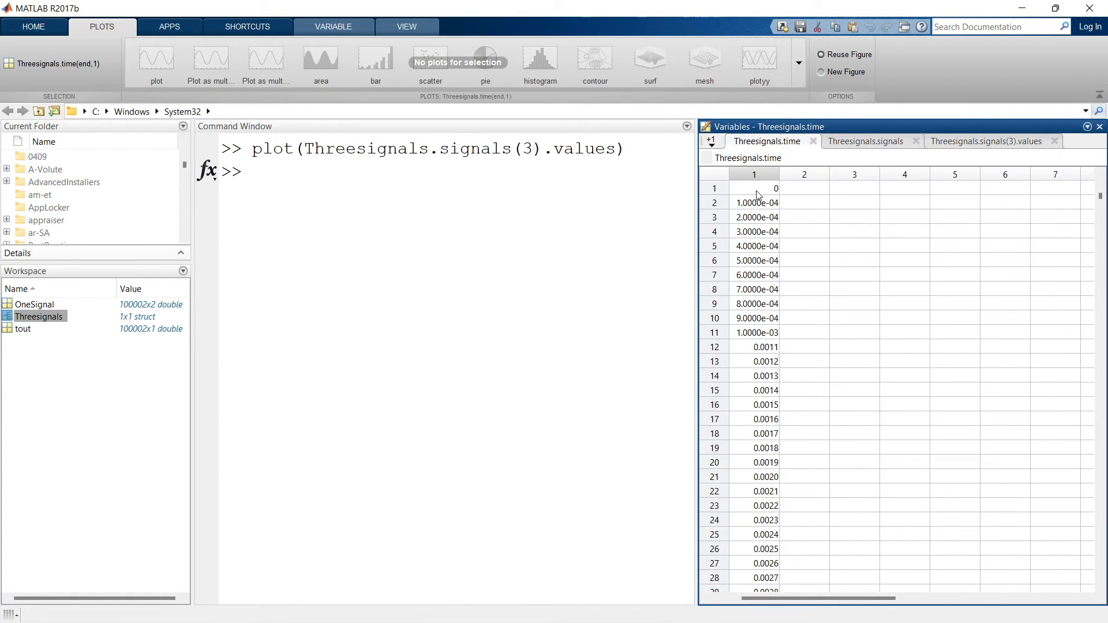
pyautogui.click(758, 175)
pyautogui.click(157, 60)
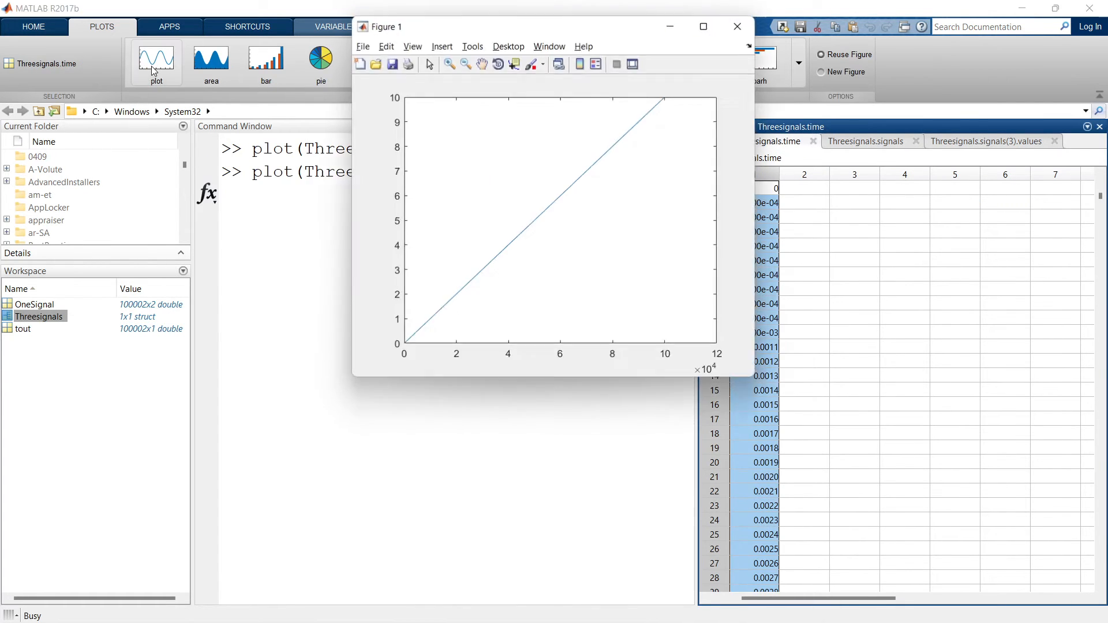
pyautogui.click(729, 32)
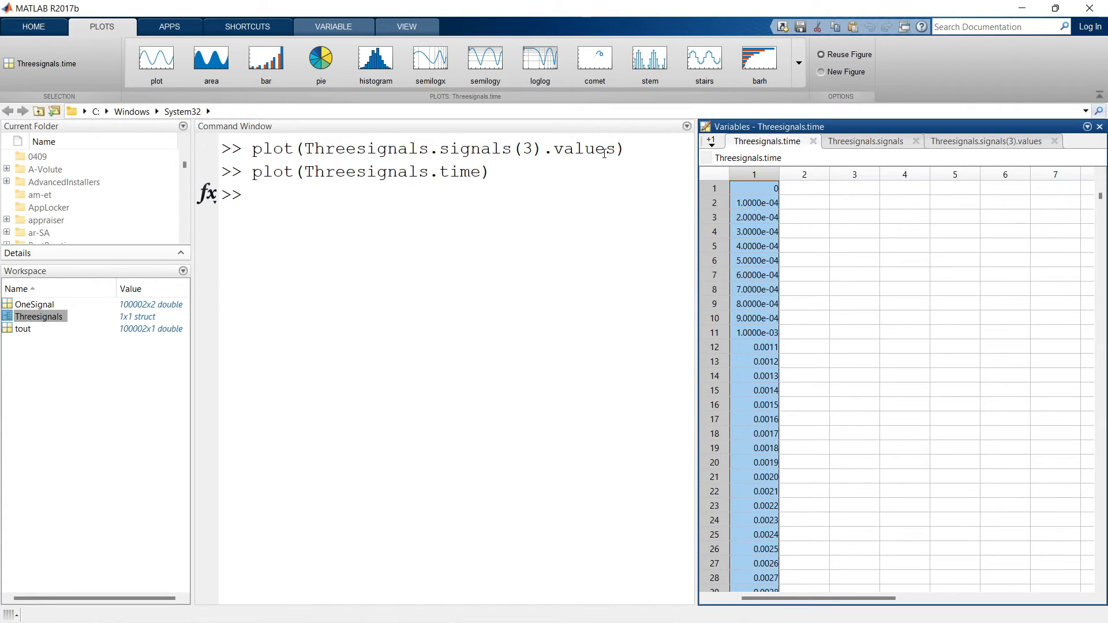
# Run plot(Threesignals.time,Threesignals.signals(3).values) in the Command Window, examine the curve against time, and close the figure
pyautogui.click(335, 197)
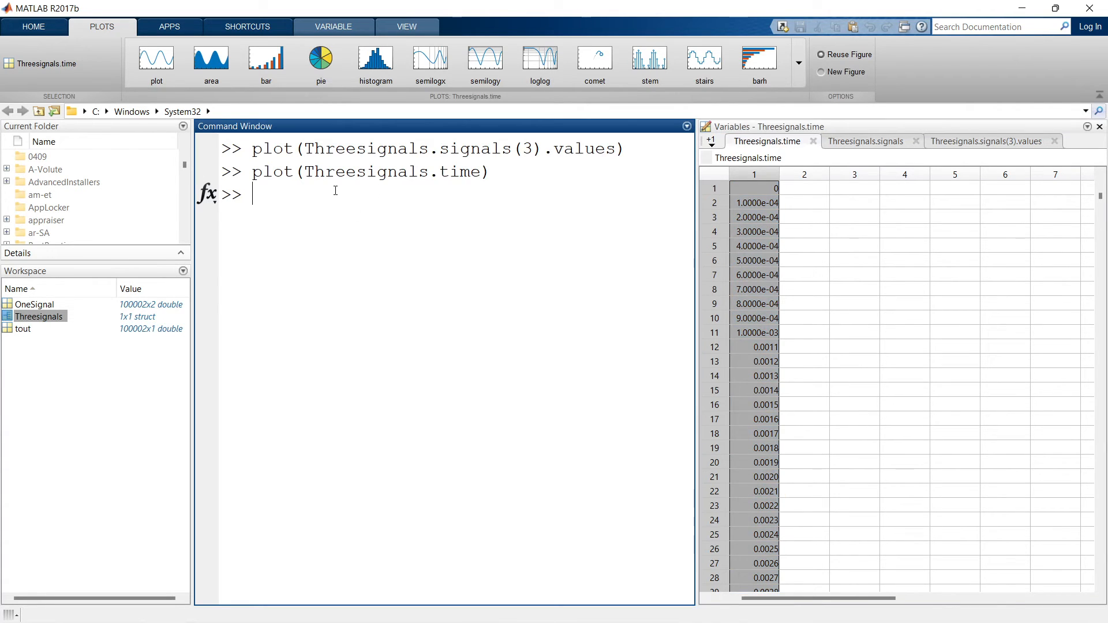
pyautogui.write('plot(Threesignals.time,')
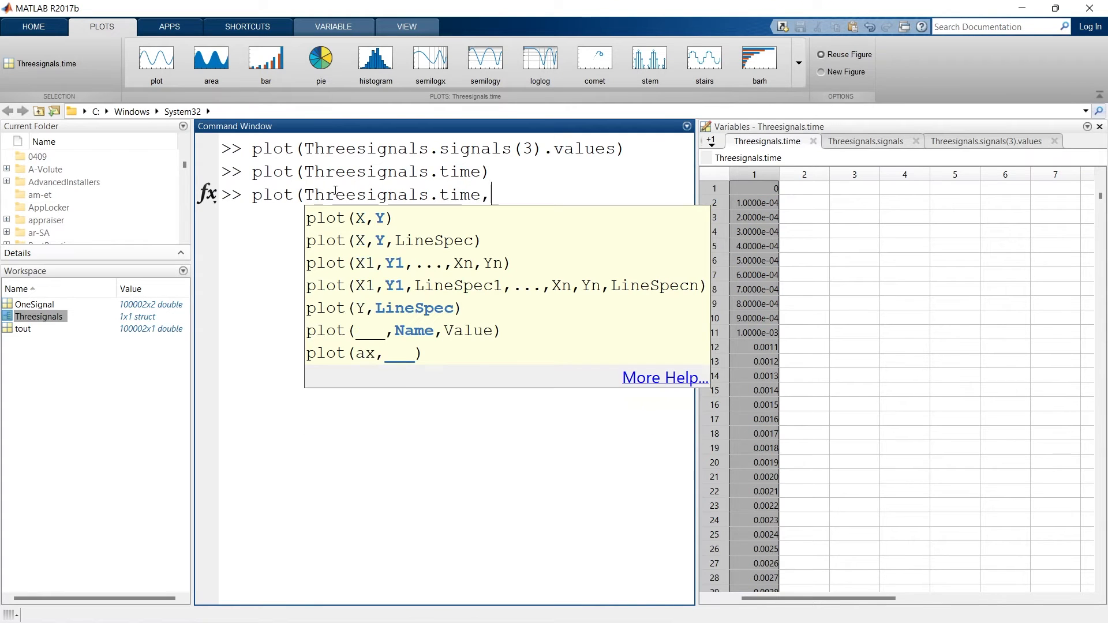
pyautogui.write('Threesignals.signals(3).values')
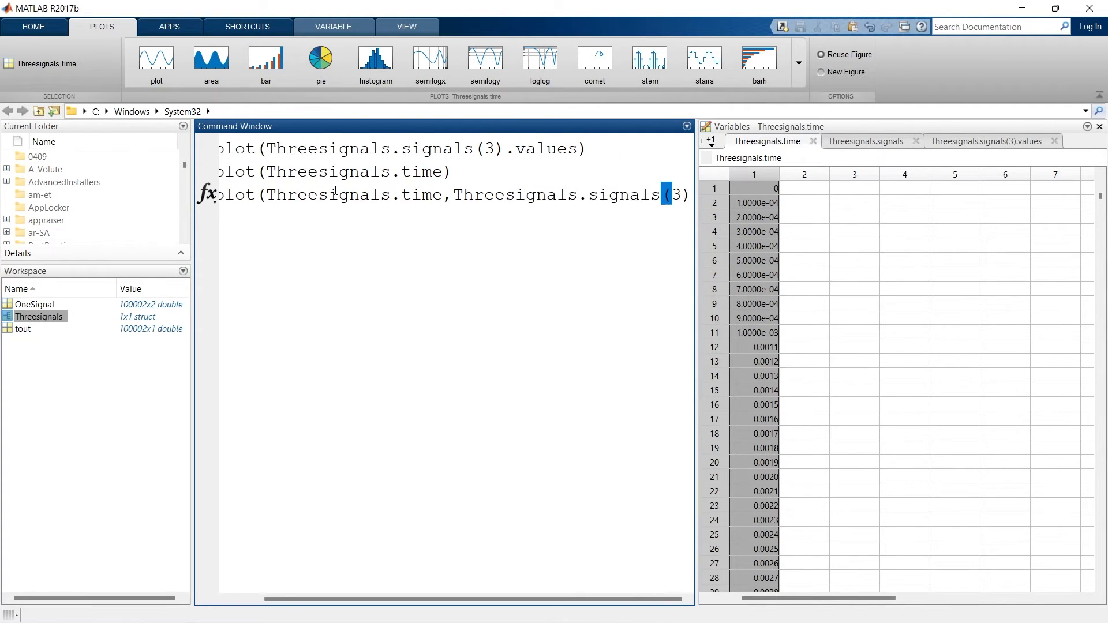
pyautogui.moveTo(696, 270); pyautogui.dragTo(848, 270)
pyautogui.write(')')
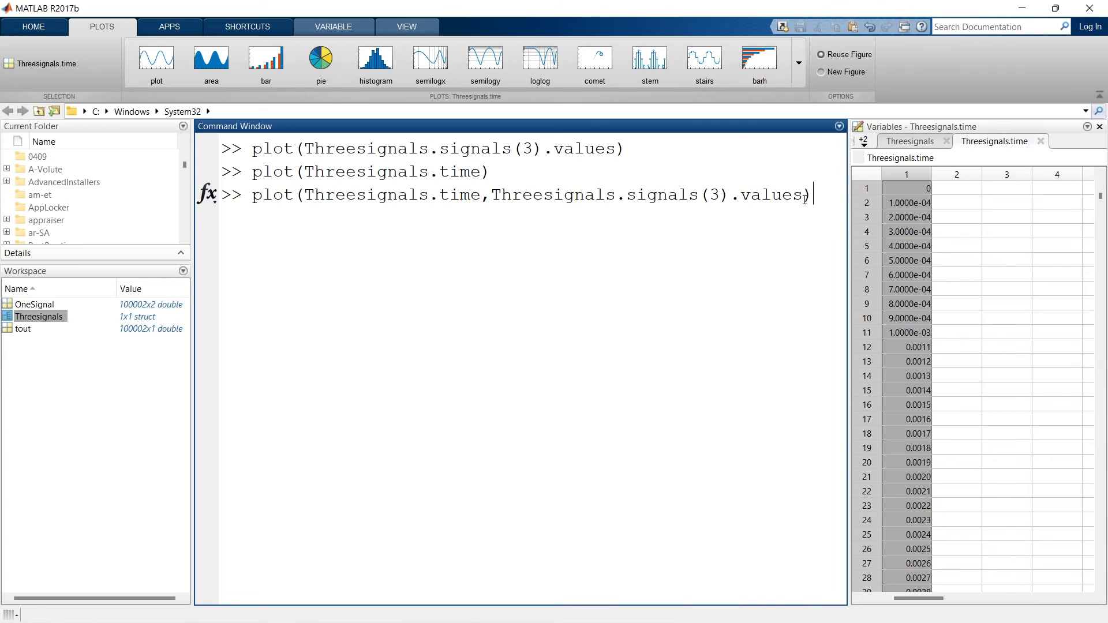
pyautogui.press('Return')
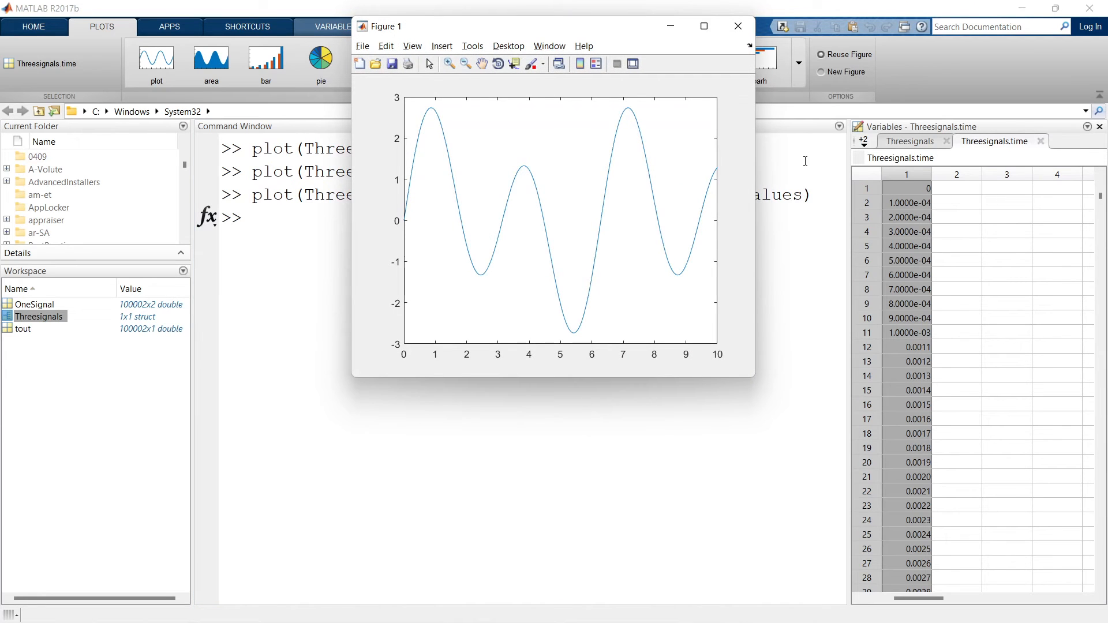
pyautogui.moveTo(566, 34); pyautogui.dragTo(589, 248)
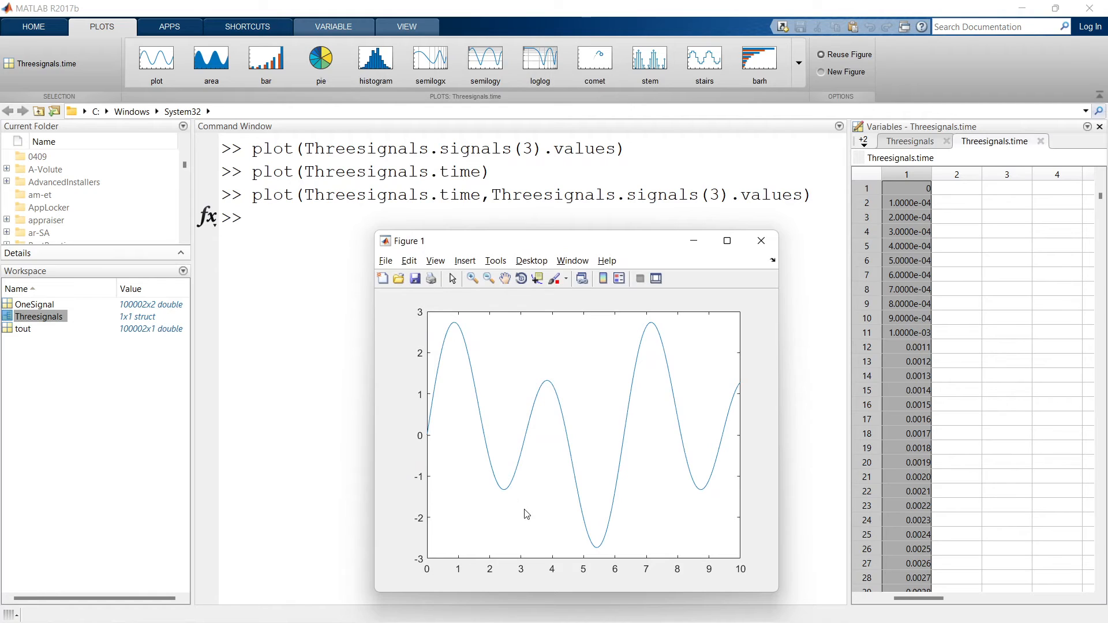
pyautogui.click(756, 246)
# Store the third signal's values in a workspace variable by running y=Threesignals.signals(3).values, reusing the expression from the previous plot command
pyautogui.moveTo(305, 196); pyautogui.dragTo(799, 196)
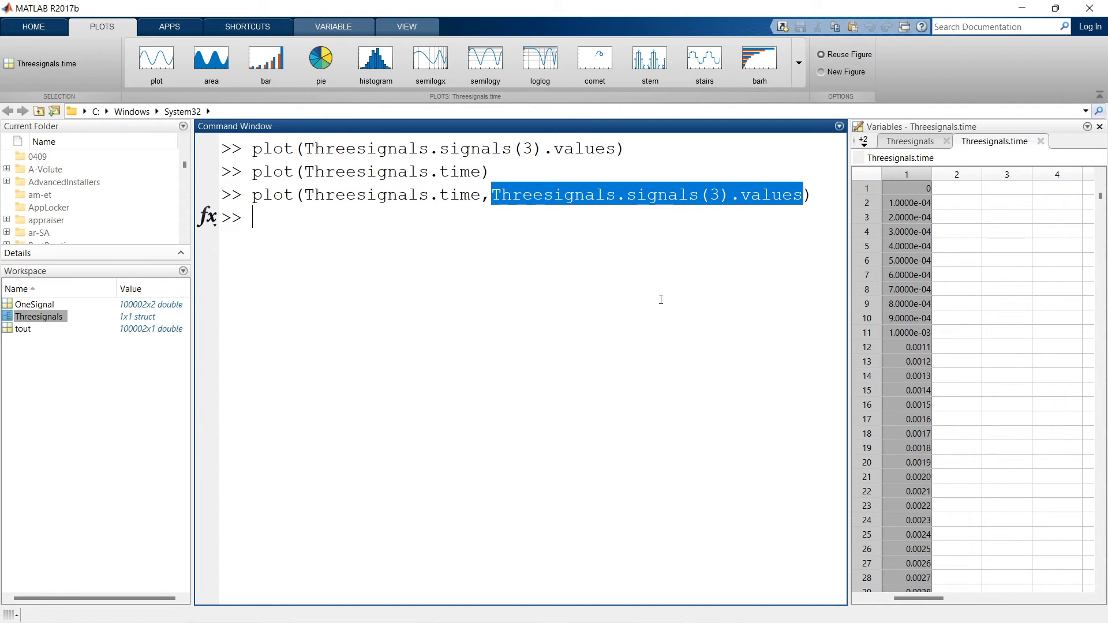
pyautogui.click(509, 218)
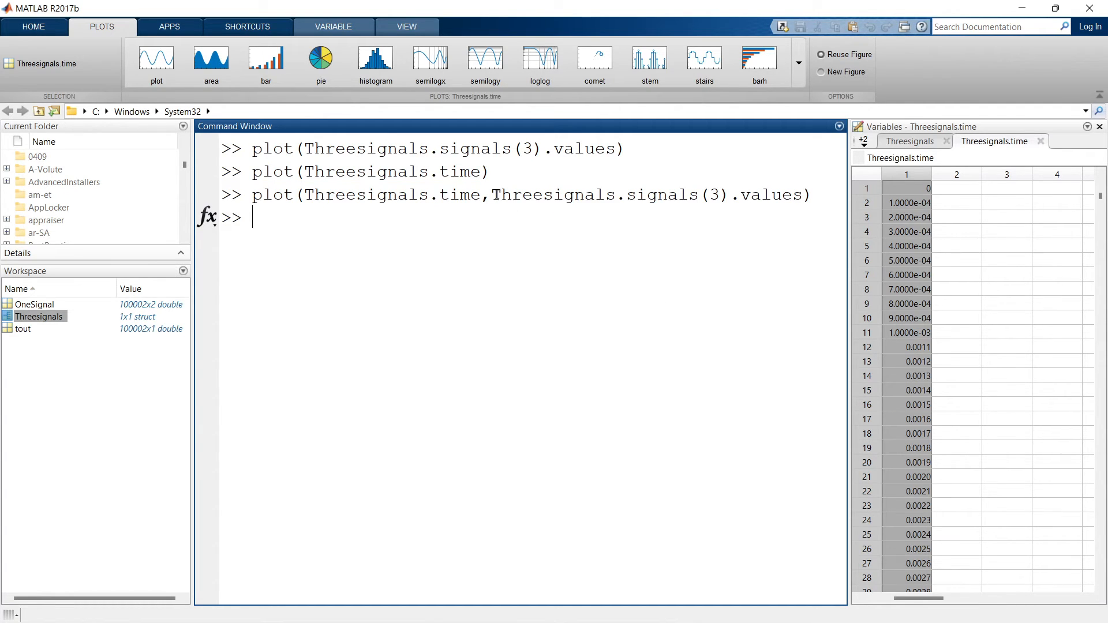
pyautogui.moveTo(492, 195); pyautogui.dragTo(806, 191)
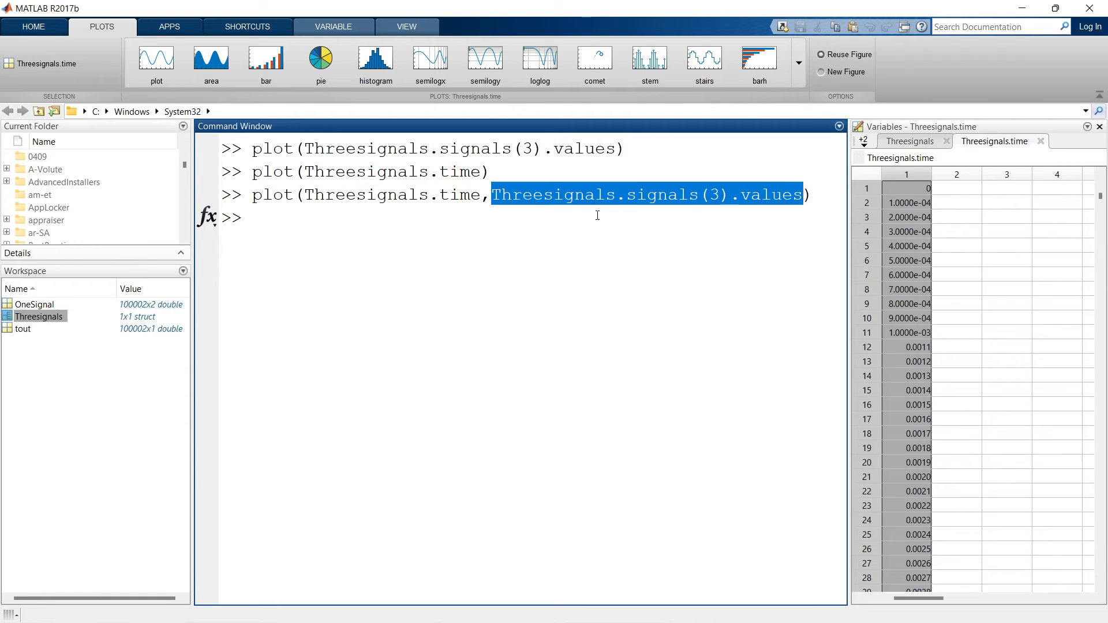
pyautogui.write('y')
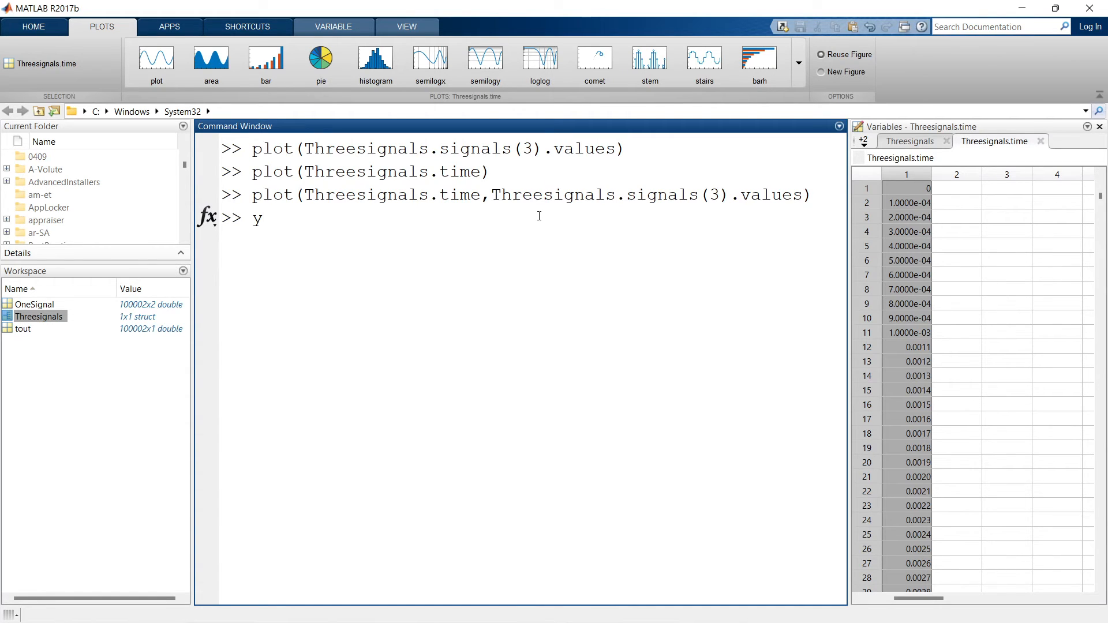
pyautogui.write('=')
pyautogui.moveTo(492, 196); pyautogui.dragTo(802, 195)
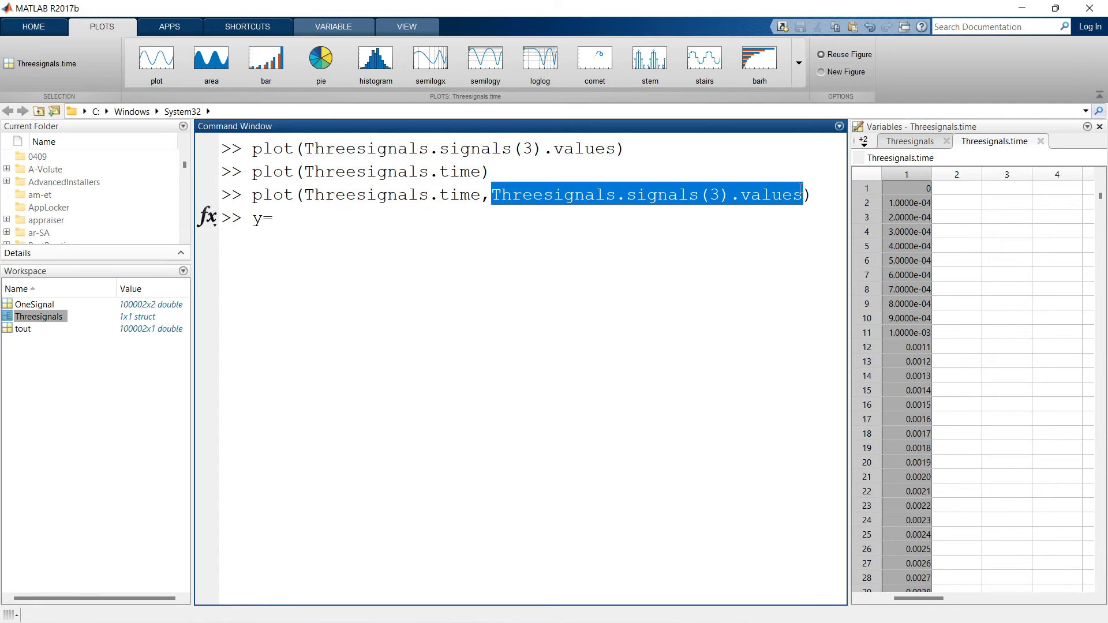
pyautogui.hotkey('ctrl', 'c')
pyautogui.hotkey('ctrl', 'v')
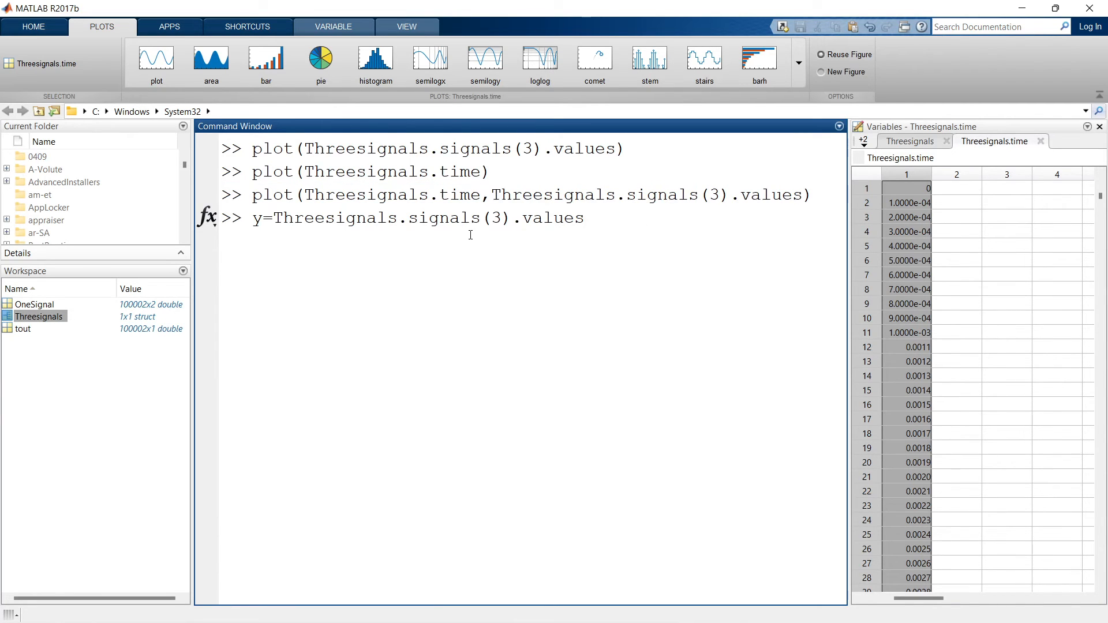
pyautogui.press('Return')
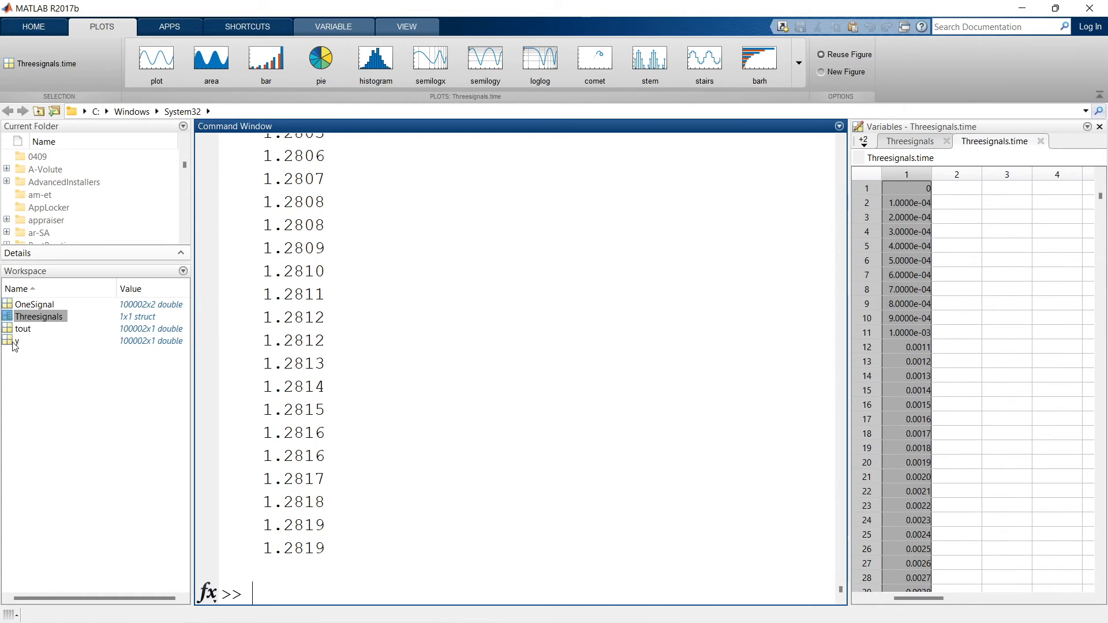
# Open the variable y to examine its values, and clear the Command Window with clc
pyautogui.doubleClick(15, 341)
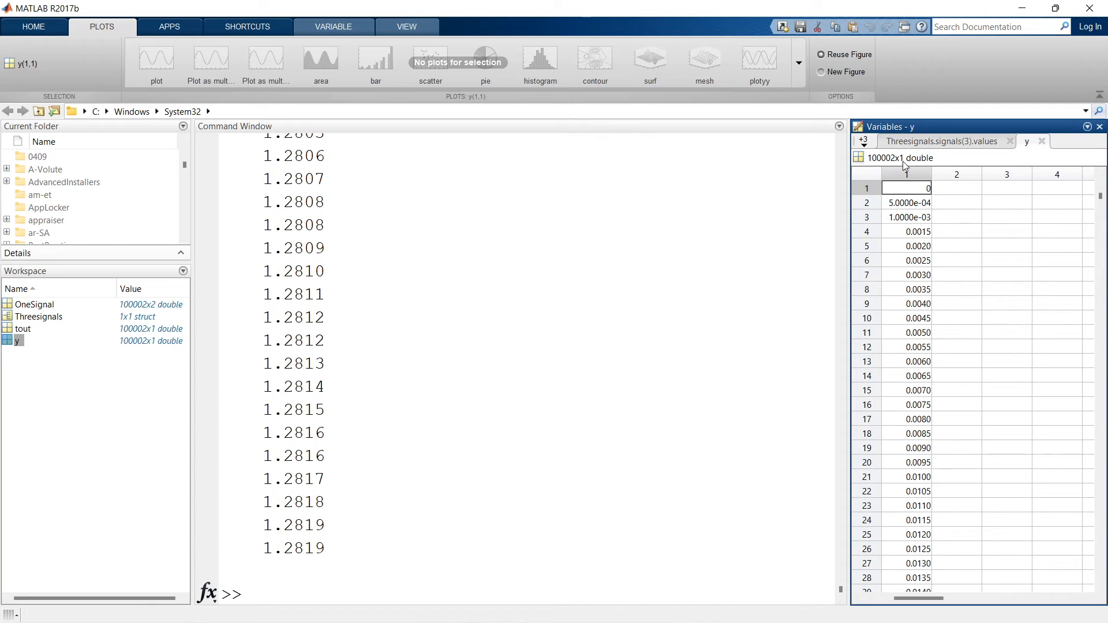
pyautogui.click(598, 602)
pyautogui.write('clc')
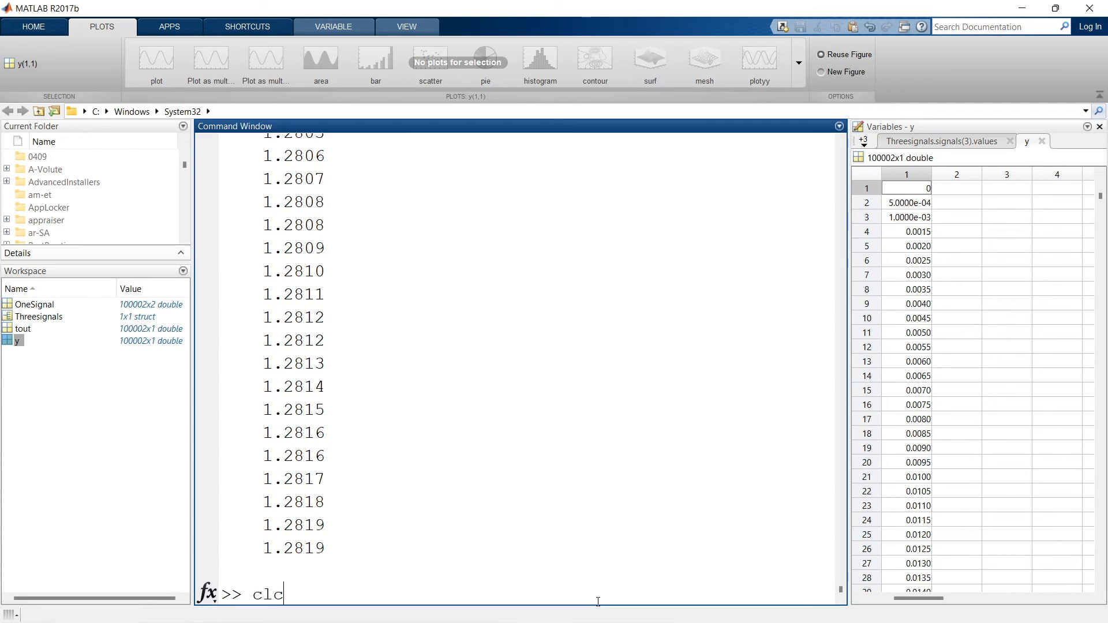
pyautogui.press('Return')
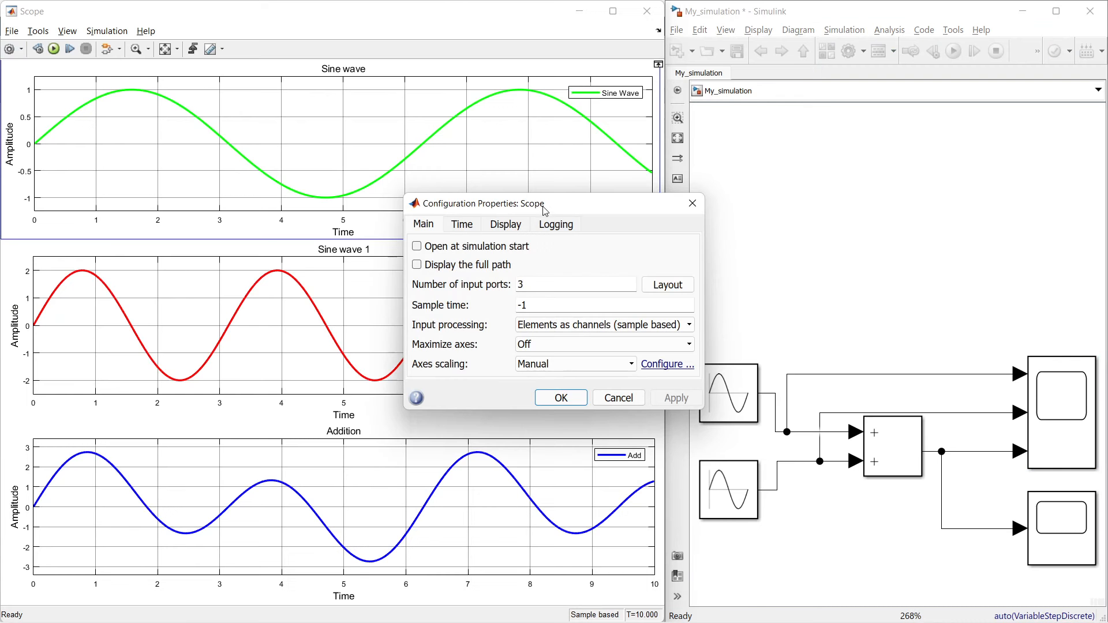
# Set the logging save format of the three-input scope's variable Threesignals to Dataset, and run the simulation
pyautogui.moveTo(619, 195); pyautogui.dragTo(839, 120)
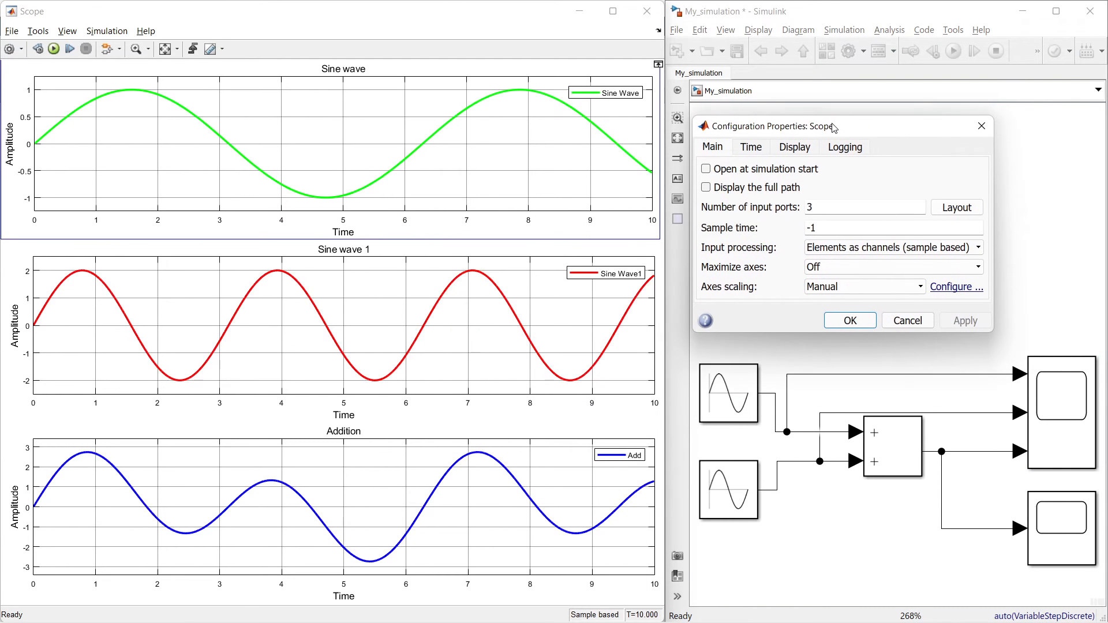
pyautogui.click(866, 143)
pyautogui.click(886, 242)
pyautogui.click(850, 295)
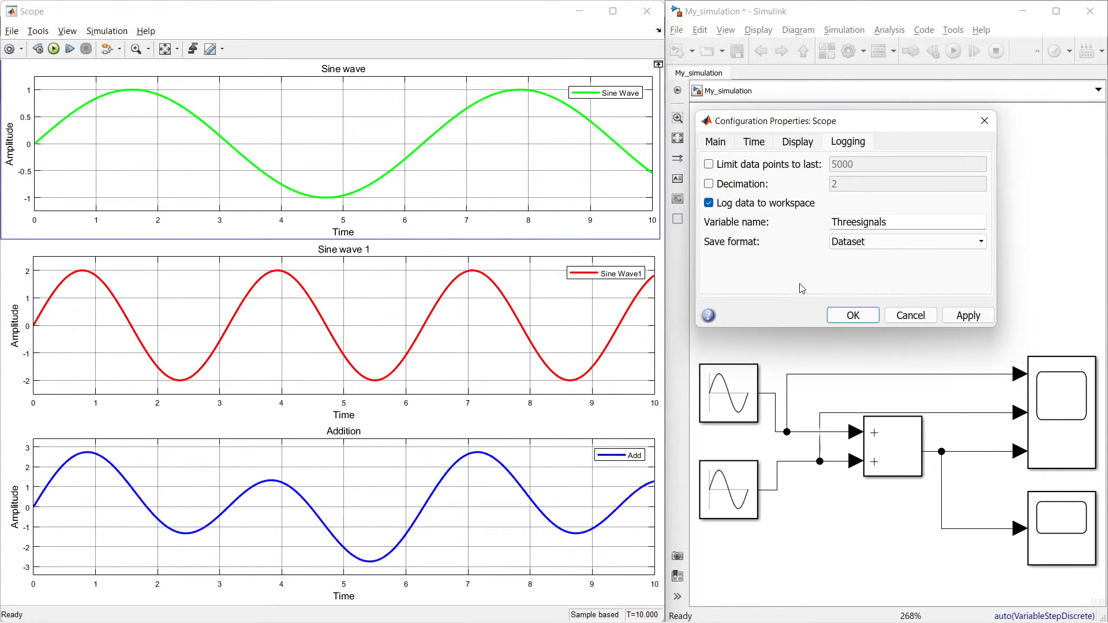
pyautogui.click(851, 248)
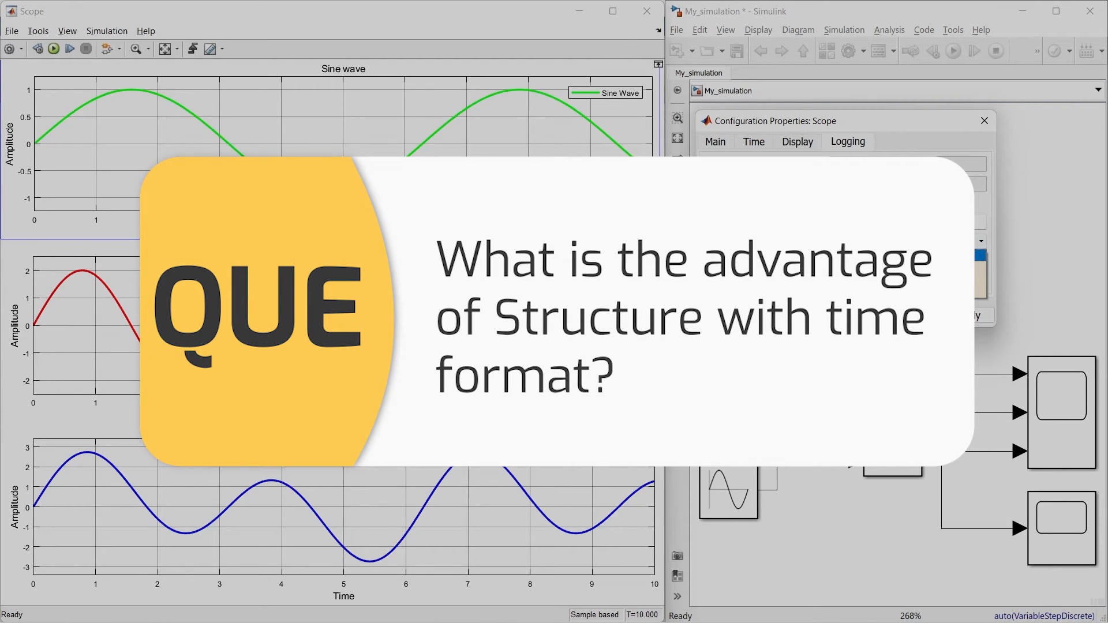
pyautogui.click(853, 255)
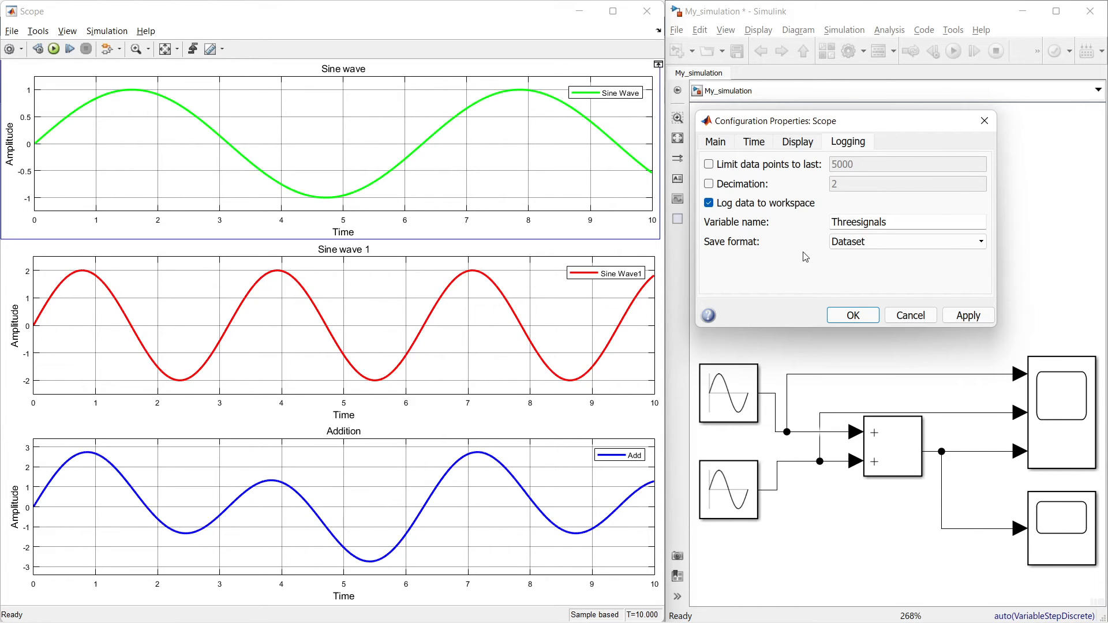
pyautogui.click(983, 319)
pyautogui.click(854, 316)
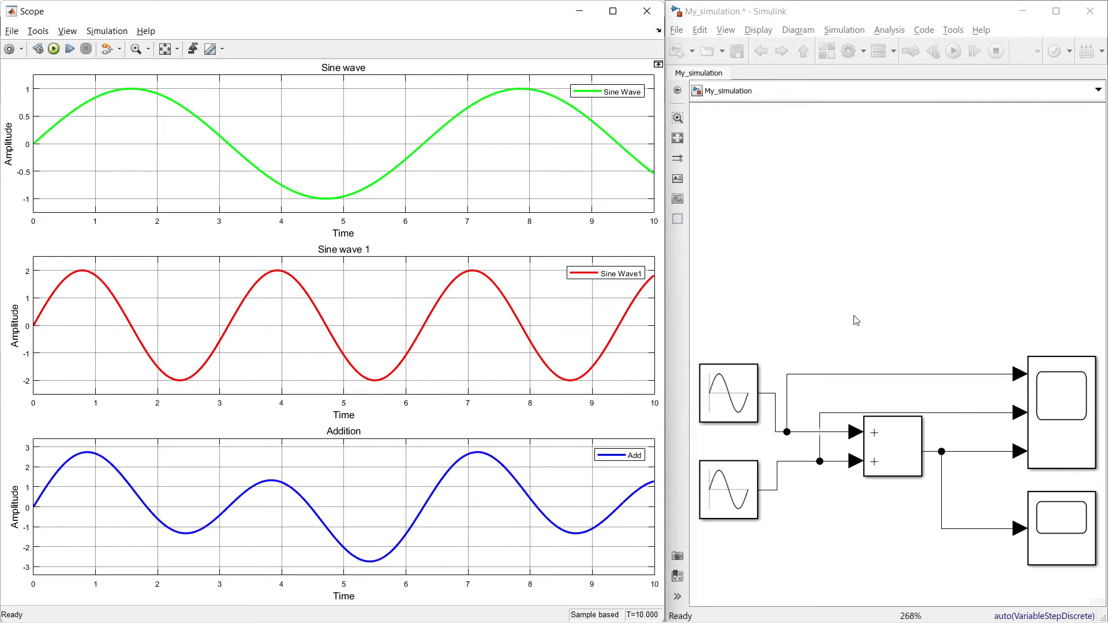
pyautogui.click(55, 50)
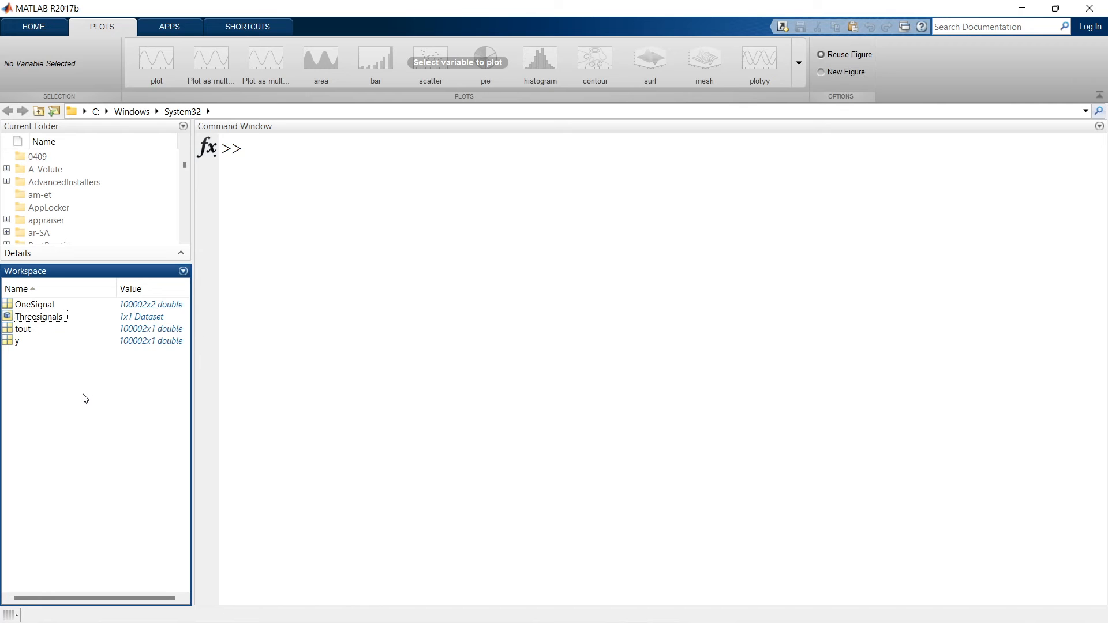
# Review the workspace variables, open the Threesignals dataset in a widened variable editor, and examine its signal entries
pyautogui.click(28, 306)
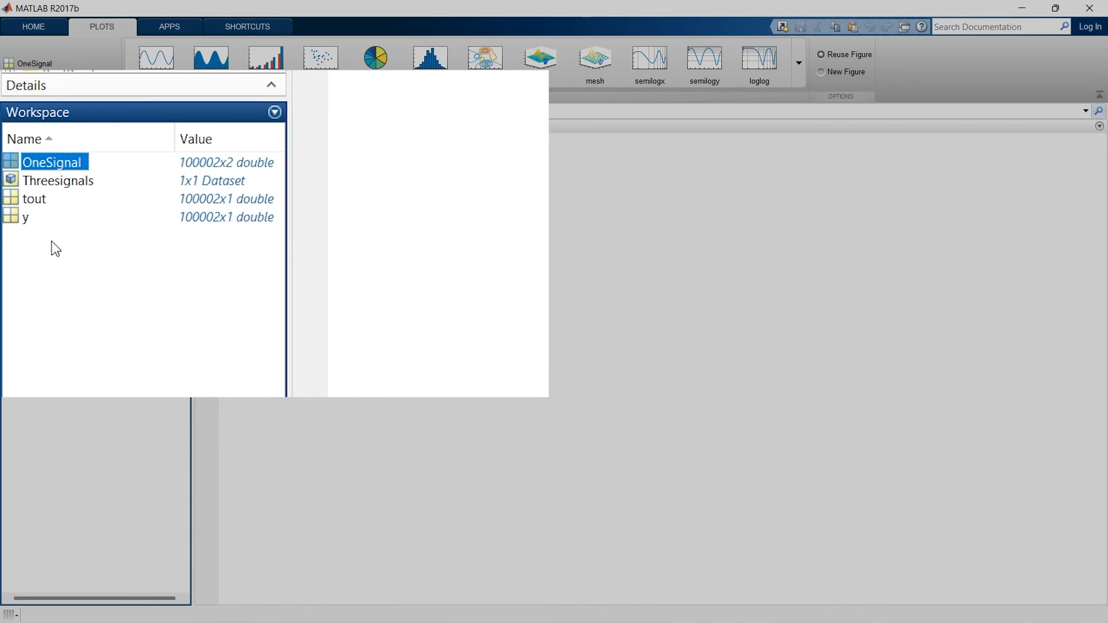
pyautogui.click(26, 220)
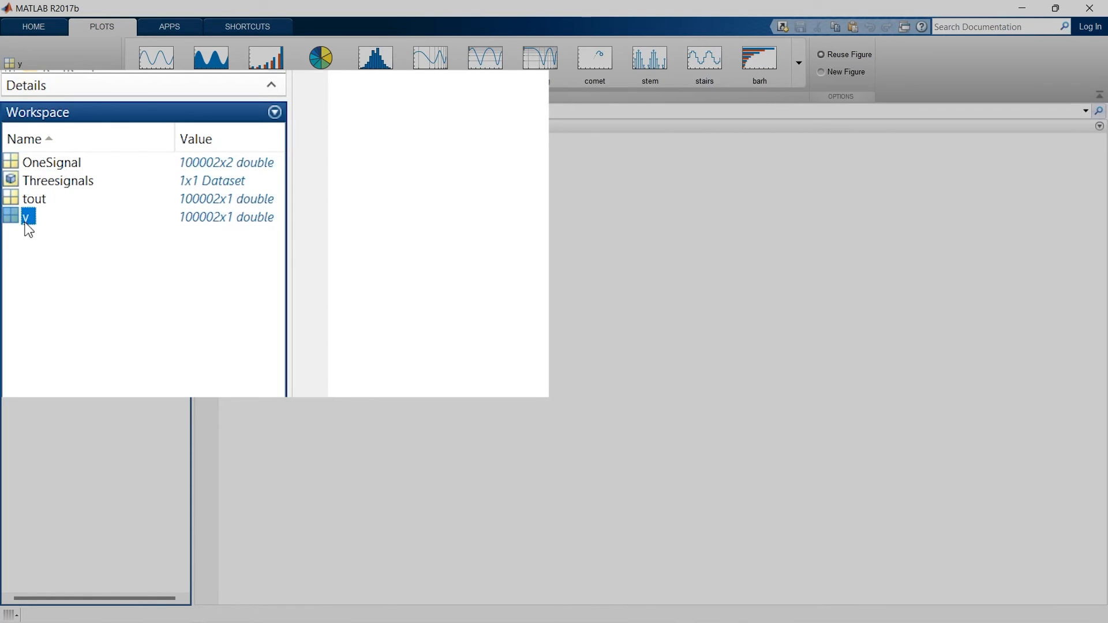
pyautogui.click(34, 184)
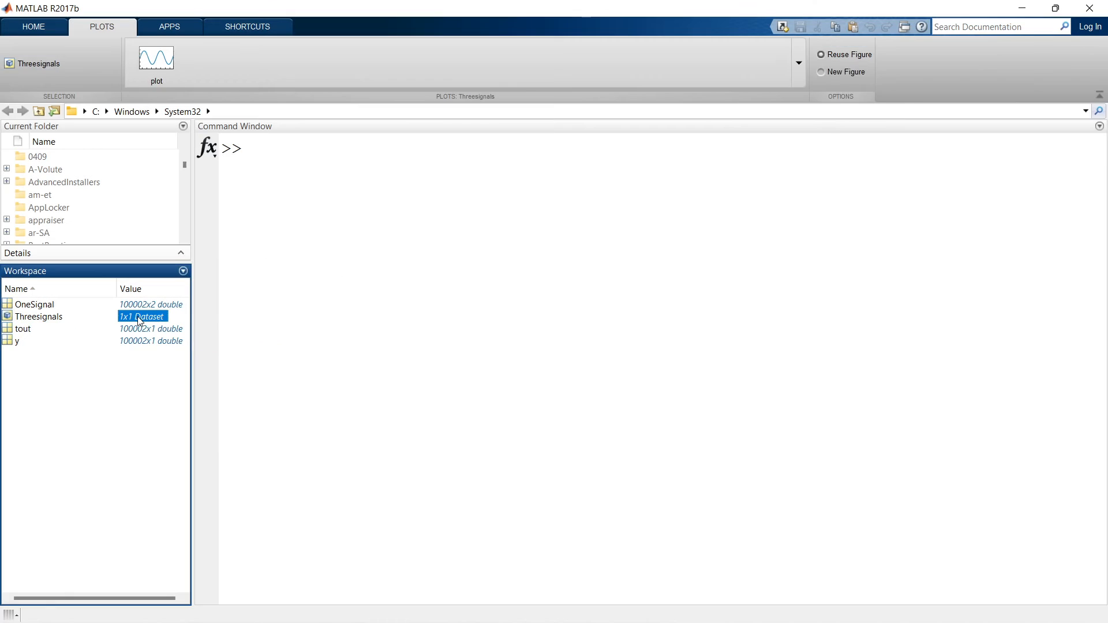
pyautogui.doubleClick(209, 186)
pyautogui.moveTo(801, 283); pyautogui.dragTo(622, 295)
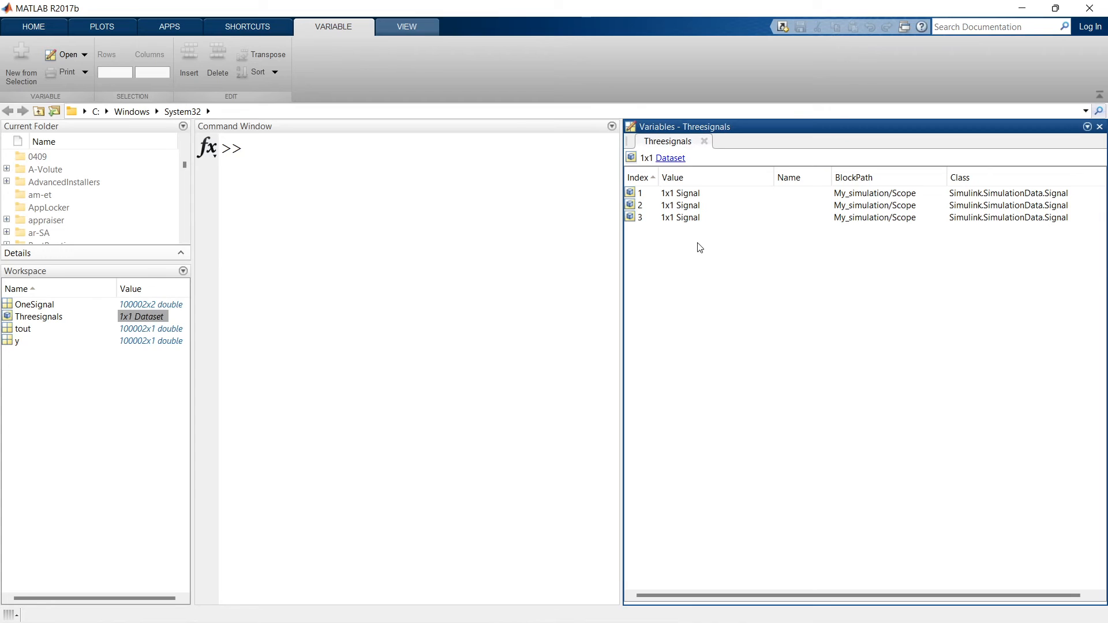
pyautogui.click(645, 194)
pyautogui.click(677, 203)
pyautogui.click(679, 218)
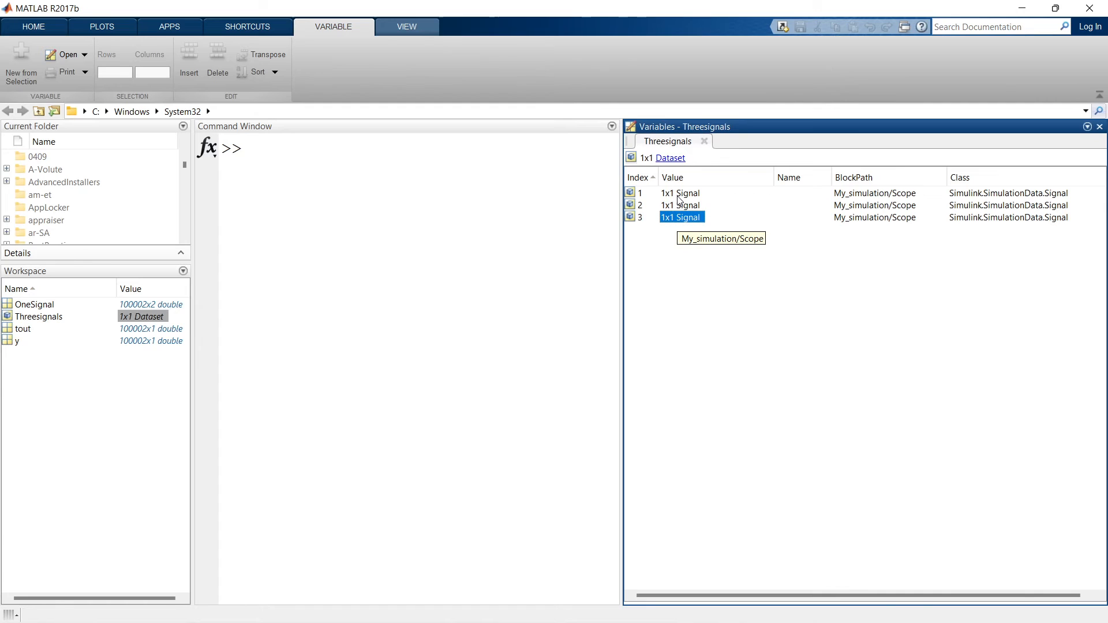
# Open the first signal of the Threesignals dataset, examine its properties, and open its Values time series
pyautogui.click(679, 194)
pyautogui.doubleClick(679, 195)
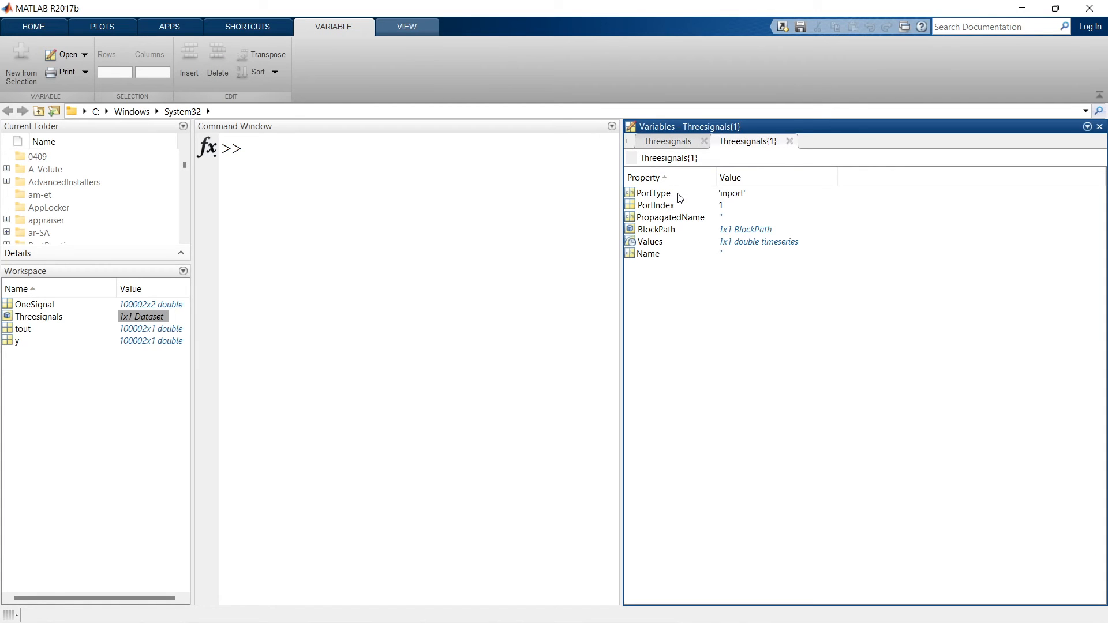
pyautogui.click(660, 196)
pyautogui.click(657, 209)
pyautogui.click(654, 244)
pyautogui.click(655, 256)
pyautogui.click(652, 243)
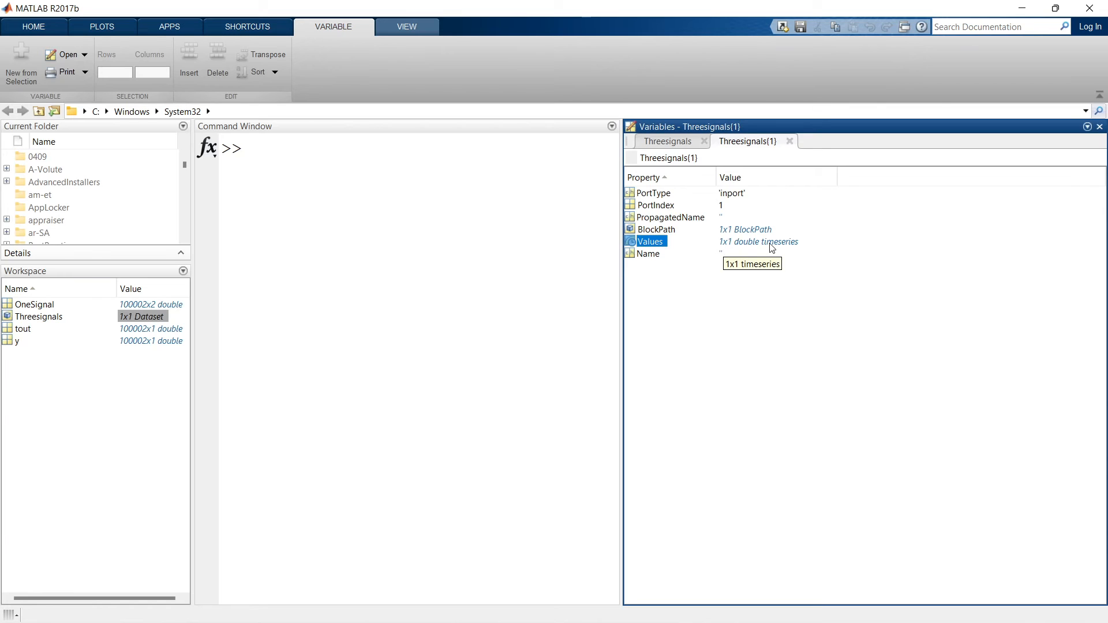
pyautogui.doubleClick(649, 242)
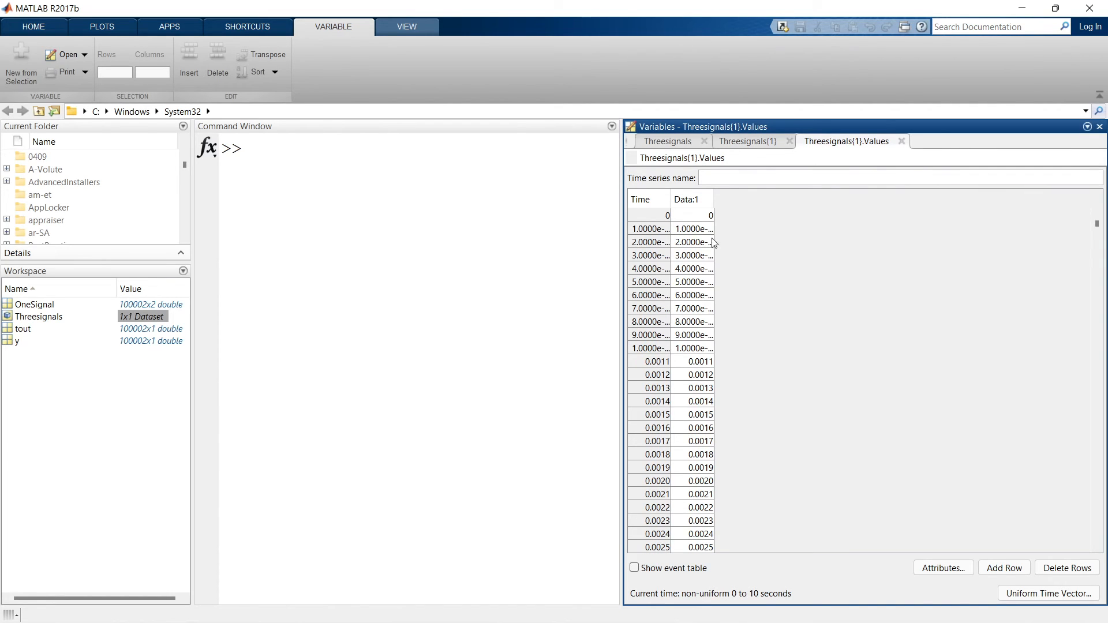
# Return to the Threesignals dataset, open its third signal to check the port index, and open its Values time series
pyautogui.click(742, 143)
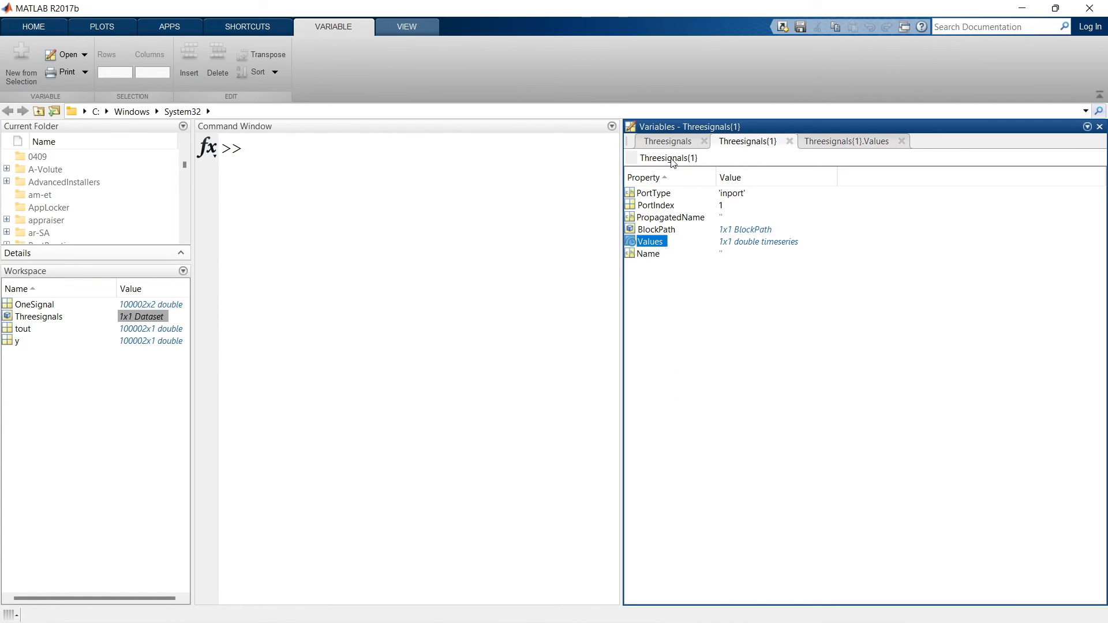
pyautogui.click(667, 141)
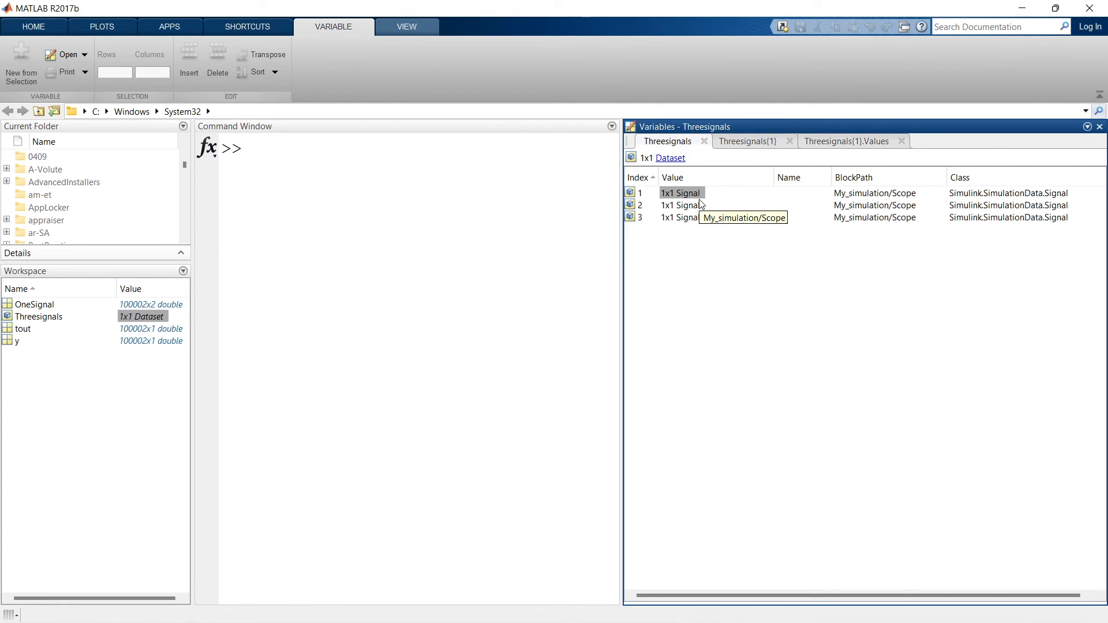
pyautogui.doubleClick(680, 218)
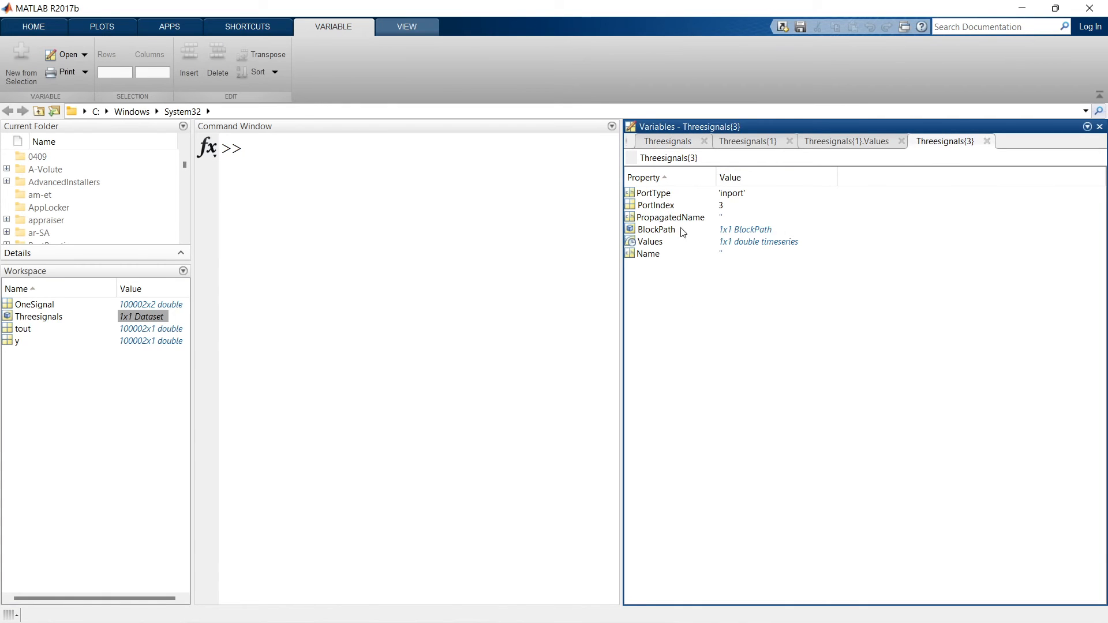
pyautogui.click(656, 209)
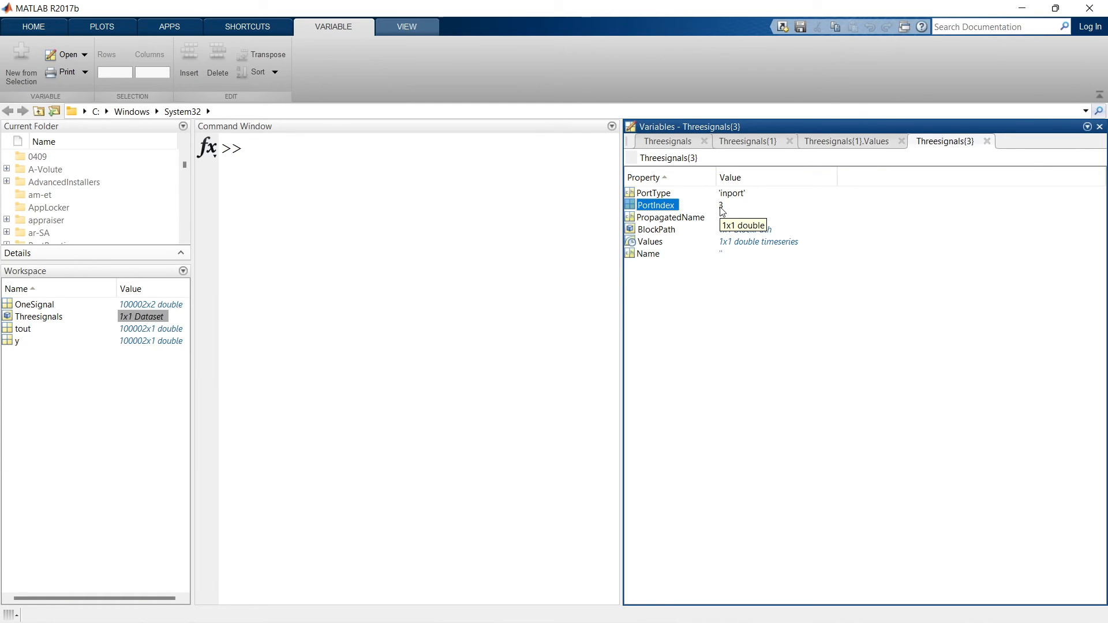
pyautogui.doubleClick(649, 242)
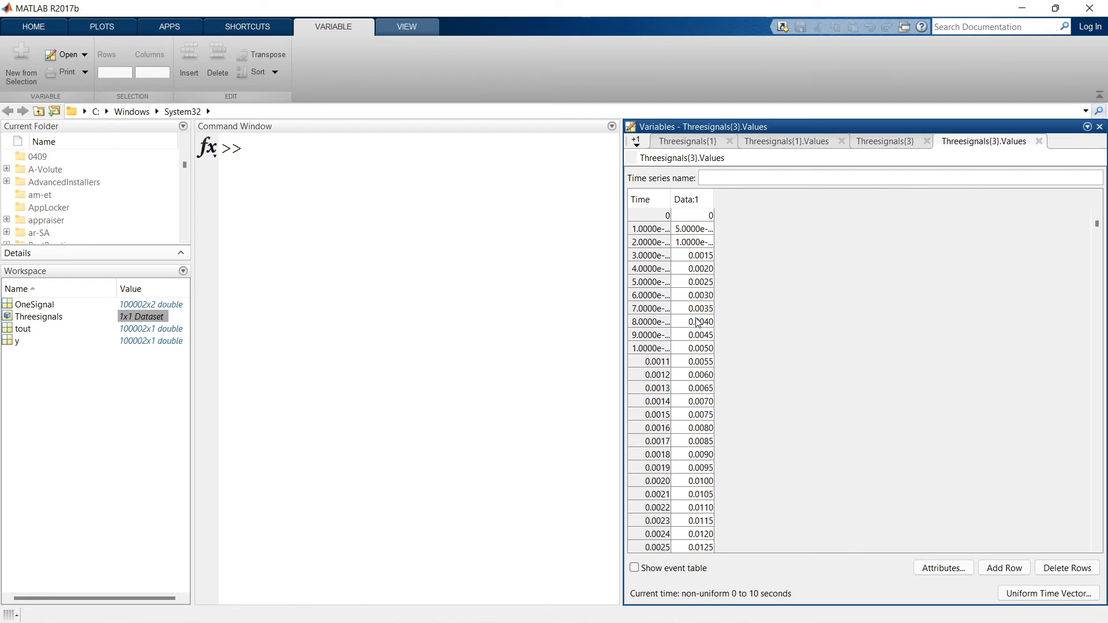
# Close the first signal's Values time series and plot the third signal's Values from the Threesignals dataset
pyautogui.click(110, 27)
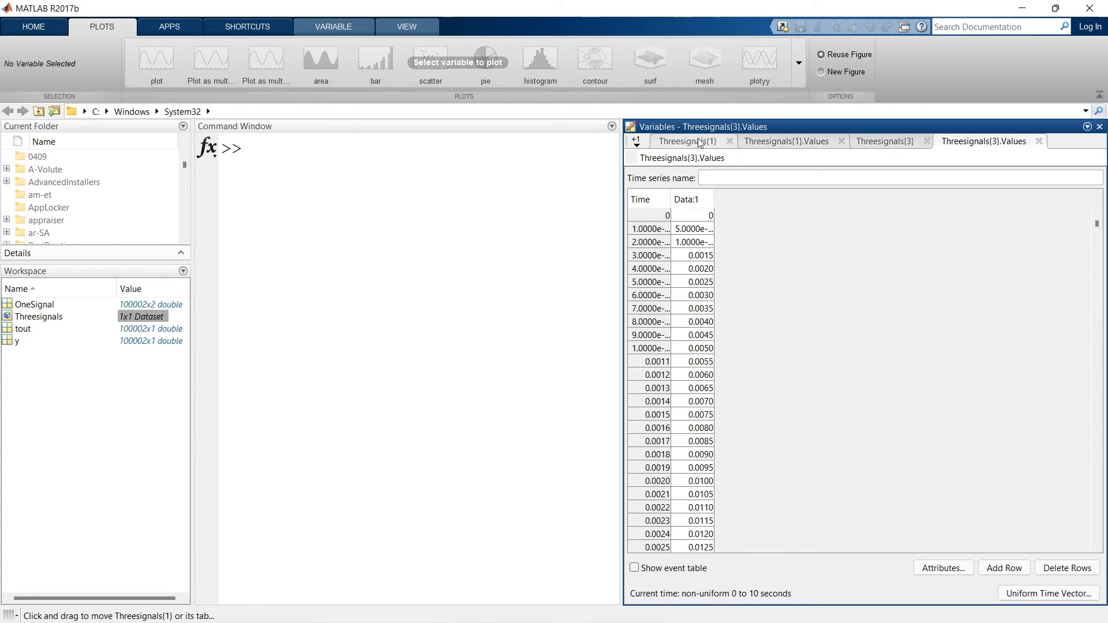
pyautogui.click(776, 144)
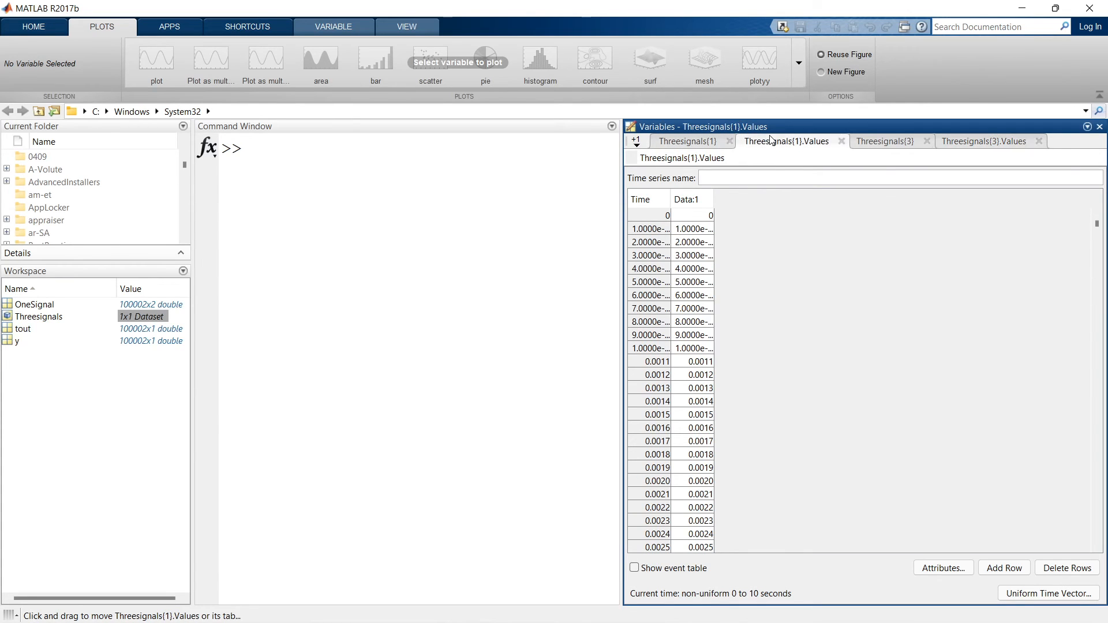
pyautogui.click(842, 142)
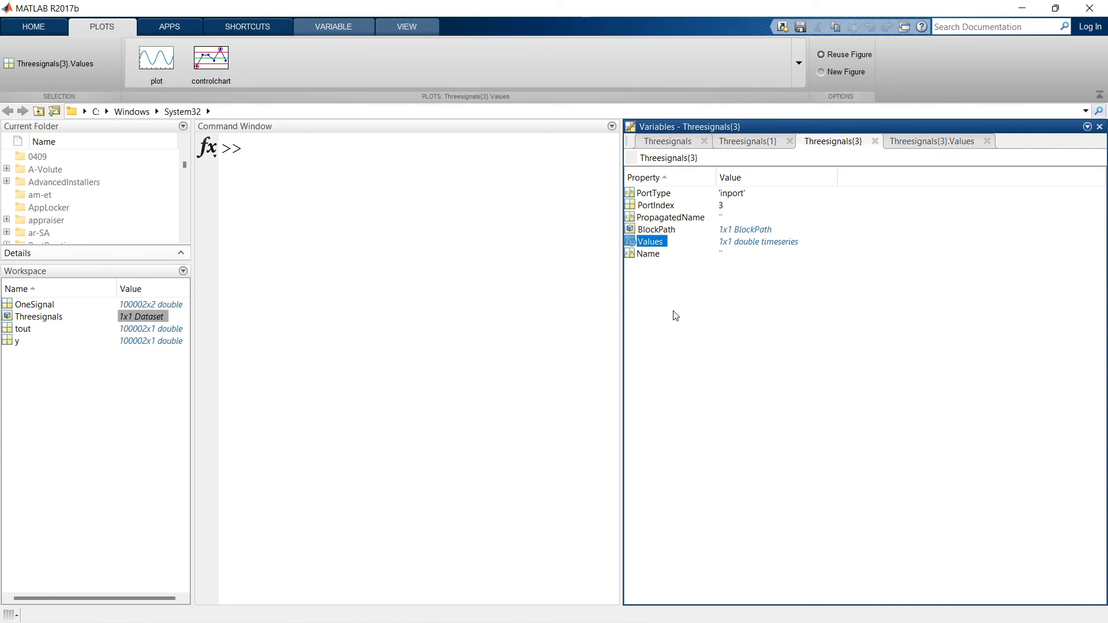
pyautogui.click(685, 328)
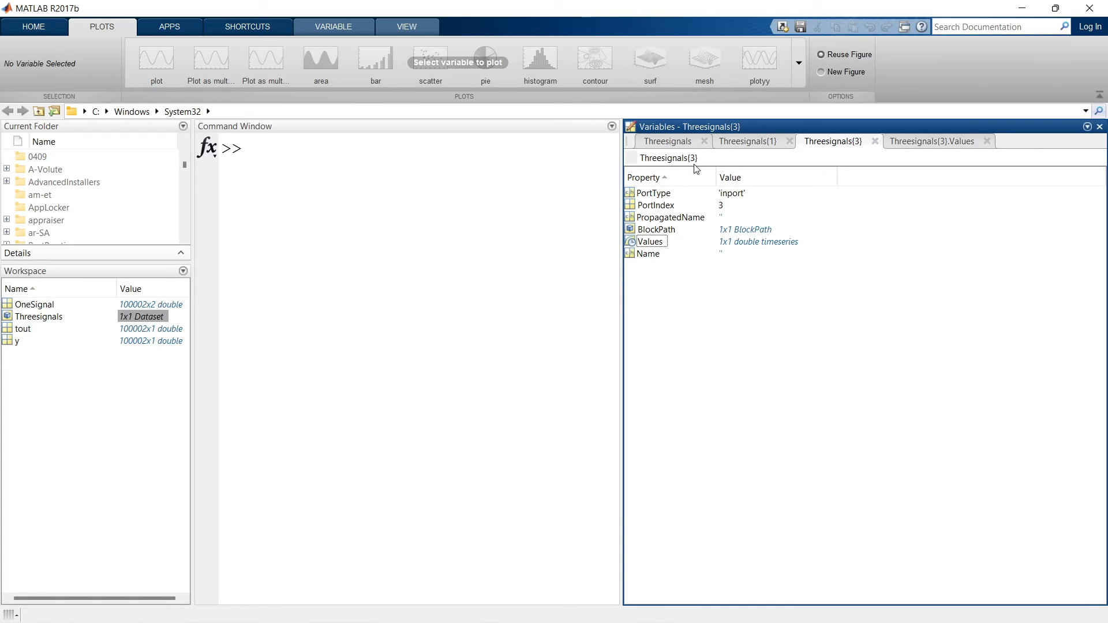
pyautogui.click(651, 242)
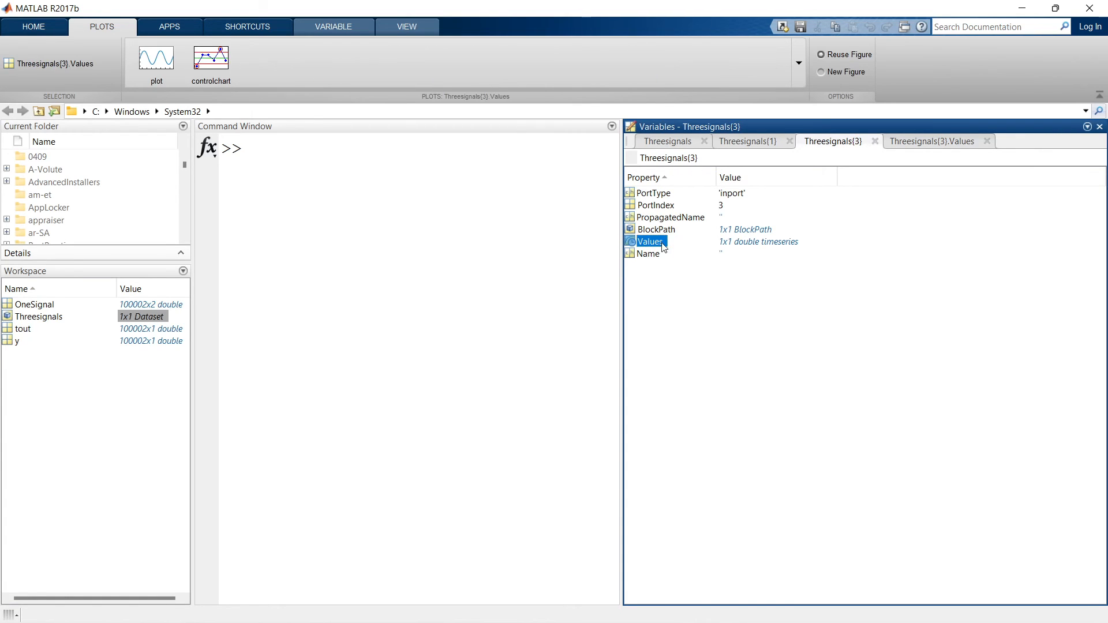
pyautogui.click(163, 67)
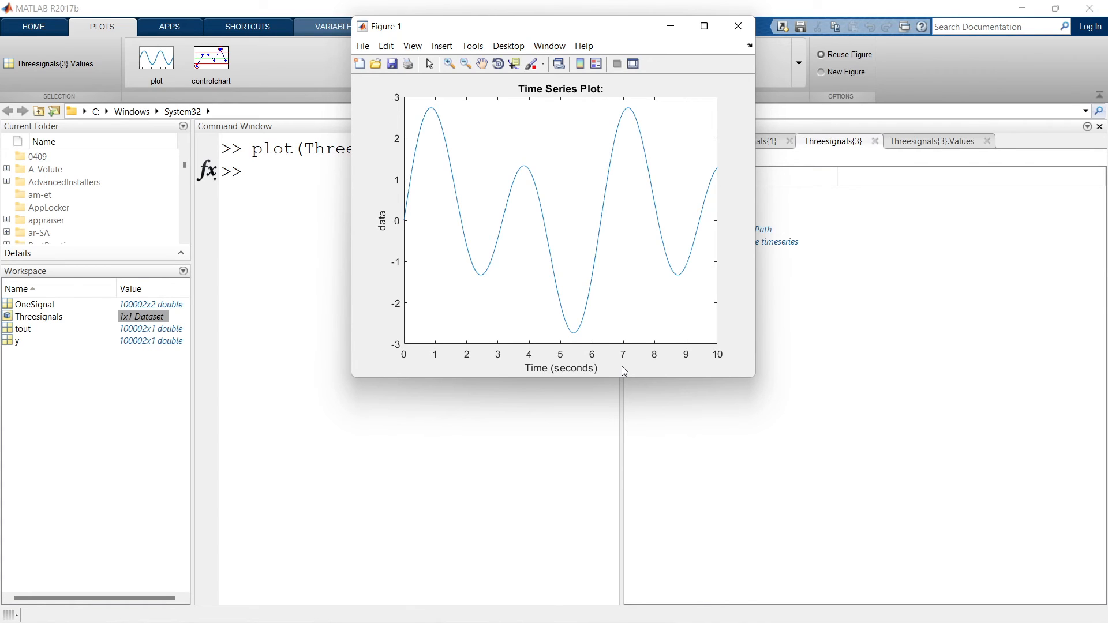
# Move the figure over the Command Window and open the third signal's Values to compare its time and data with the plot
pyautogui.moveTo(607, 27); pyautogui.dragTo(471, 232)
pyautogui.click(652, 244)
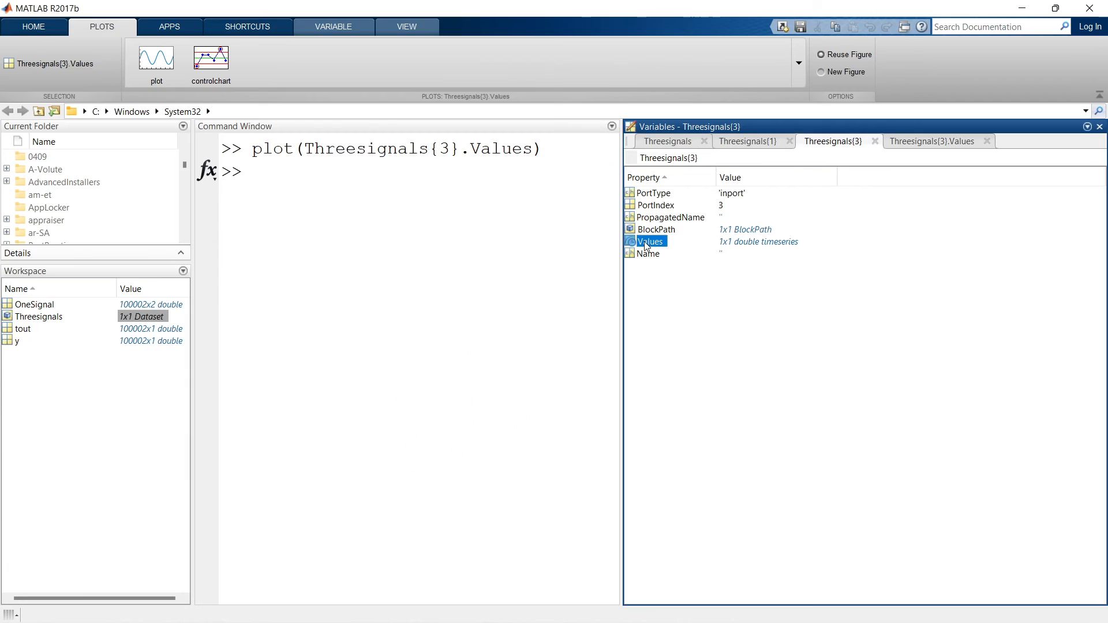
pyautogui.doubleClick(772, 243)
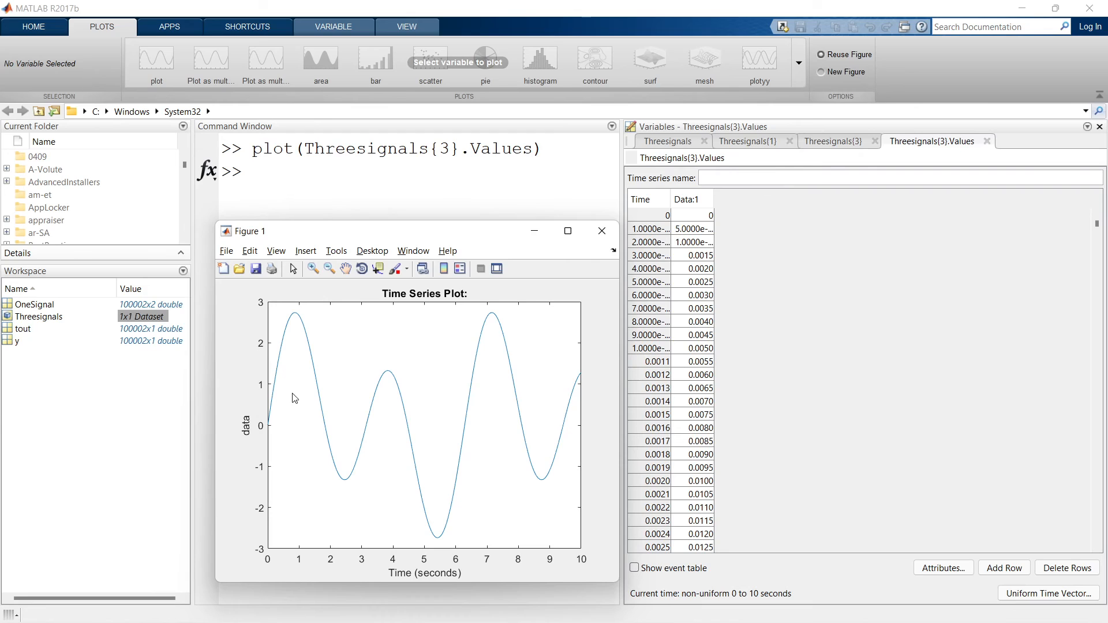
# Close the figure and all open signal views of the dataset, keeping only Threesignals open, and return to the Command Window
pyautogui.click(602, 231)
pyautogui.click(988, 142)
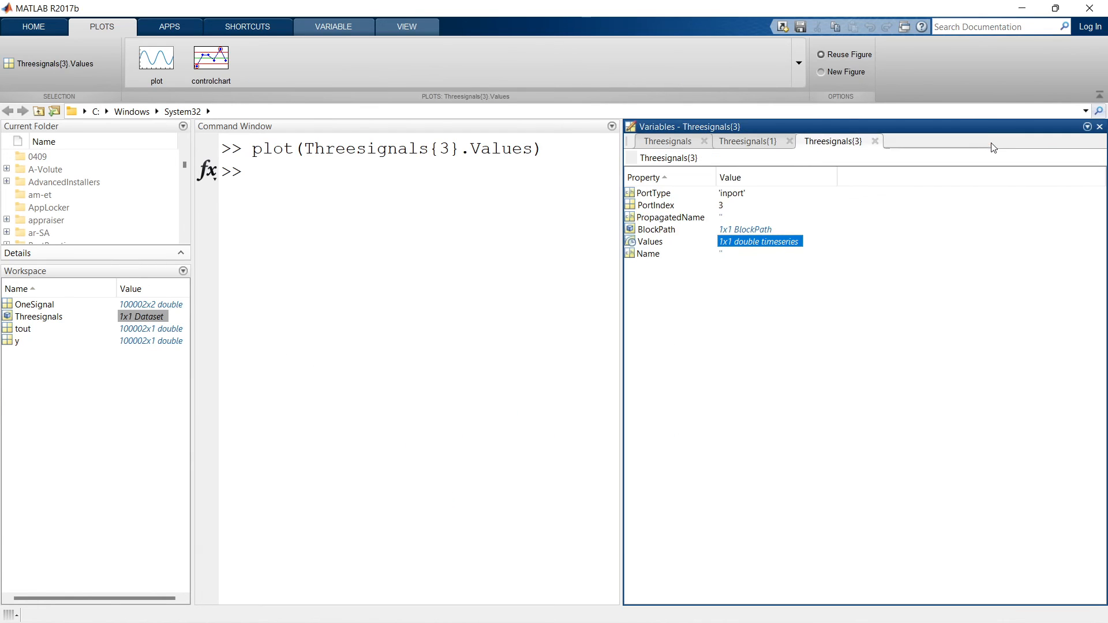
pyautogui.click(875, 141)
pyautogui.click(789, 142)
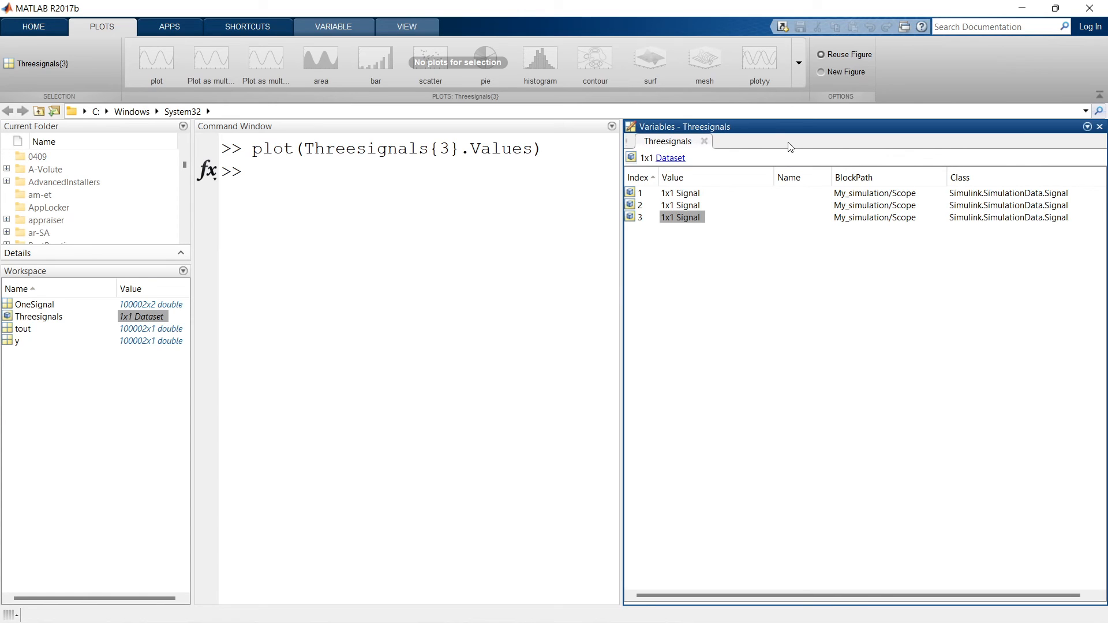
pyautogui.click(493, 173)
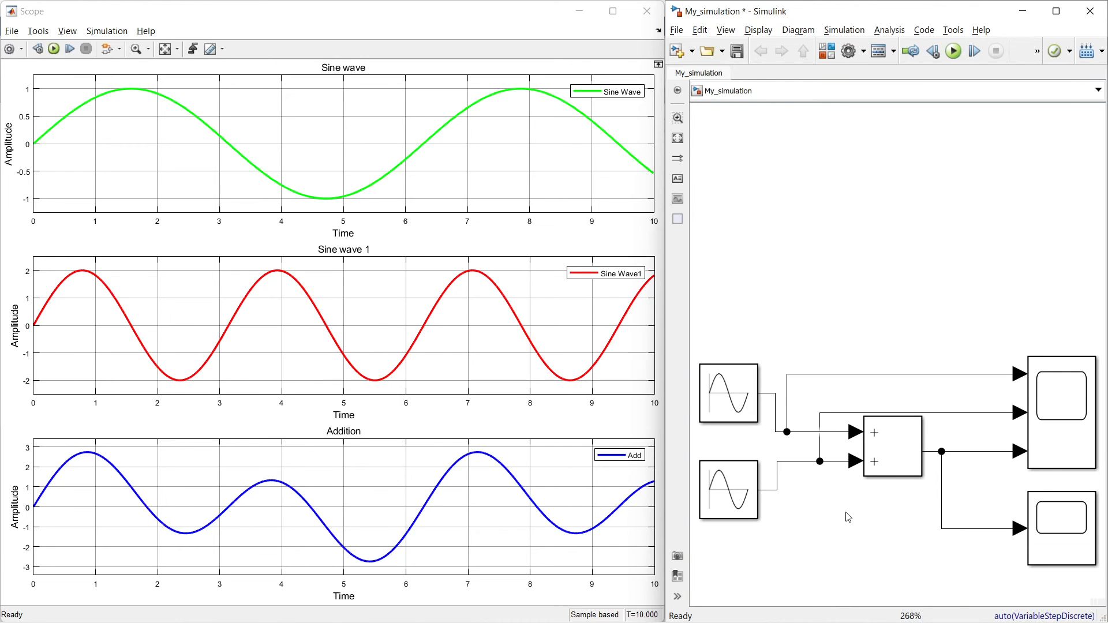
# Add a To Workspace block from Simulink/Sinks to the My_simulation model and place it above the Add block
pyautogui.doubleClick(833, 331)
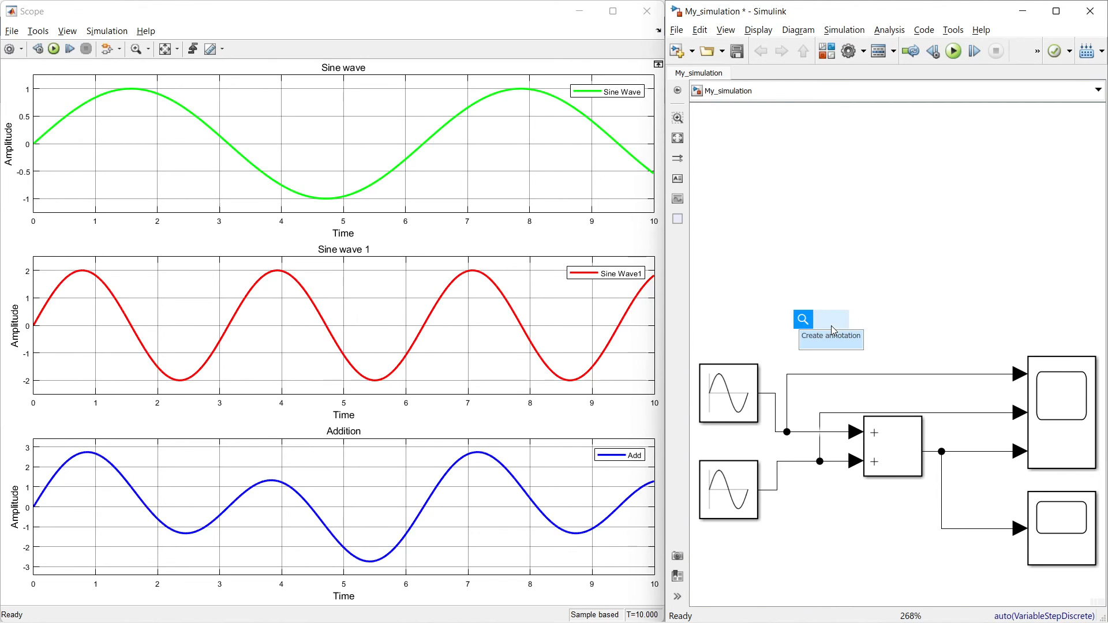
pyautogui.write('to')
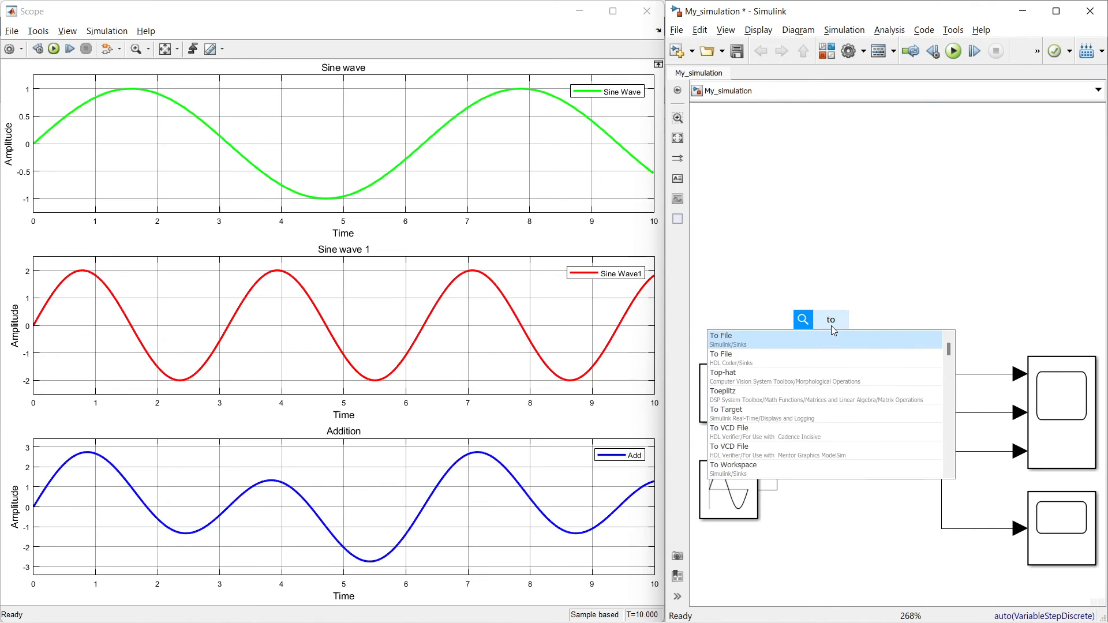
pyautogui.write(' work')
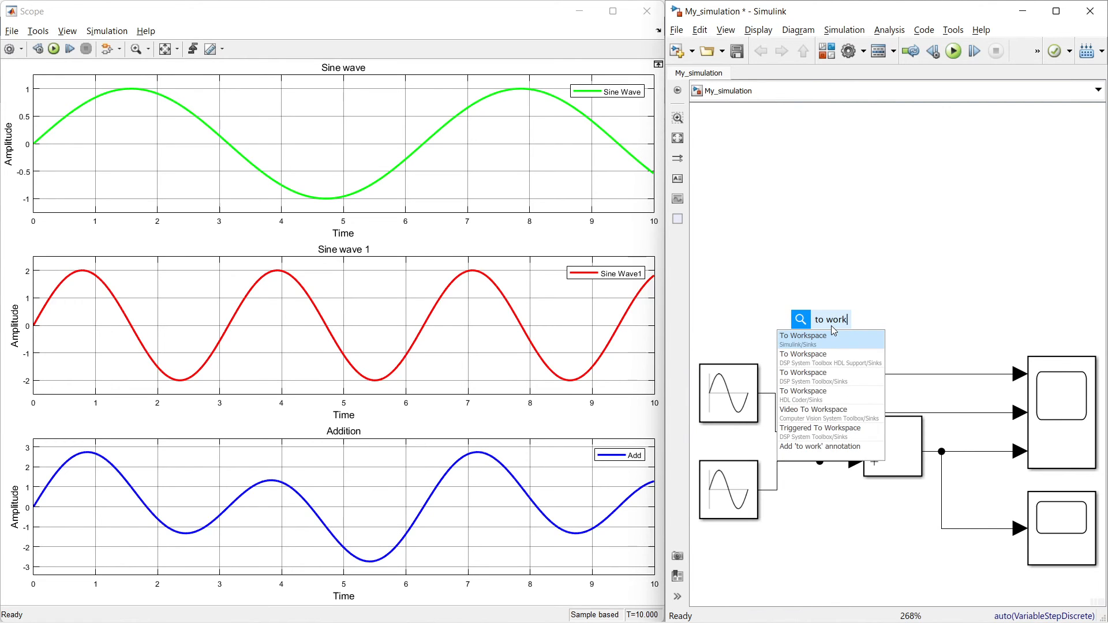
pyautogui.click(811, 341)
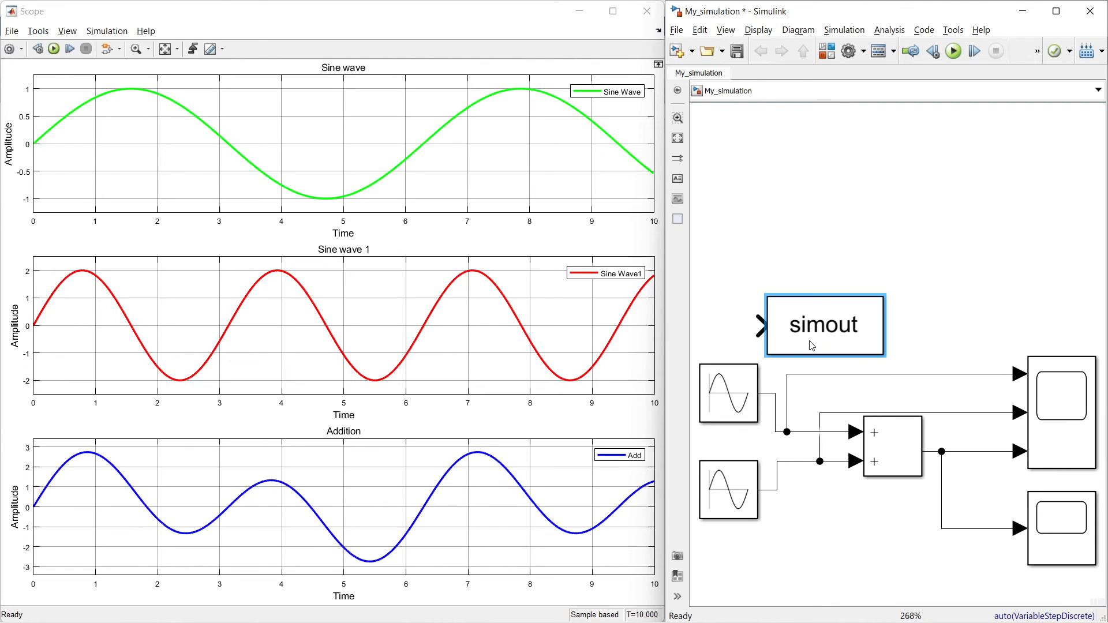
pyautogui.moveTo(833, 334); pyautogui.dragTo(992, 278)
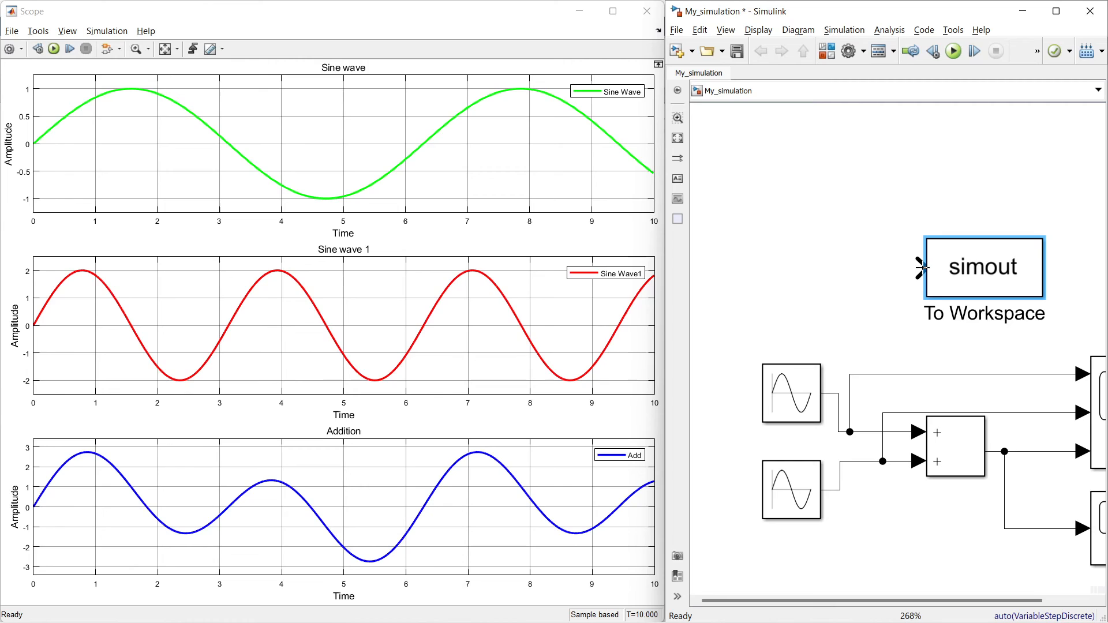
# Connect the To Workspace block's input to the upper Sine Wave signal line and set its variable name to Sinwave
pyautogui.moveTo(921, 267)
pyautogui.mouseDown()
pyautogui.moveTo(1037, 408)
pyautogui.moveTo(893, 378)
pyautogui.mouseUp()
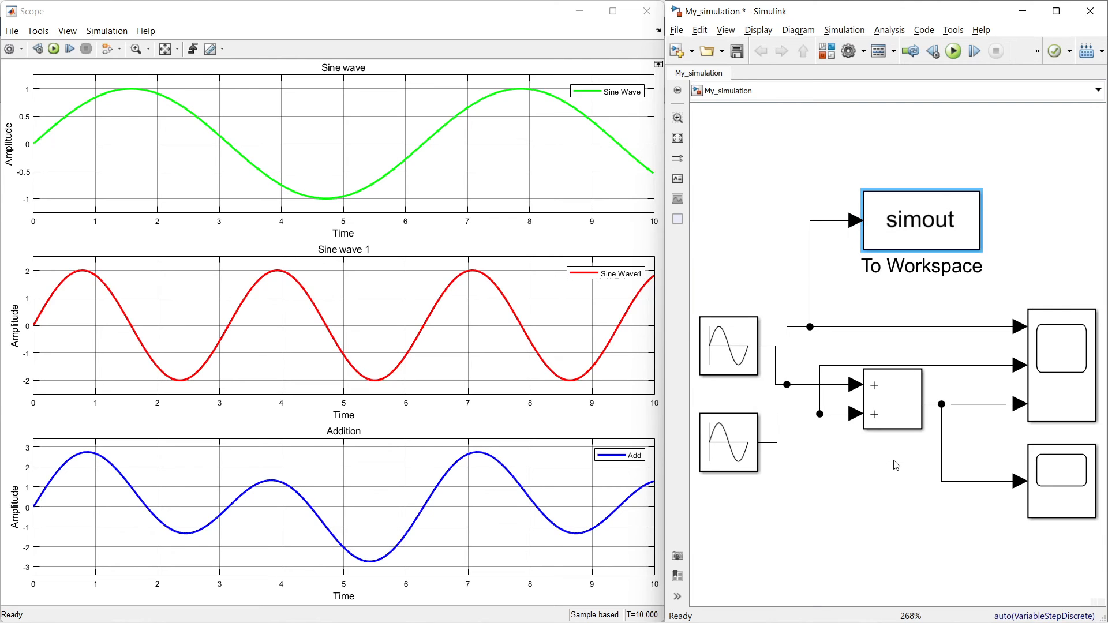
pyautogui.doubleClick(922, 237)
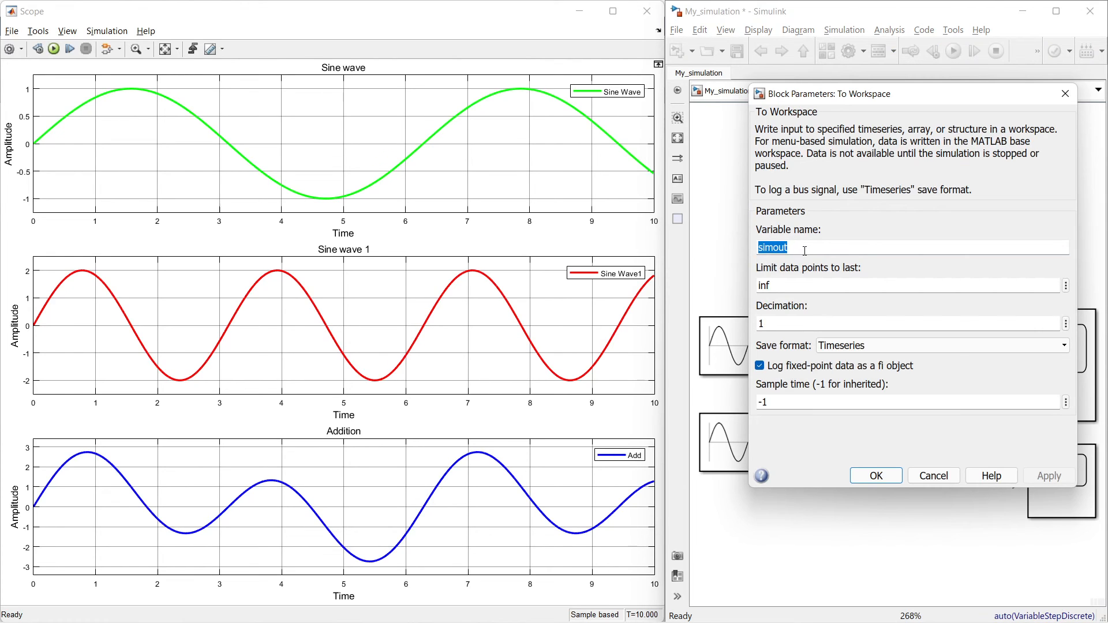
pyautogui.write('Sinwave')
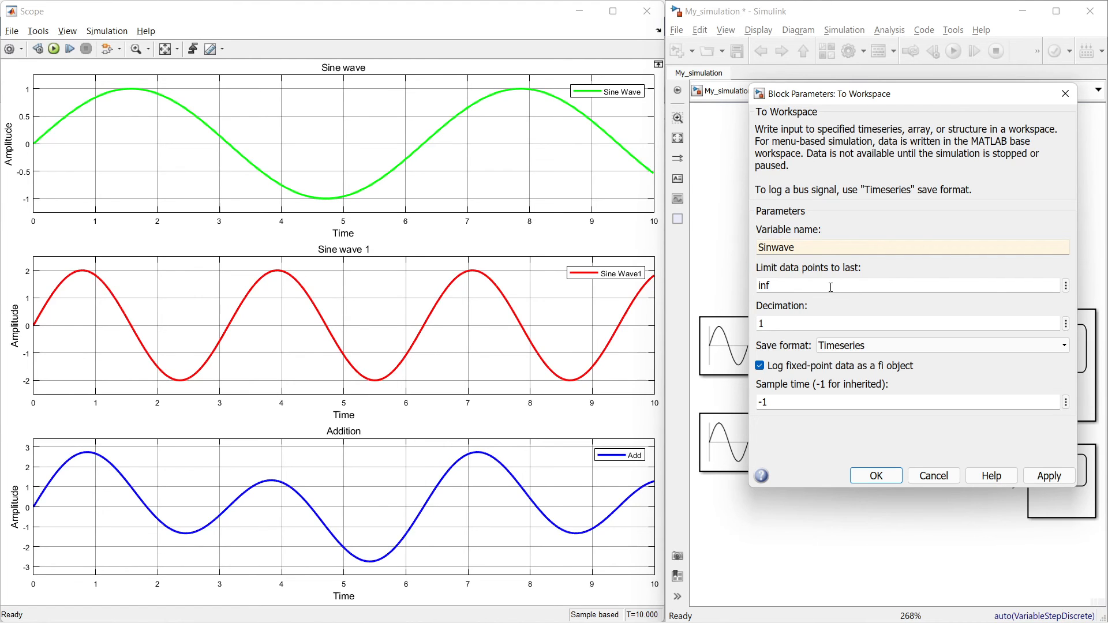
pyautogui.doubleClick(843, 327)
pyautogui.click(842, 321)
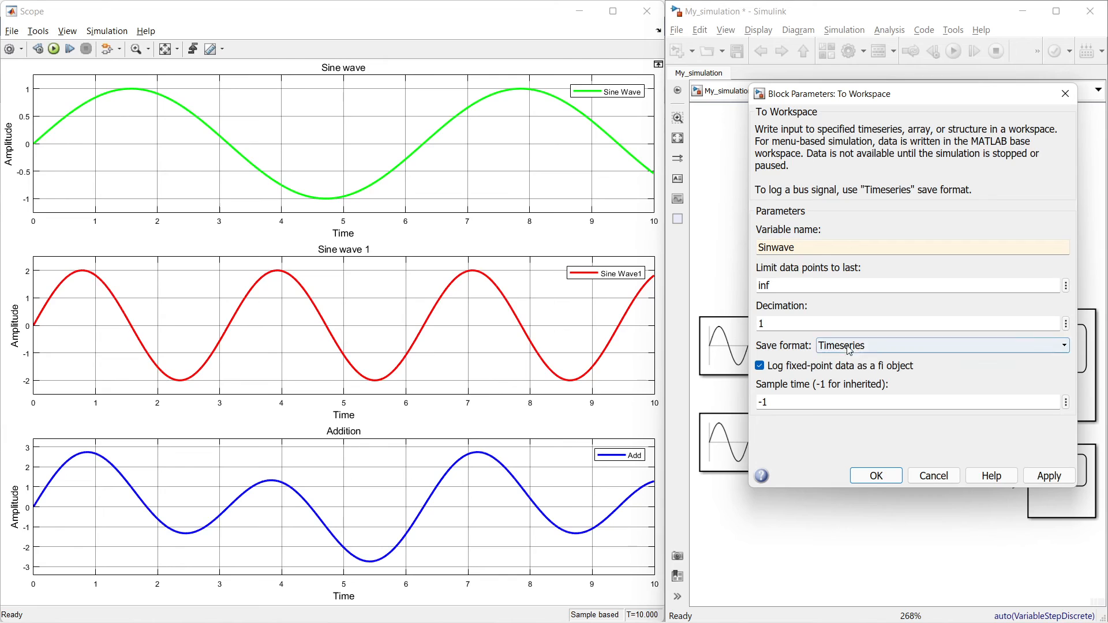
# Choose Timeseries as the To Workspace block's save format, apply the parameters and run the simulation
pyautogui.click(874, 346)
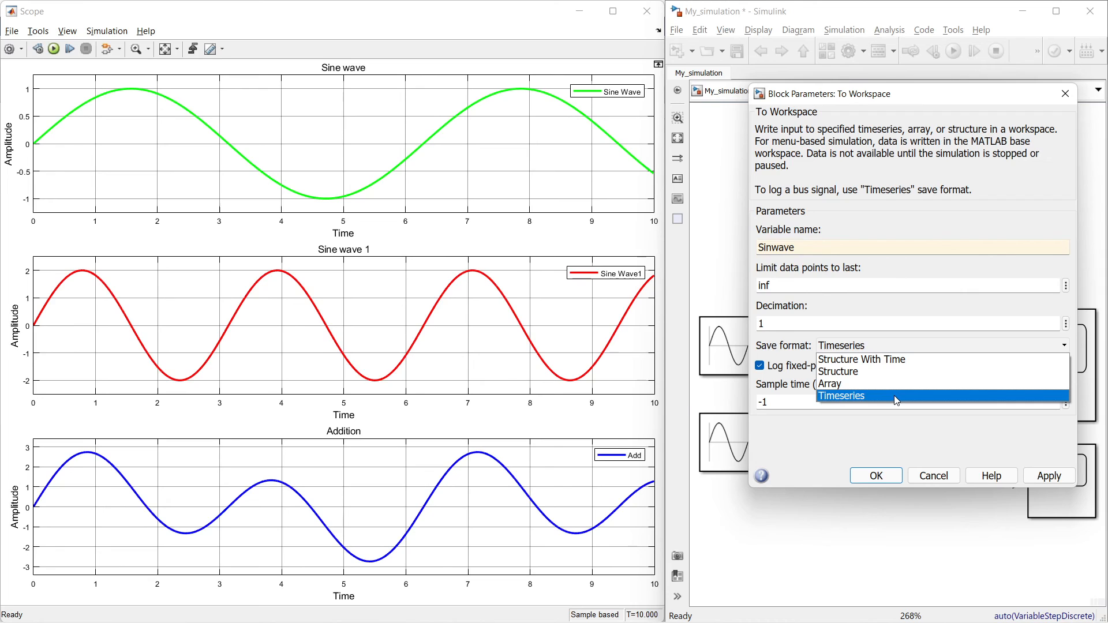
pyautogui.click(864, 397)
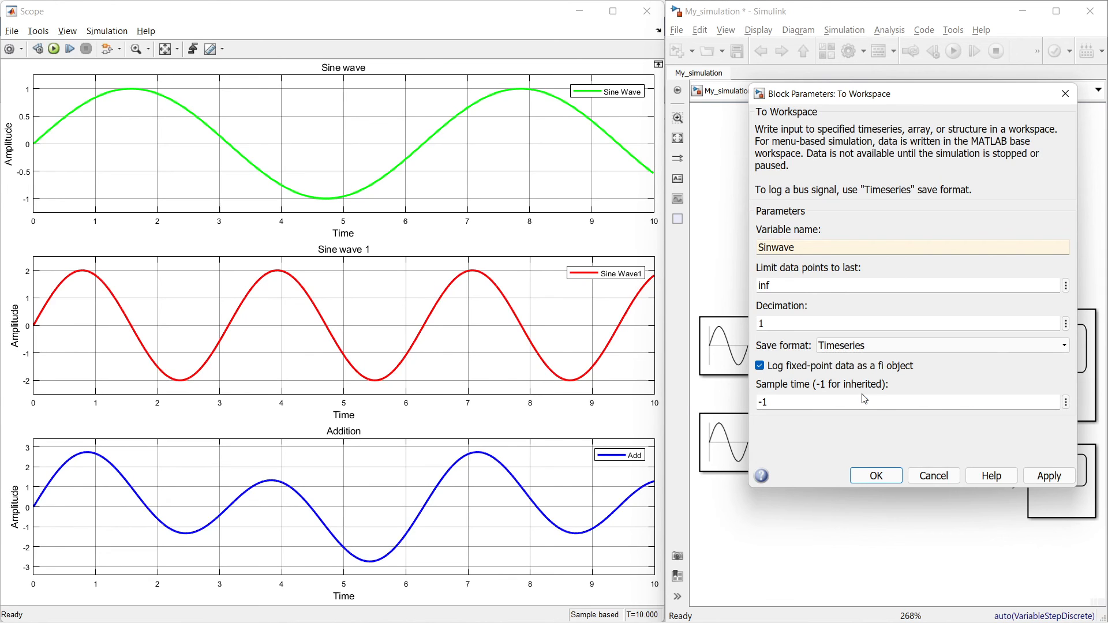
pyautogui.click(1042, 478)
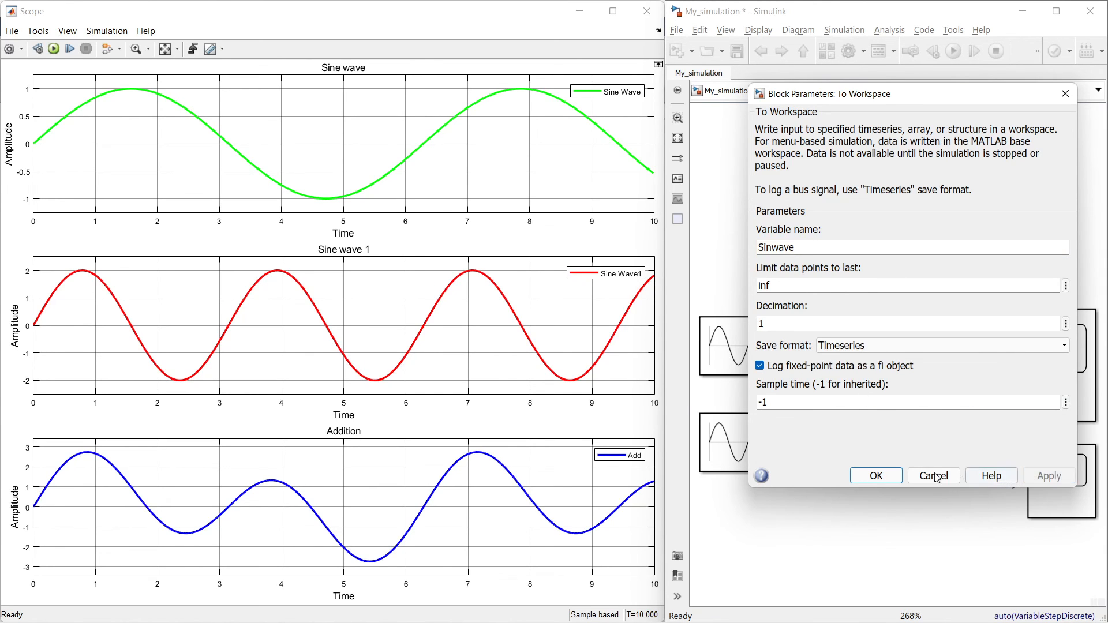
pyautogui.click(882, 479)
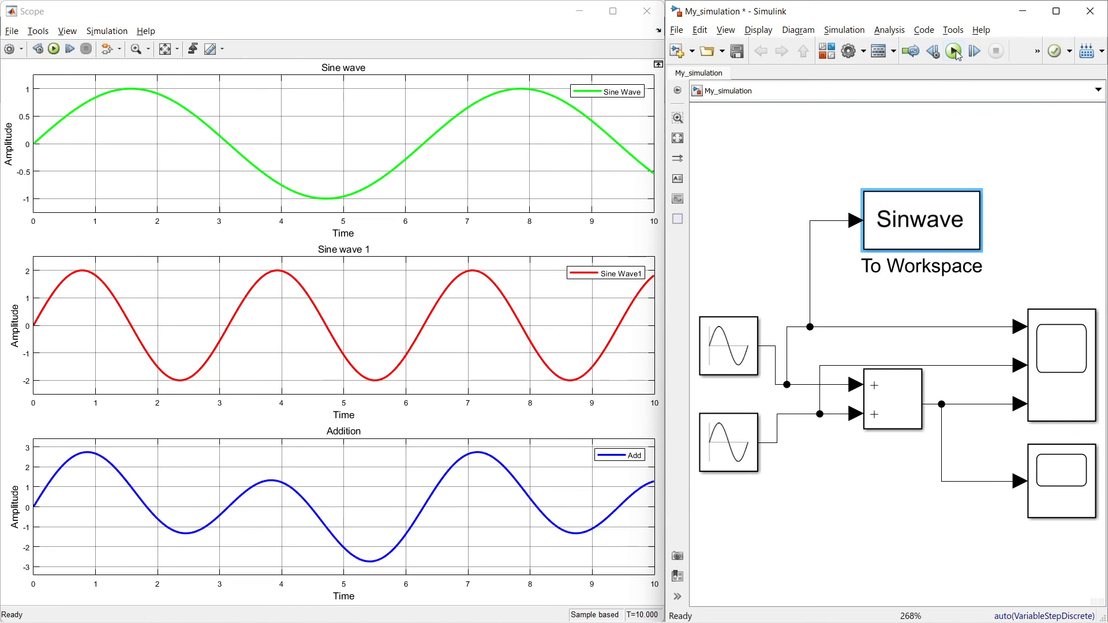
pyautogui.click(955, 51)
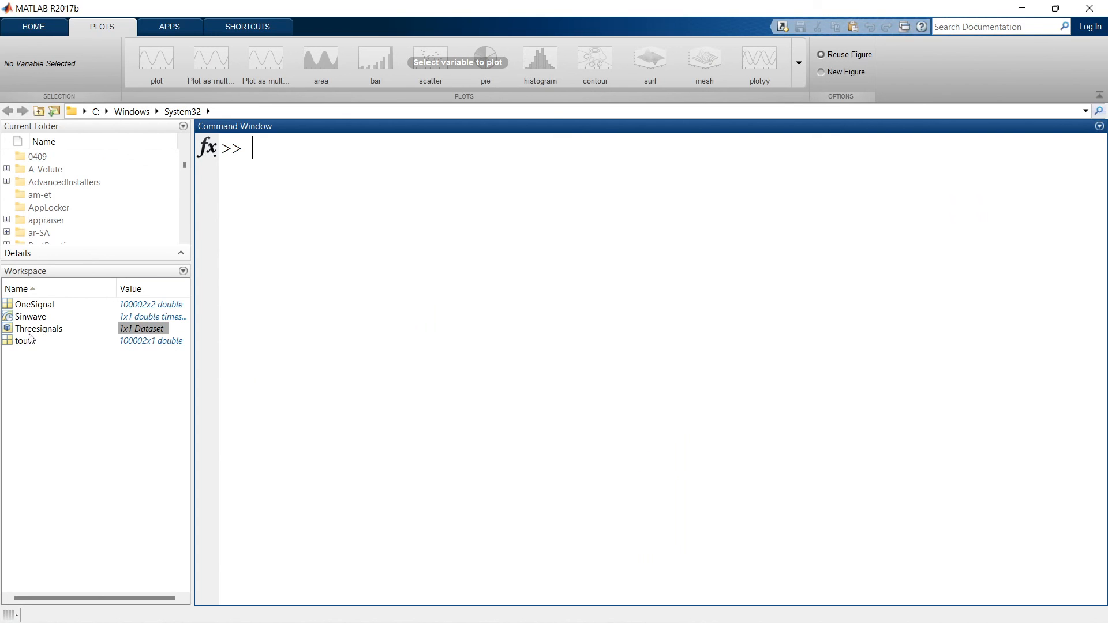
# Switch to MATLAB, look over the workspace variables and open the Sinwave time series to examine its time and data
pyautogui.click(23, 307)
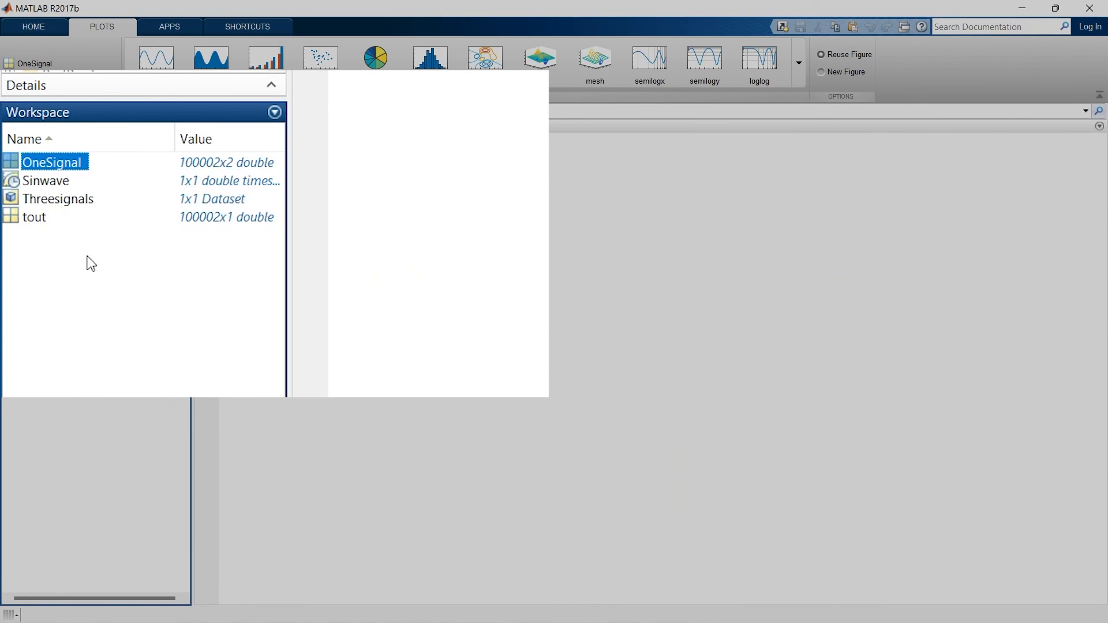
pyautogui.click(60, 209)
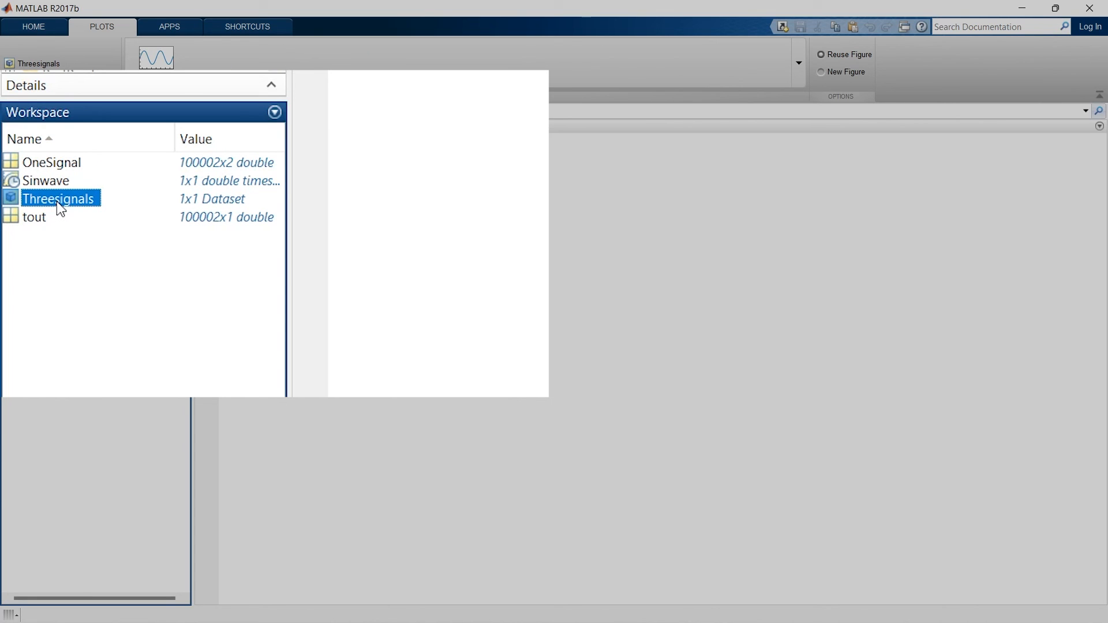
pyautogui.click(107, 181)
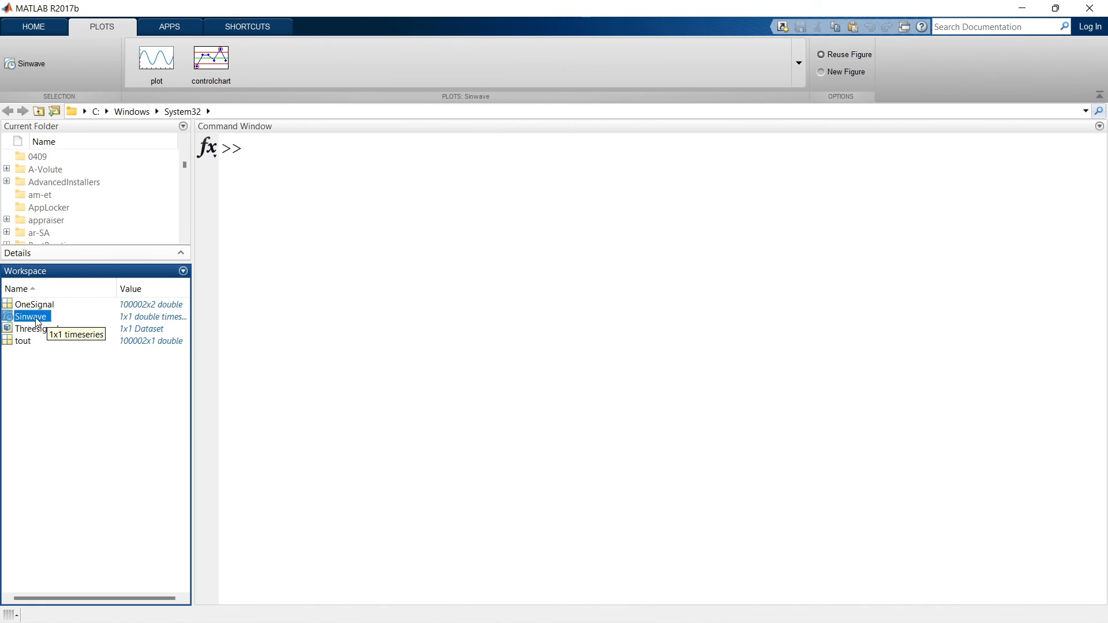
pyautogui.doubleClick(32, 316)
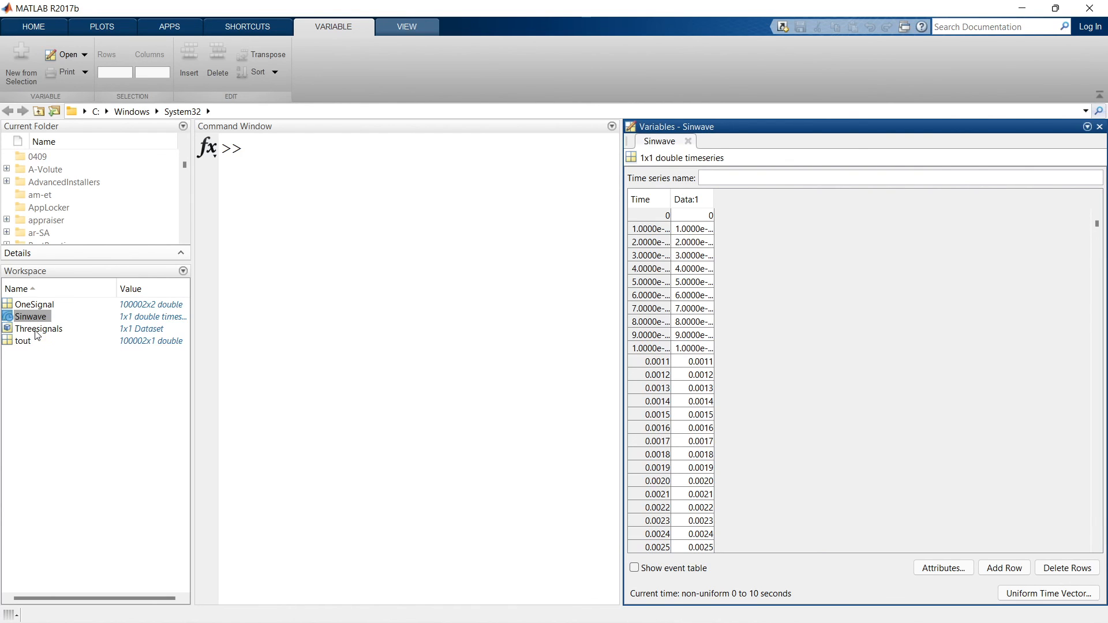
# Open the Values of the first signal in the Threesignals dataset and compare its time and data with Sinwave
pyautogui.doubleClick(35, 332)
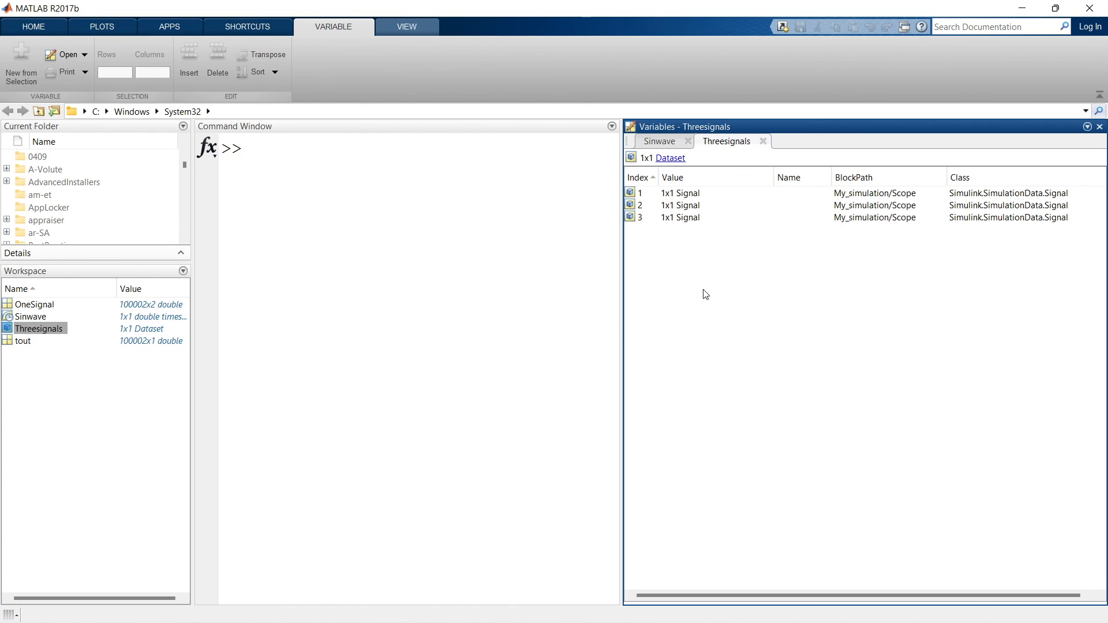
pyautogui.doubleClick(690, 194)
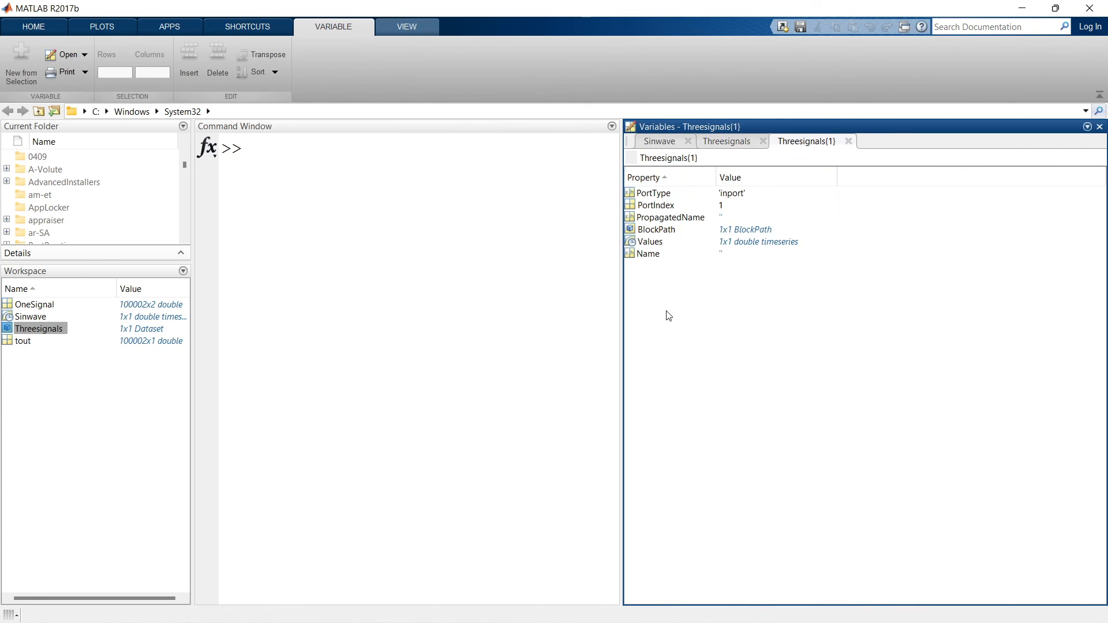
pyautogui.doubleClick(655, 246)
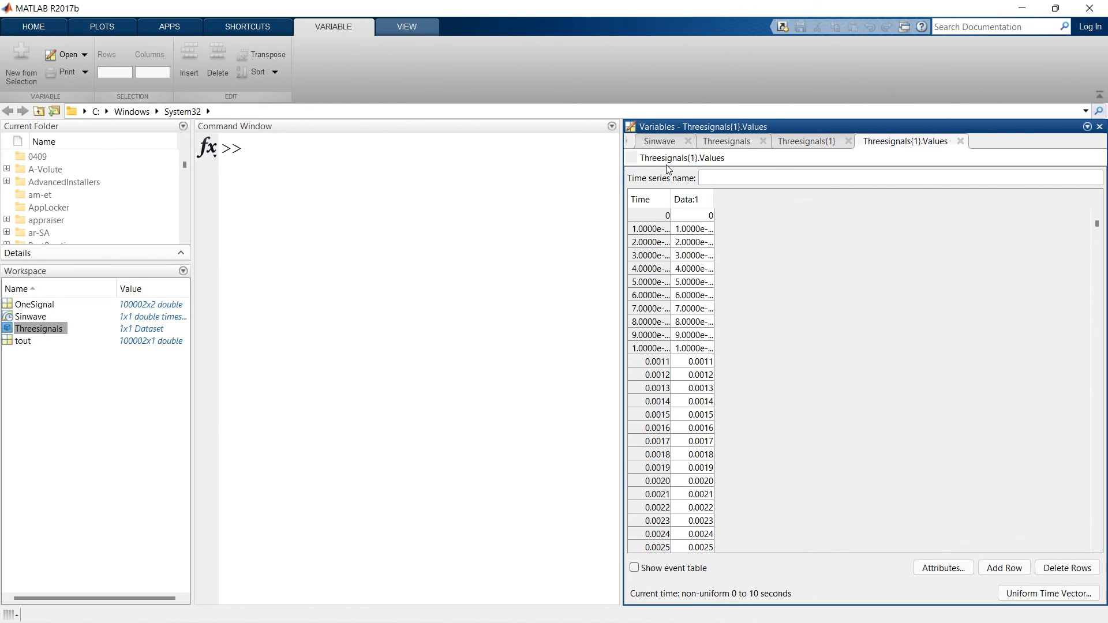
pyautogui.click(661, 143)
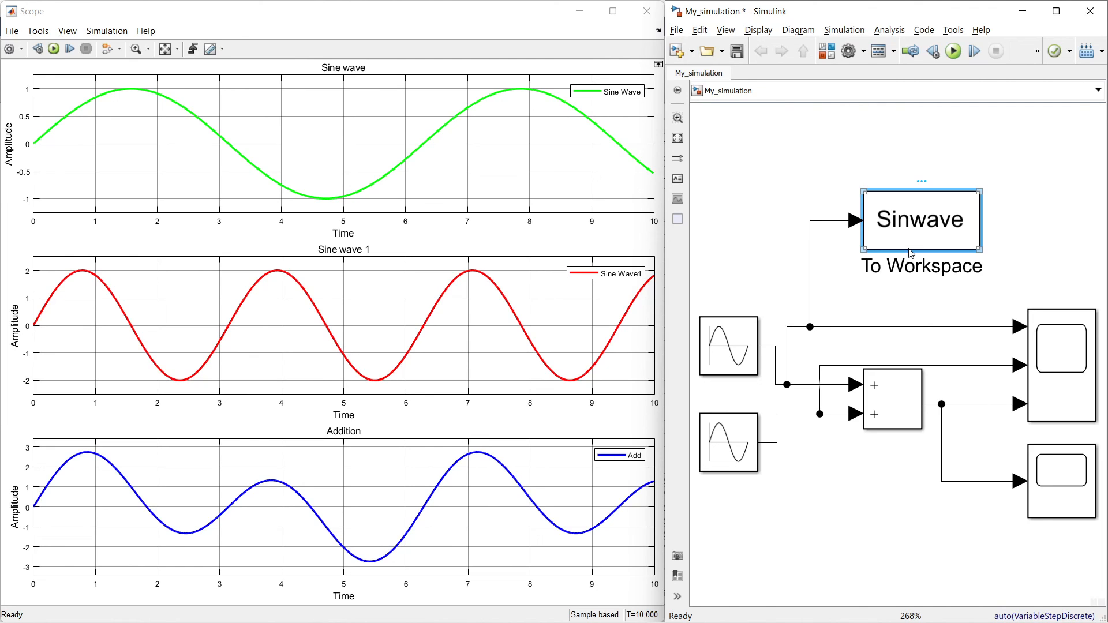
pyautogui.click(1048, 336)
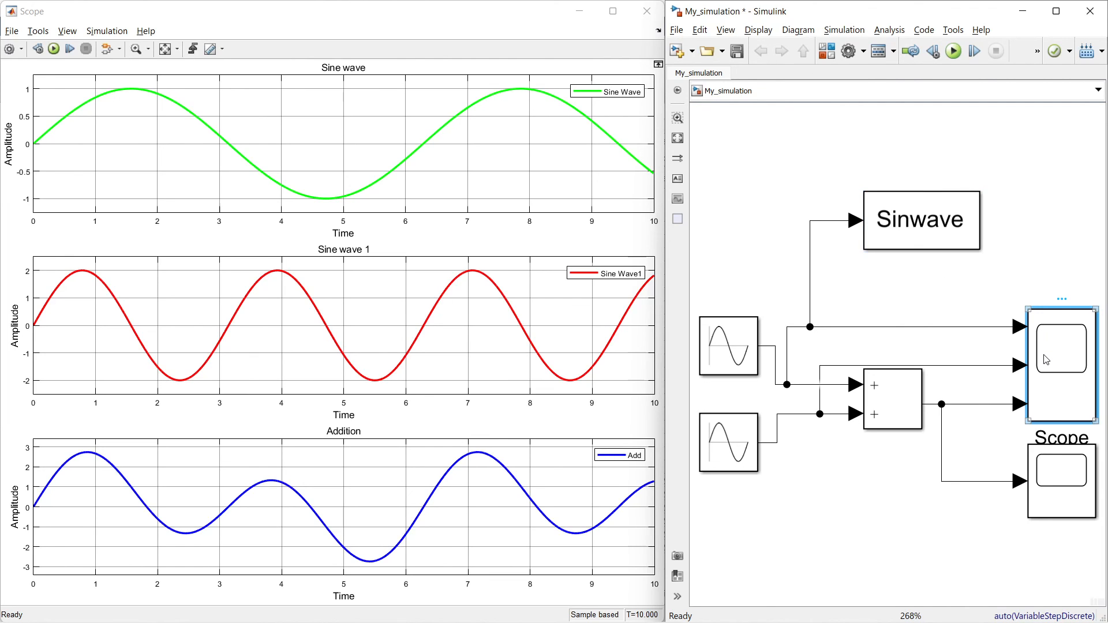
pyautogui.click(942, 242)
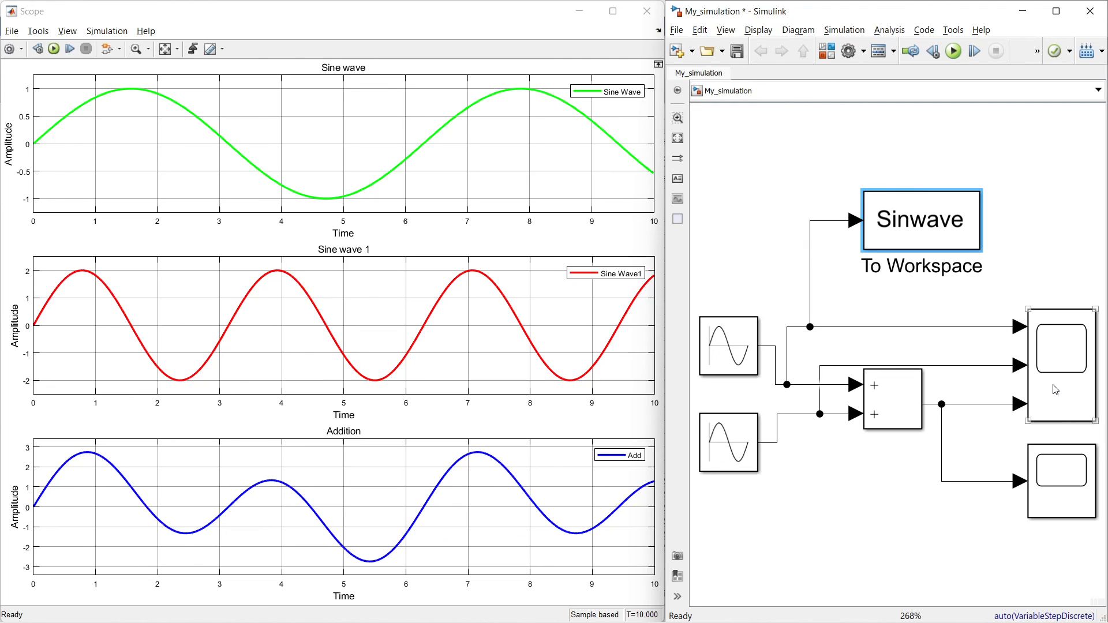
pyautogui.click(962, 248)
pyautogui.click(1061, 381)
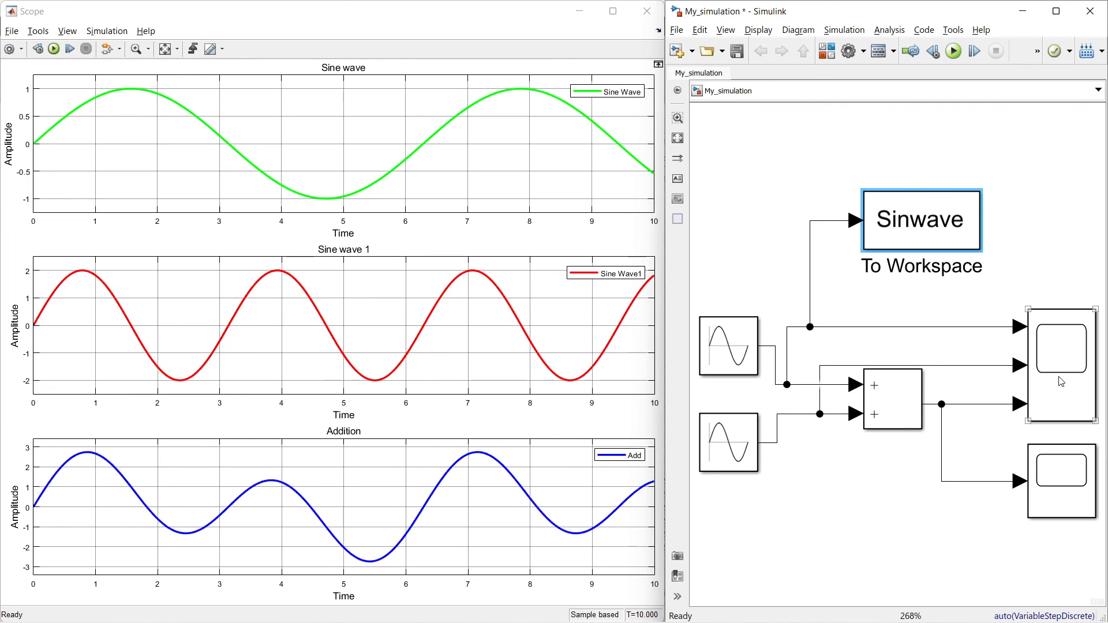